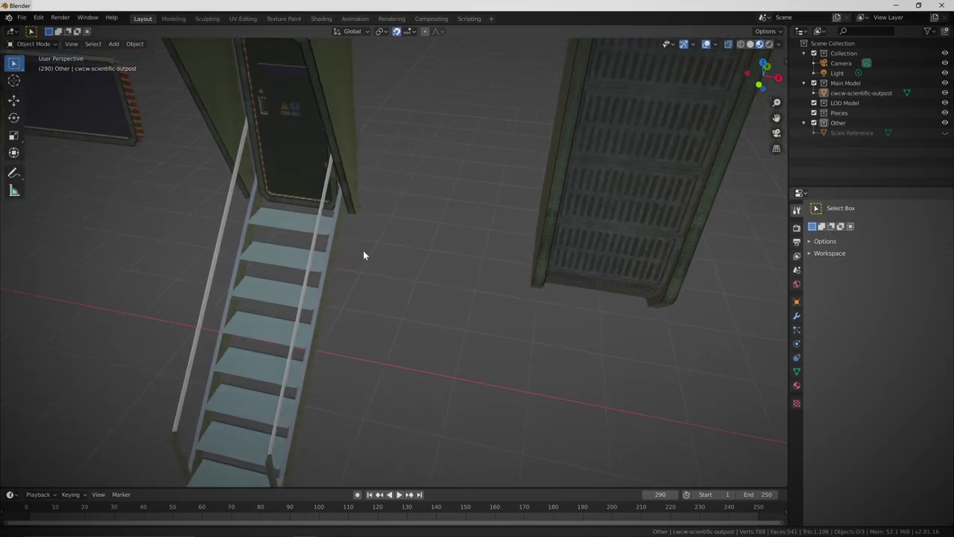
# Switch from the Modeling workspace to the Layout workspace and work in Object Mode.
pyautogui.moveTo(364, 250); pyautogui.dragTo(479, 287, button='middle')
pyautogui.scroll(-5, 466, 283)
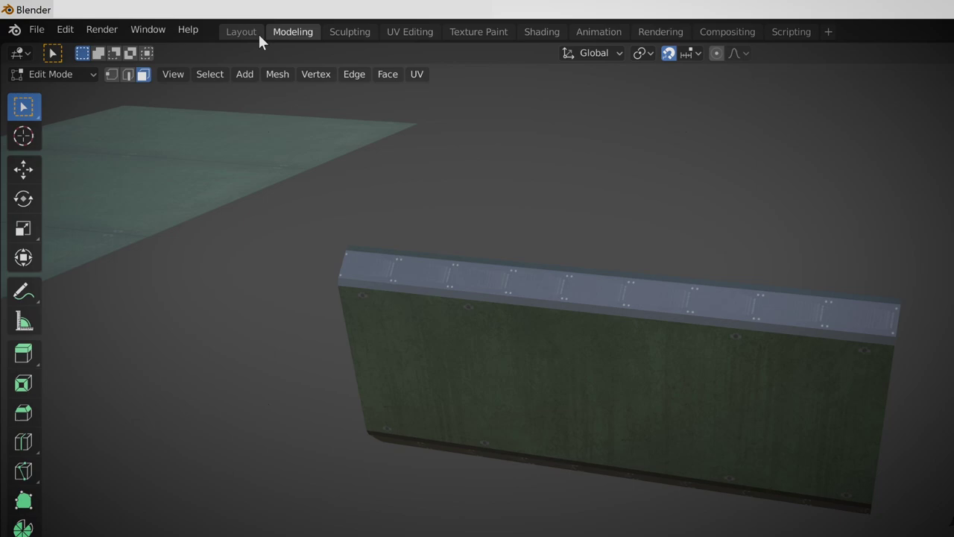
pyautogui.click(147, 18)
pyautogui.click(44, 44)
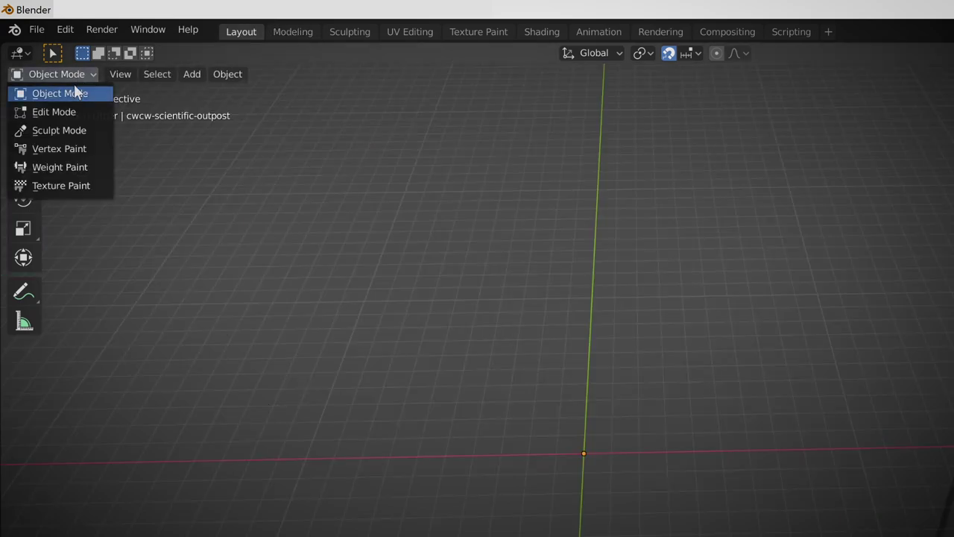
pyautogui.click(73, 92)
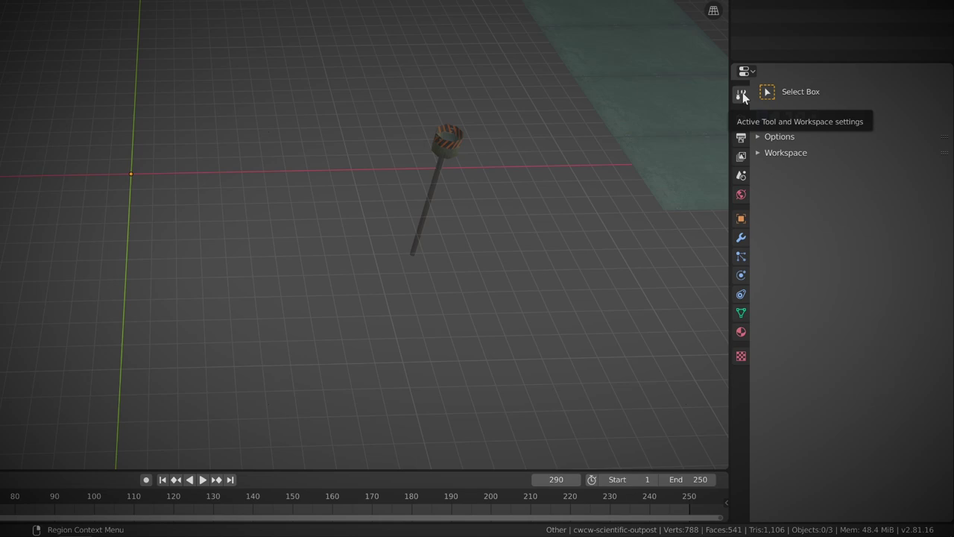
# Limit transforms to origins only and rotate the cwcw-scientific-outpost origin so its local Y axis points up.
pyautogui.click(758, 137)
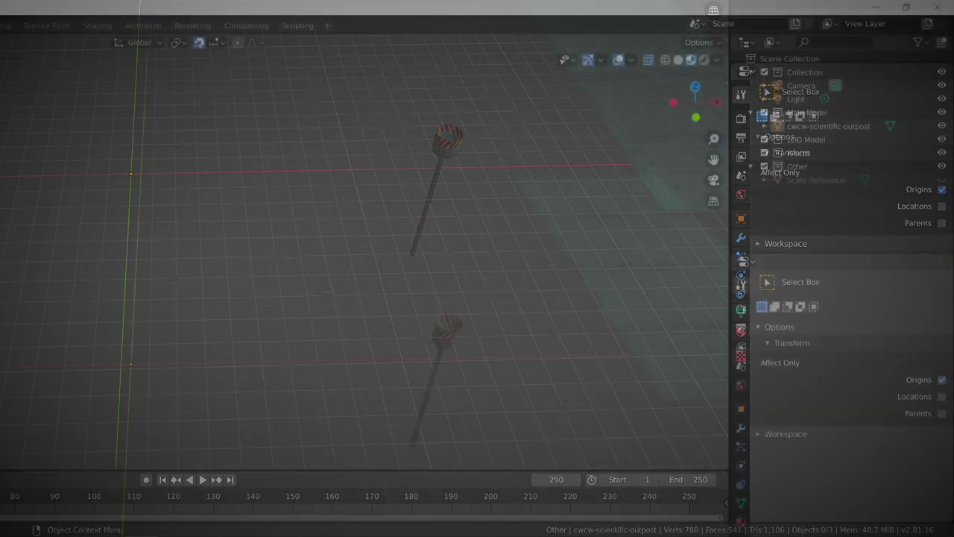
pyautogui.click(833, 124)
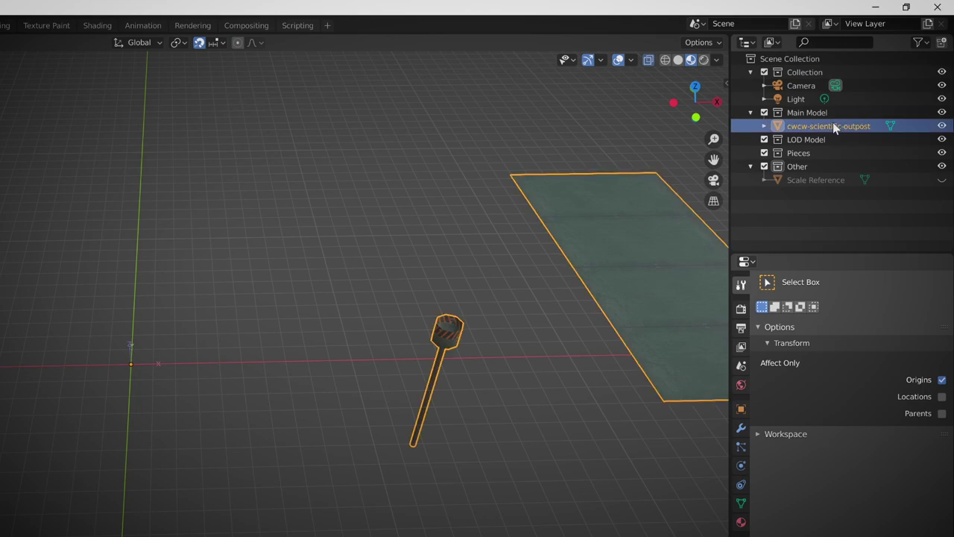
pyautogui.keyDown('shift'); pyautogui.moveTo(27, 443); pyautogui.dragTo(391, 358, button='middle'); pyautogui.keyUp('shift')
pyautogui.press('r')
pyautogui.press('z')
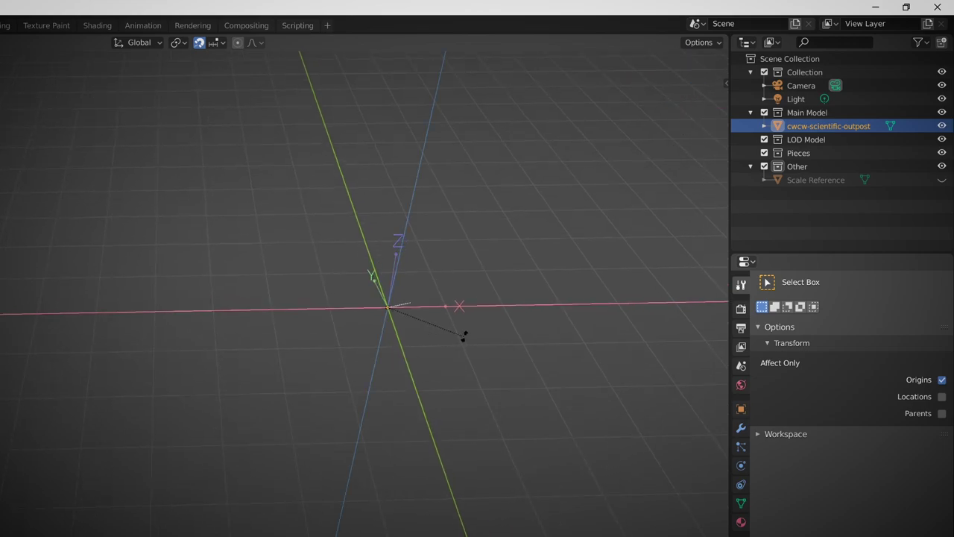
pyautogui.click(364, 345)
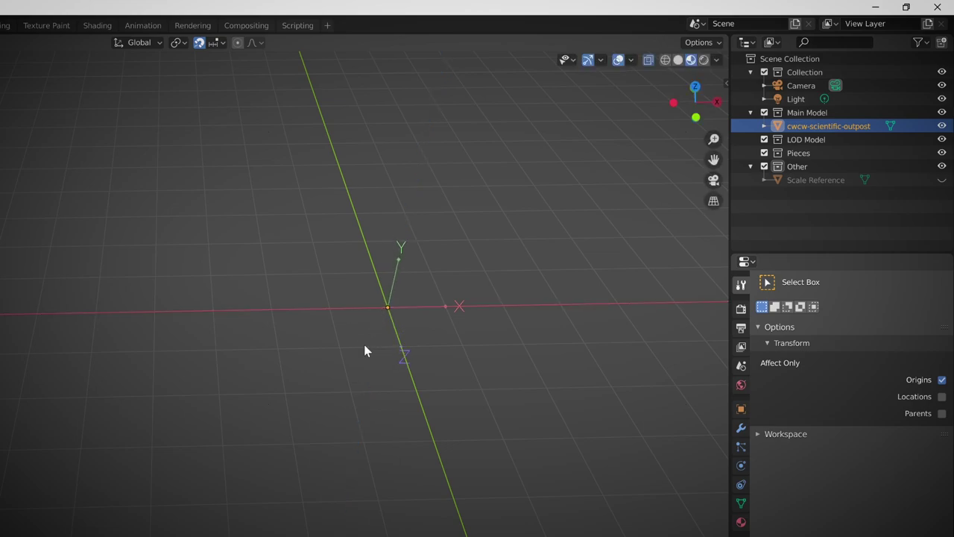
pyautogui.moveTo(367, 373)
pyautogui.mouseDown(button='middle')
pyautogui.moveTo(355, 361)
pyautogui.moveTo(370, 363)
pyautogui.mouseUp(button='middle')
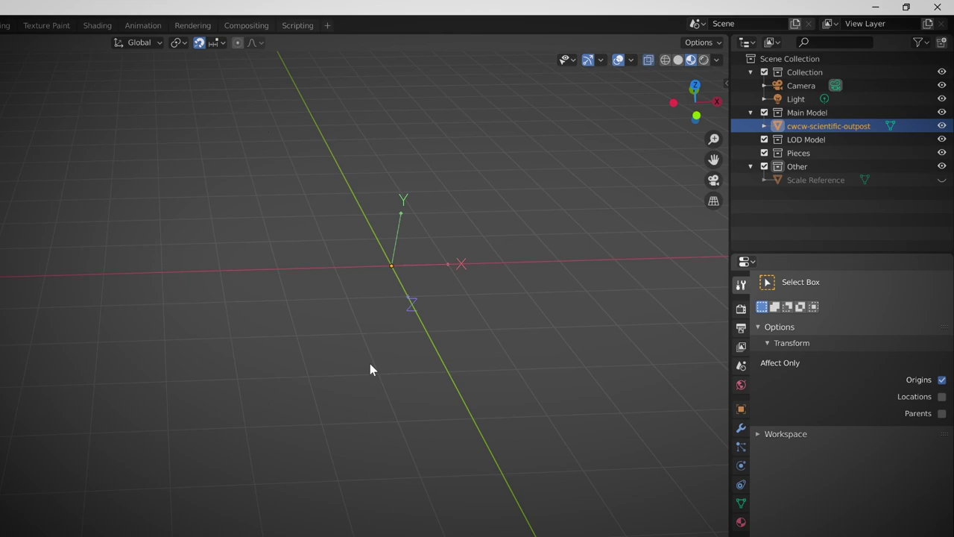
# Select the whole stilt mesh and move it to the world origin with increment snapping.
pyautogui.moveTo(649, 245); pyautogui.dragTo(503, 467)
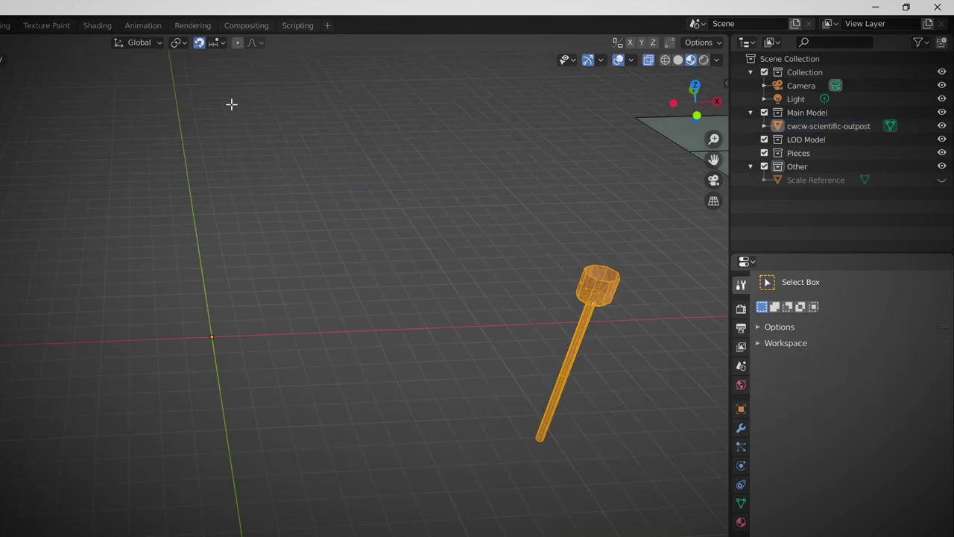
pyautogui.click(216, 43)
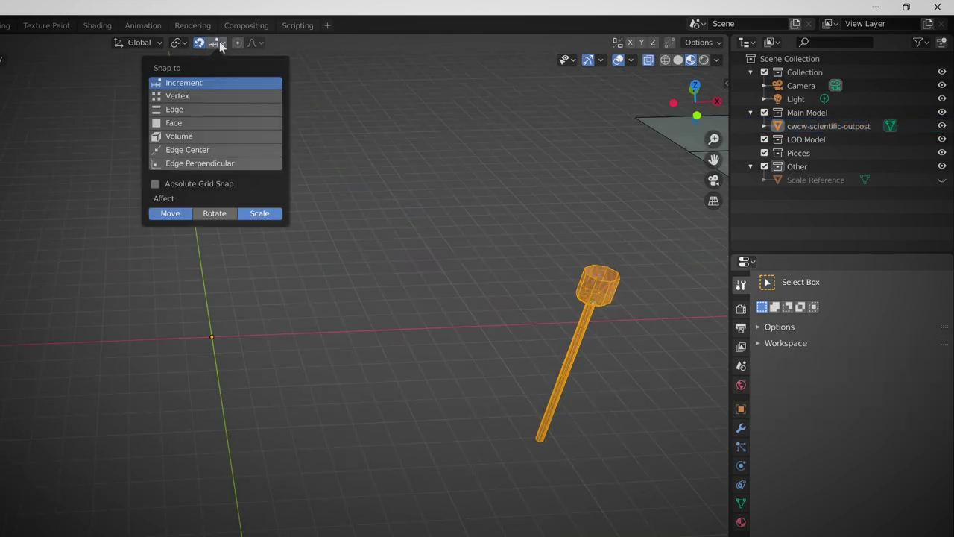
pyautogui.press('g')
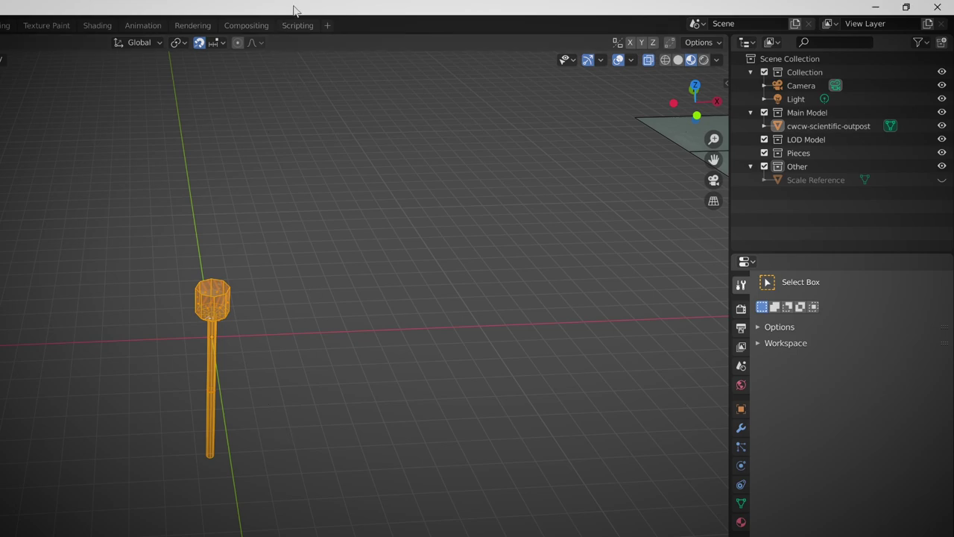
# Separate the stilt as its own object named cwcw-scientific-outpost-STILT and store it hidden in the Pieces collection.
pyautogui.press('p')
pyautogui.click(298, 296)
pyautogui.doubleClick(880, 125)
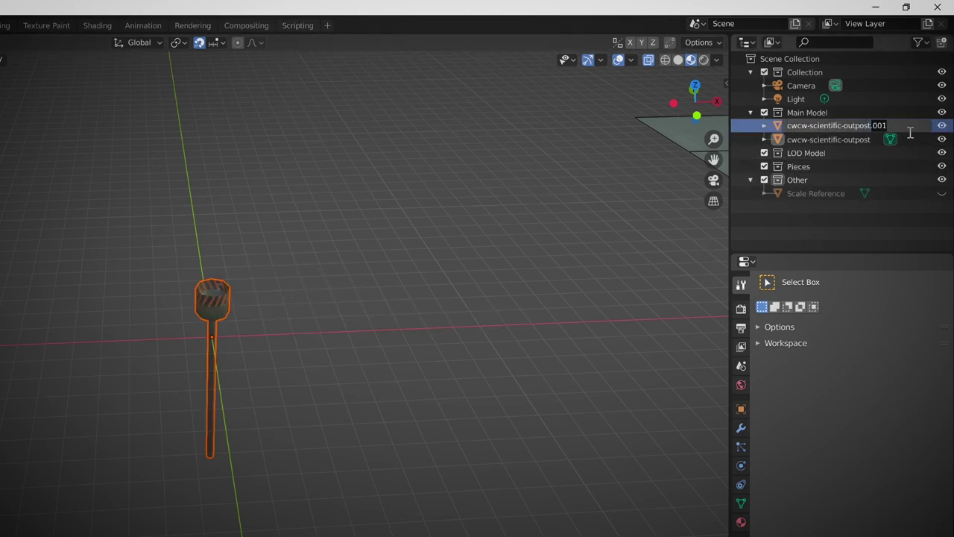
pyautogui.moveTo(911, 139); pyautogui.dragTo(799, 166)
pyautogui.click(942, 166)
# Select the flat four-section roof panel and move it to the world origin.
pyautogui.scroll(-3, 573, 281)
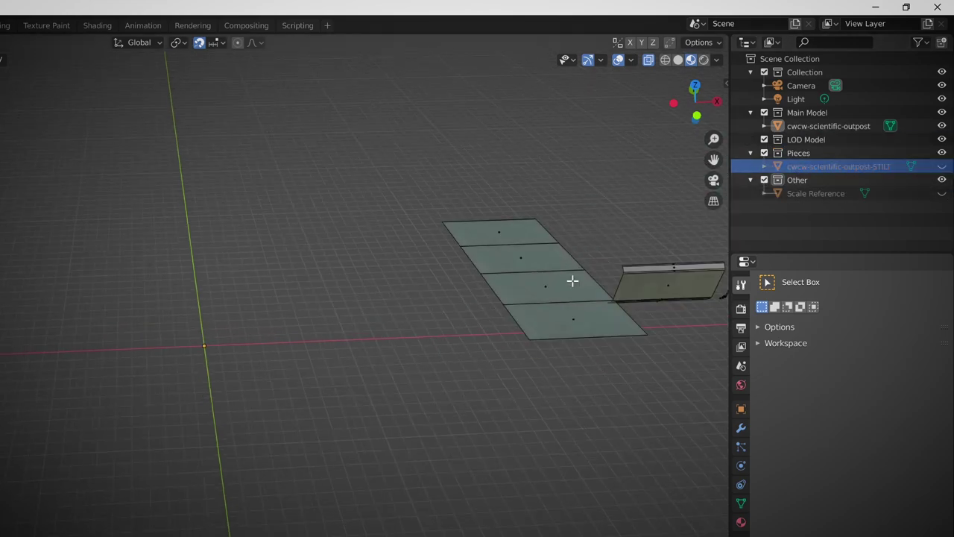
pyautogui.moveTo(573, 281); pyautogui.dragTo(522, 302, button='middle')
pyautogui.moveTo(485, 224); pyautogui.dragTo(578, 396)
pyautogui.moveTo(545, 409); pyautogui.dragTo(566, 381, button='middle')
pyautogui.press('g')
pyautogui.press('x')
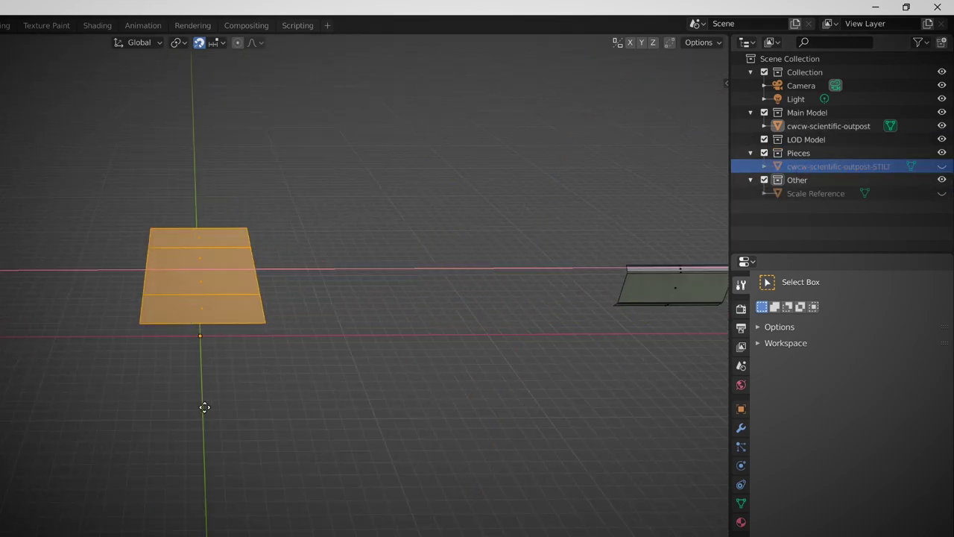
pyautogui.click(202, 405)
# Separate the roof panel as an object named cwcw-scientific-outpost-ROOF and move it into the Pieces collection.
pyautogui.press('p')
pyautogui.click(329, 283)
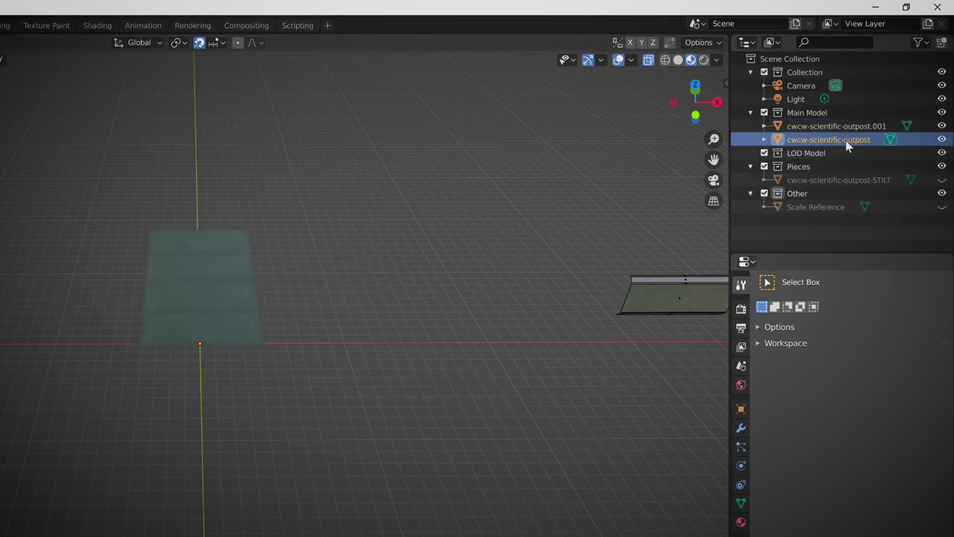
pyautogui.click(874, 127)
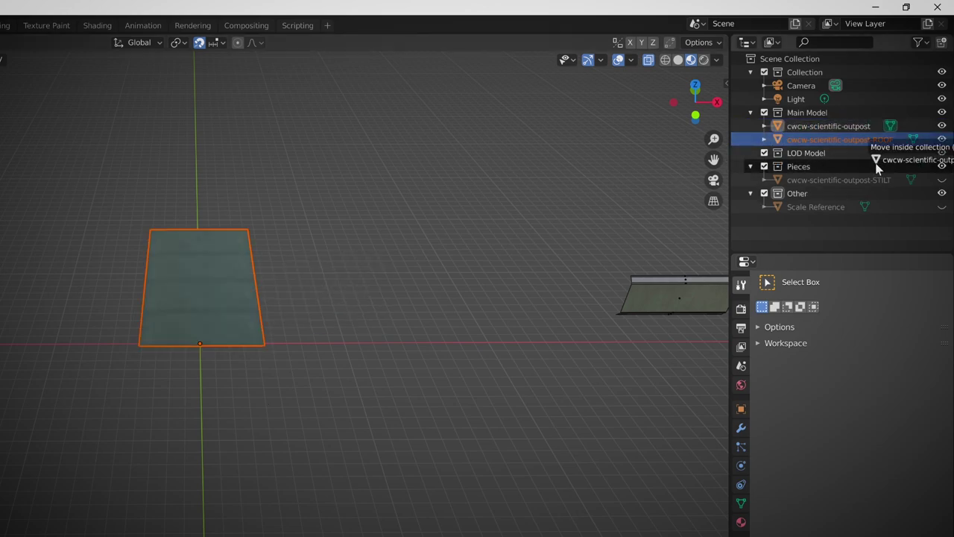
pyautogui.moveTo(877, 168); pyautogui.dragTo(876, 167)
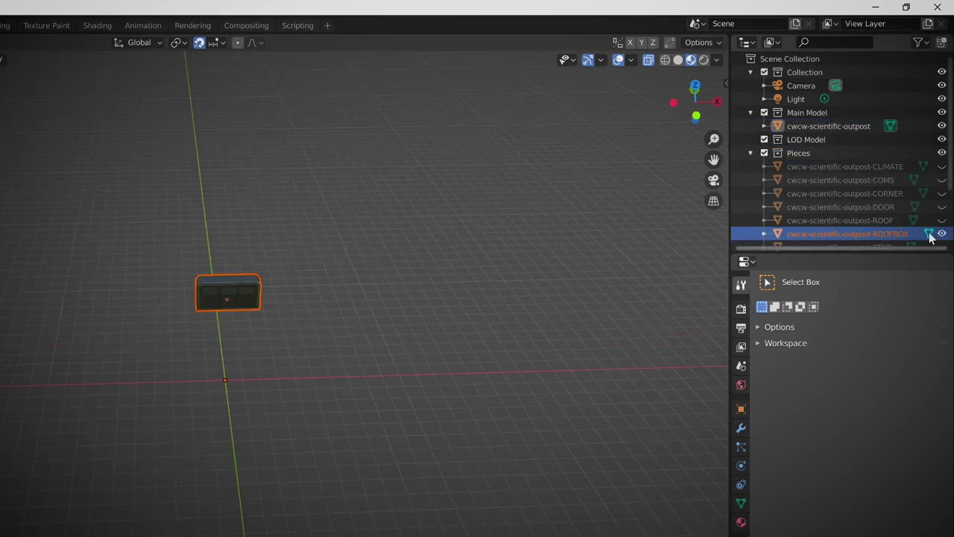
# Hide the ROOFBOX piece and delete the emptied cwcw-scientific-outpost object from the Main Model collection.
pyautogui.press('h')
pyautogui.click(819, 124)
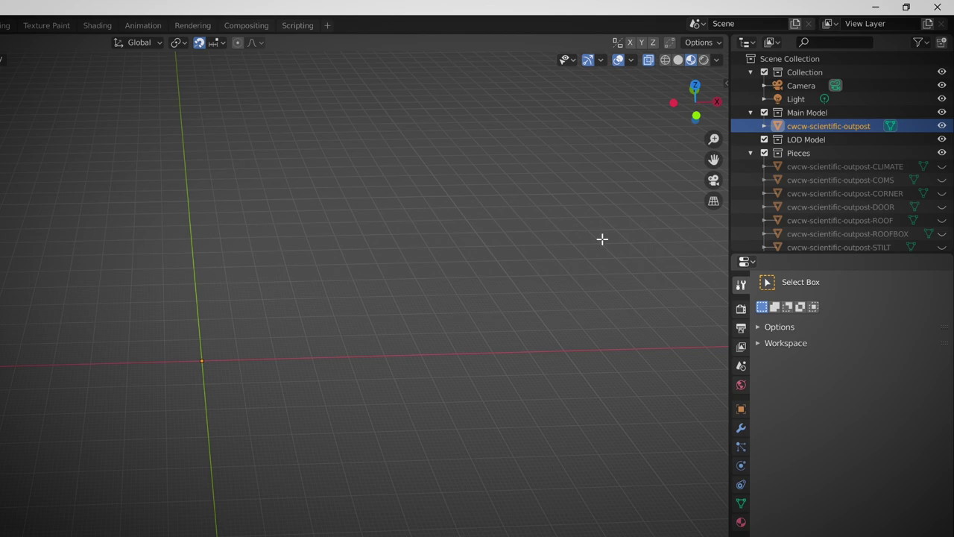
pyautogui.rightClick(828, 126)
pyautogui.click(828, 156)
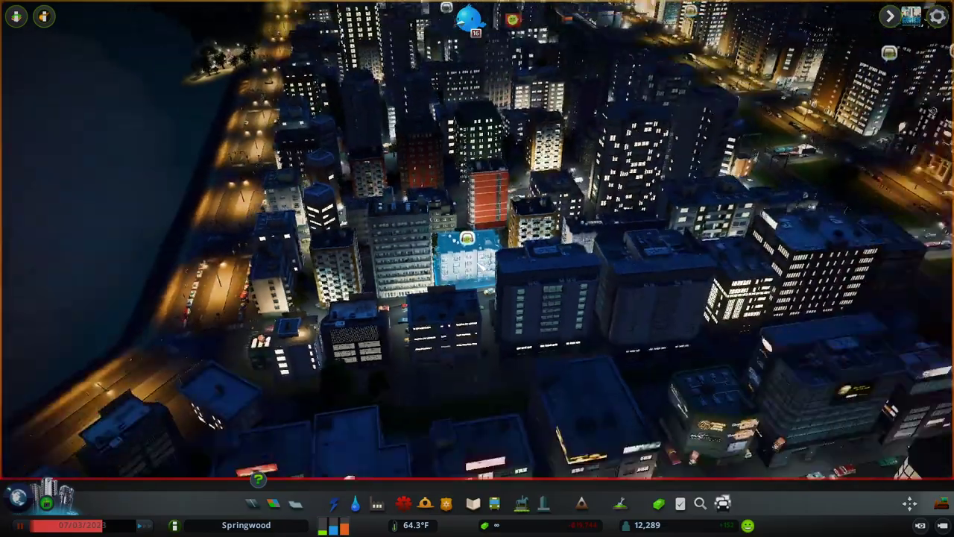
# Duplicate the DOOR piece and name the copy cwcw-scientific-outpost-DOOR_lod.
pyautogui.scroll(-10, 481, 262)
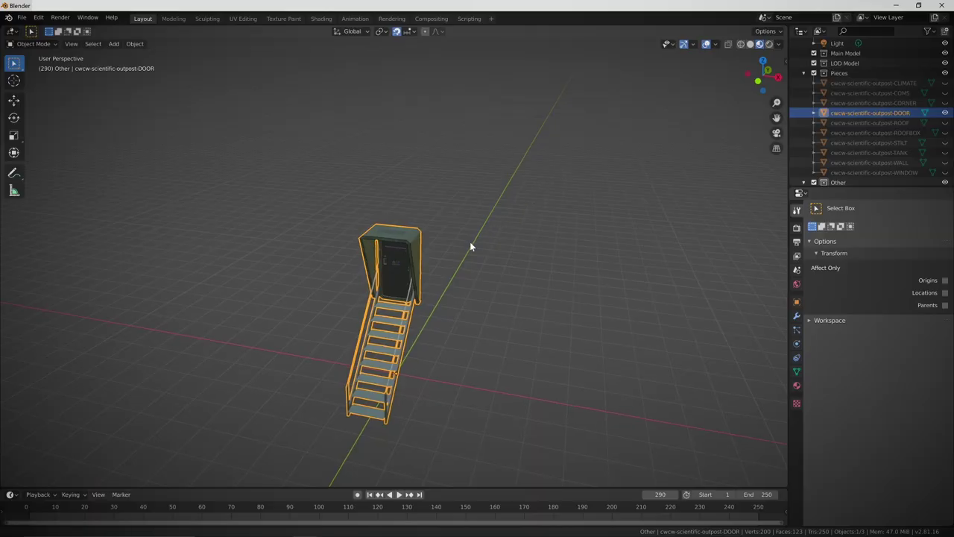
pyautogui.moveTo(470, 241); pyautogui.dragTo(489, 217, button='middle')
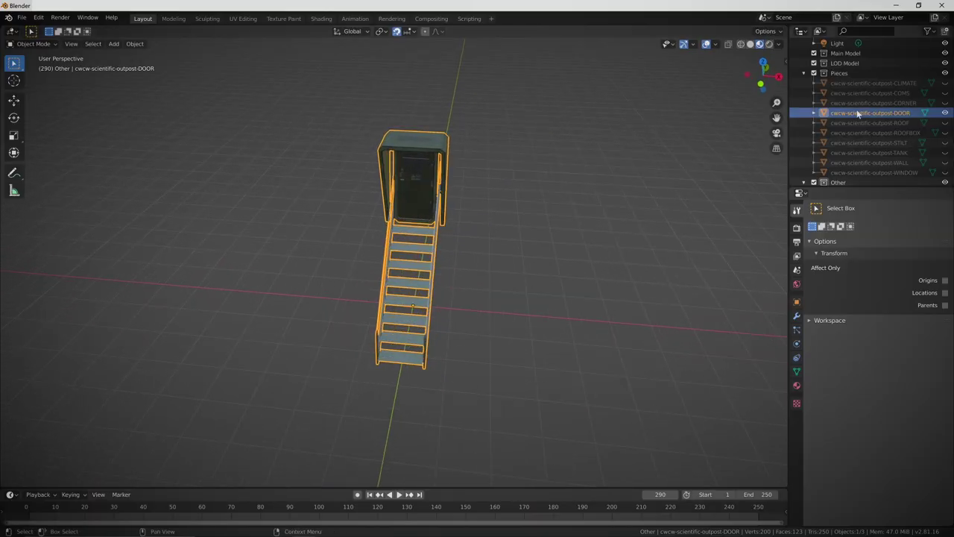
pyautogui.click(908, 114)
pyautogui.hotkey('ctrl', 'c')
pyautogui.scroll(-1, 883, 118)
pyautogui.doubleClick(863, 166)
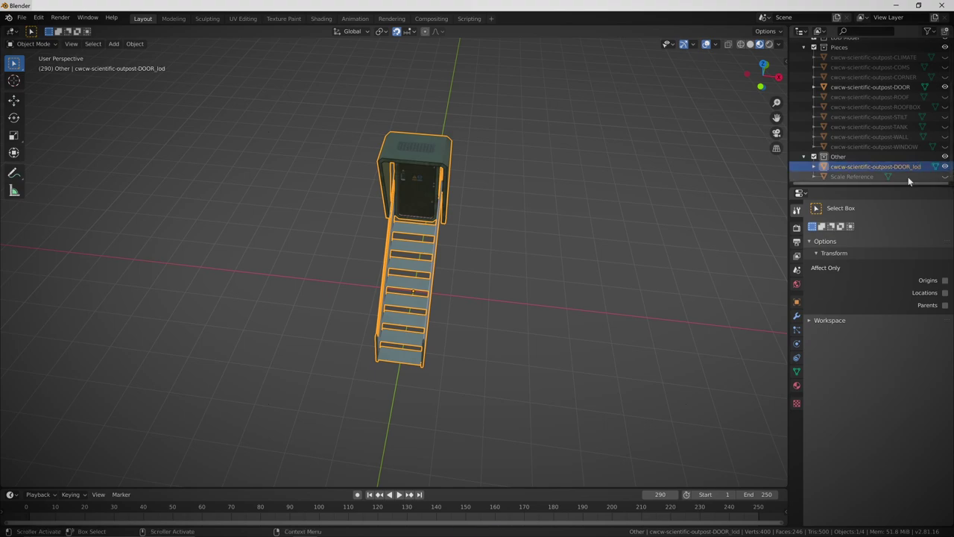
# Enter Edit Mode on the DOOR_lod copy and delete the underside faces of the stair treads.
pyautogui.press('Tab')
pyautogui.scroll(3, 416, 225)
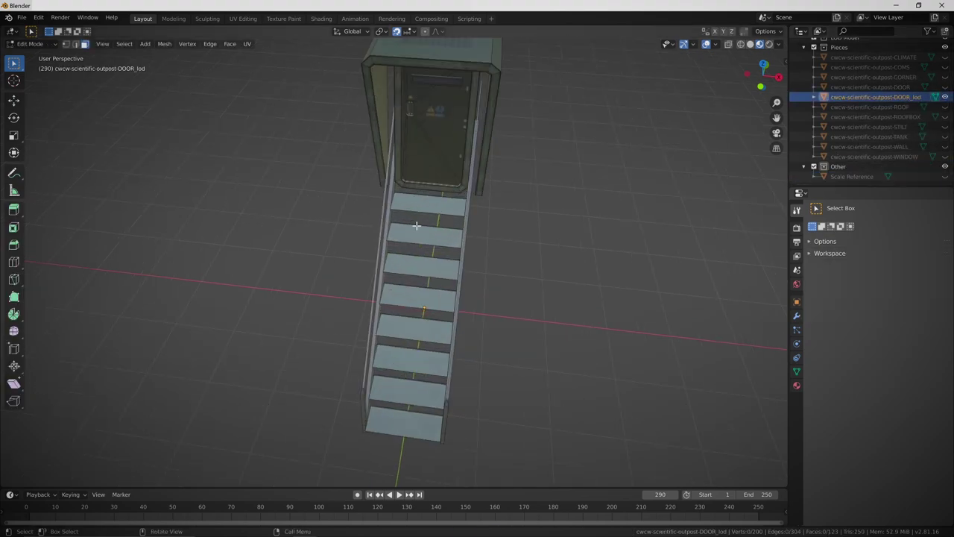
pyautogui.moveTo(351, 228); pyautogui.dragTo(223, 112, button='middle')
pyautogui.click(274, 290)
pyautogui.keyDown('shift'); pyautogui.click(304, 282); pyautogui.keyUp('shift')
pyautogui.keyDown('shift'); pyautogui.click(330, 275); pyautogui.keyUp('shift')
pyautogui.keyDown('shift'); pyautogui.click(378, 261); pyautogui.keyUp('shift')
pyautogui.keyDown('shift'); pyautogui.click(420, 246); pyautogui.keyUp('shift')
pyautogui.keyDown('shift'); pyautogui.click(440, 240); pyautogui.keyUp('shift')
pyautogui.press('x')
pyautogui.press('f')
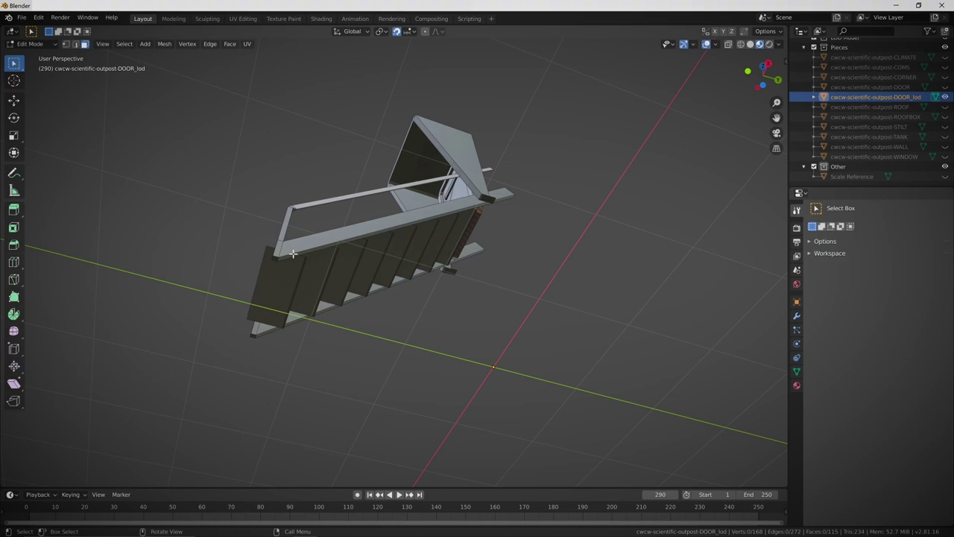
# Delete the surplus small faces on the staircase's side rails.
pyautogui.moveTo(299, 225); pyautogui.dragTo(350, 319, button='middle')
pyautogui.keyDown('shift'); pyautogui.click(255, 282); pyautogui.keyUp('shift')
pyautogui.scroll(3, 600, 394)
pyautogui.press('x')
pyautogui.click(524, 450)
# Delete the small corner faces joining the handrails to their lower posts.
pyautogui.moveTo(518, 314); pyautogui.dragTo(432, 328, button='middle')
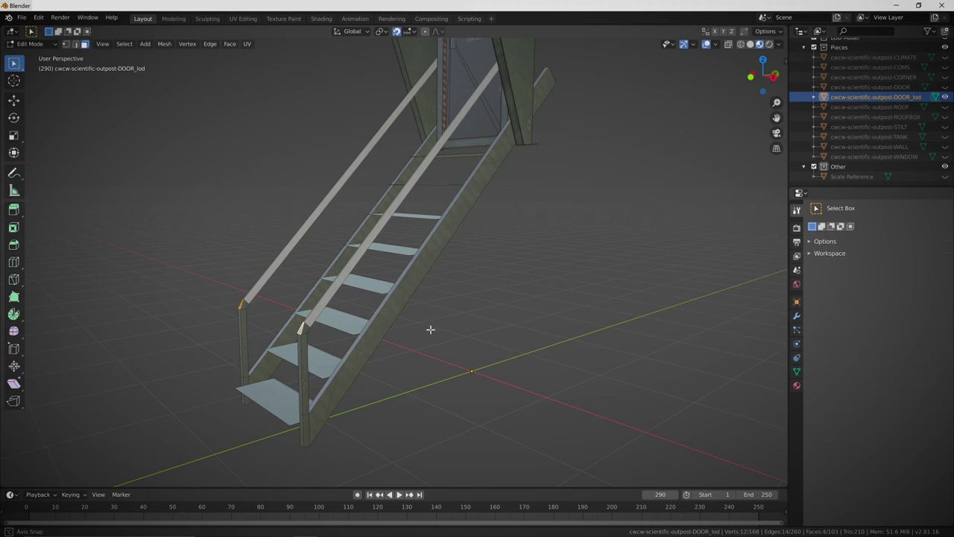
pyautogui.press('x')
pyautogui.click(298, 304)
pyautogui.moveTo(298, 305); pyautogui.dragTo(323, 284, button='middle')
pyautogui.click(323, 284)
pyautogui.press('x')
pyautogui.click(324, 283)
# Dissolve the surplus edges on both lower handrail posts.
pyautogui.scroll(-9, 365, 366)
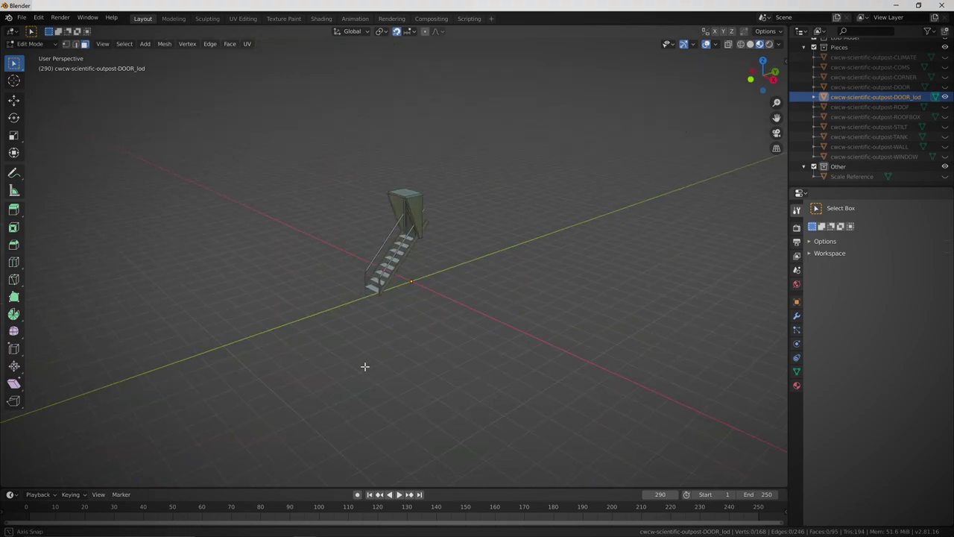
pyautogui.scroll(9, 365, 366)
pyautogui.moveTo(364, 366); pyautogui.dragTo(403, 355, button='middle')
pyautogui.click(76, 44)
pyautogui.keyDown('alt'); pyautogui.click(292, 384); pyautogui.keyUp('alt')
pyautogui.rightClick(292, 386)
pyautogui.click(291, 386)
pyautogui.keyDown('alt'); pyautogui.click(239, 381); pyautogui.keyUp('alt')
pyautogui.rightClick(238, 381)
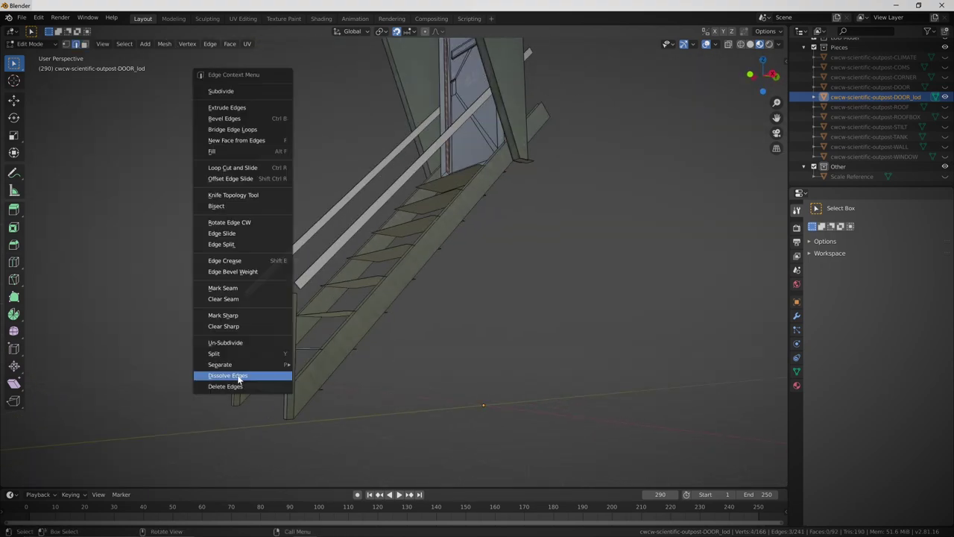
pyautogui.click(238, 381)
# Delete the small bottom face of each side panel of the door canopy.
pyautogui.moveTo(239, 381); pyautogui.dragTo(288, 350, button='middle')
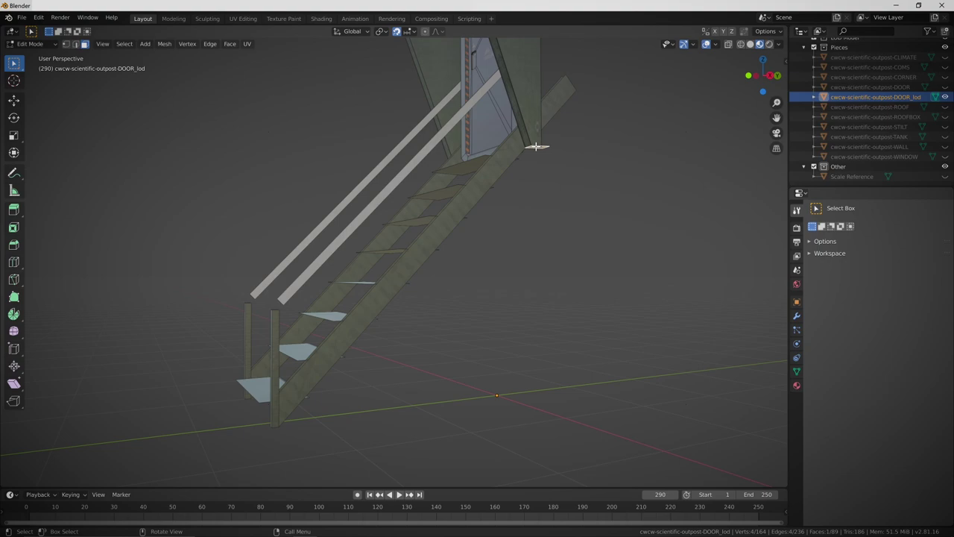
pyautogui.press('x')
pyautogui.click(536, 146)
pyautogui.moveTo(513, 182); pyautogui.dragTo(398, 161, button='middle')
pyautogui.click(263, 178)
pyautogui.press('x')
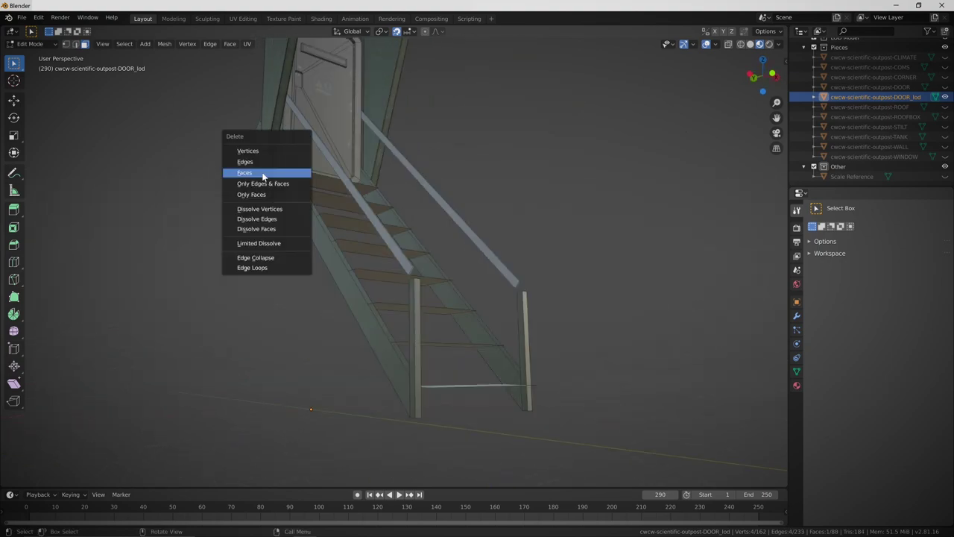
pyautogui.click(262, 175)
# Delete the inner ceiling and corner strip faces of the door canopy.
pyautogui.click(276, 142)
pyautogui.keyDown('shift'); pyautogui.click(362, 117); pyautogui.keyUp('shift')
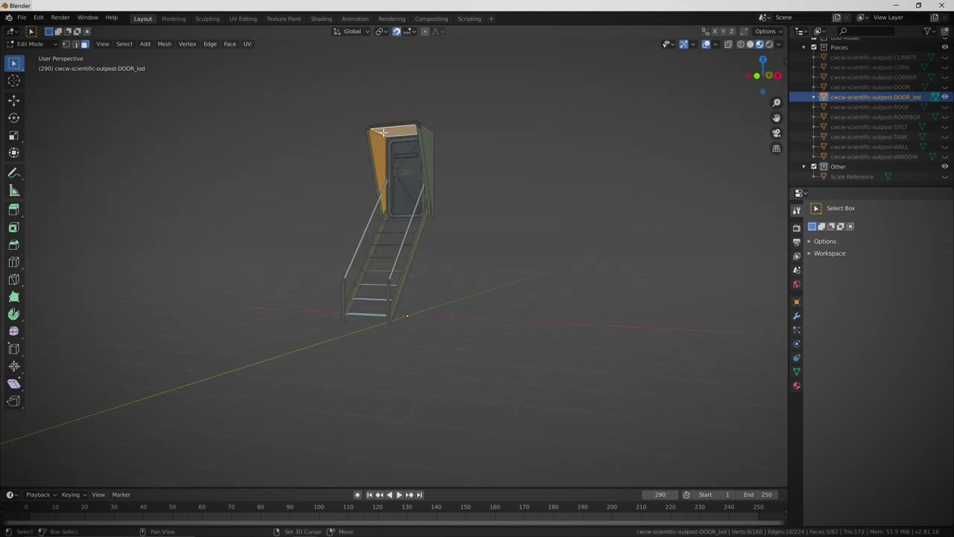
pyautogui.moveTo(445, 248); pyautogui.dragTo(403, 196, button='middle')
pyautogui.scroll(7, 403, 196)
pyautogui.click(373, 223)
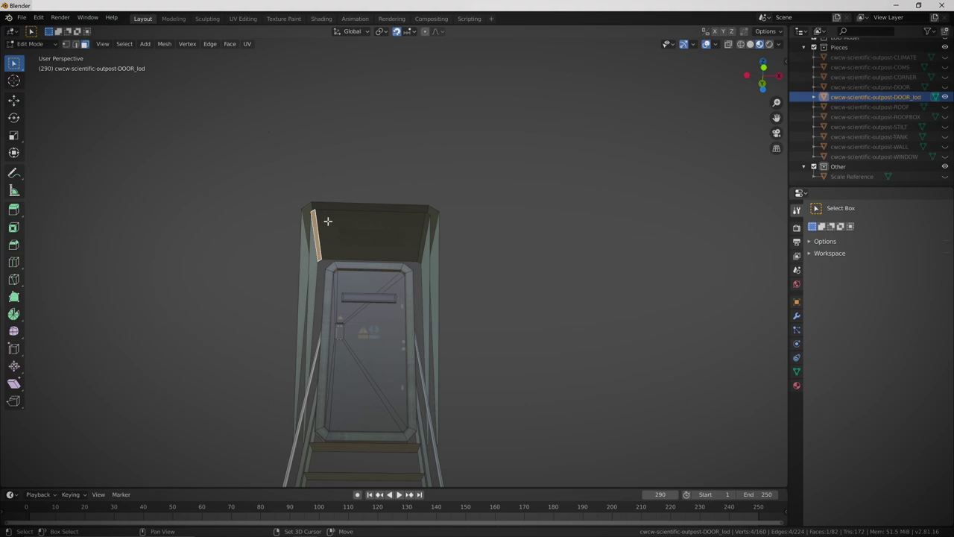
pyautogui.keyDown('shift'); pyautogui.click(326, 222); pyautogui.keyUp('shift')
pyautogui.keyDown('shift'); pyautogui.click(423, 228); pyautogui.keyUp('shift')
pyautogui.press('x')
pyautogui.click(424, 228)
# Delete the face loops around the door frame.
pyautogui.moveTo(478, 264); pyautogui.dragTo(455, 306, button='middle')
pyautogui.keyDown('alt'); pyautogui.click(373, 290); pyautogui.keyUp('alt')
pyautogui.keyDown('alt'); pyautogui.keyDown('shift'); pyautogui.click(366, 284); pyautogui.keyUp('shift'); pyautogui.keyUp('alt')
pyautogui.press('x')
pyautogui.click(367, 284)
# Delete the raised door handle's faces on the door.
pyautogui.moveTo(366, 284); pyautogui.dragTo(468, 220, button='middle')
pyautogui.scroll(4, 246, 90)
pyautogui.moveTo(220, 89); pyautogui.dragTo(425, 216, button='middle')
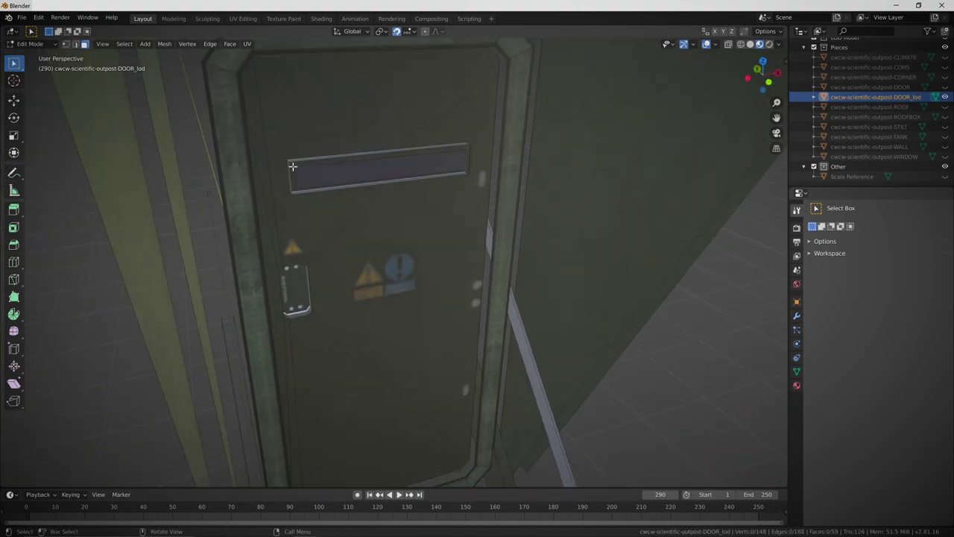
pyautogui.click(291, 309)
pyautogui.moveTo(290, 309); pyautogui.dragTo(353, 317, button='middle')
pyautogui.press('x')
pyautogui.click(465, 303)
# Select the edge loops around the door opening and fill the door outline with new faces.
pyautogui.scroll(-6, 353, 317)
pyautogui.scroll(8, 353, 316)
pyautogui.press('2')
pyautogui.keyDown('alt'); pyautogui.click(349, 243); pyautogui.keyUp('alt')
pyautogui.rightClick(350, 243)
pyautogui.click(349, 333)
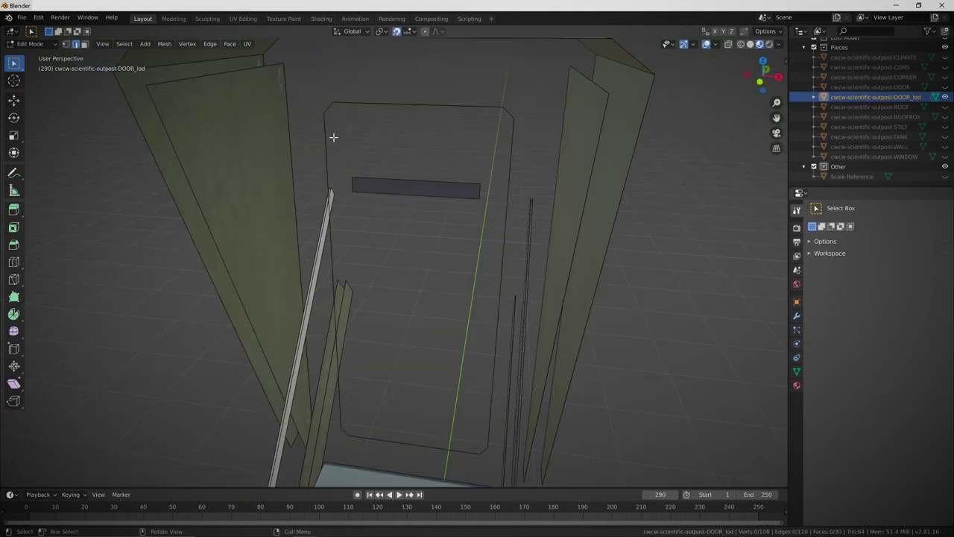
pyautogui.keyDown('alt'); pyautogui.click(333, 137); pyautogui.keyUp('alt')
pyautogui.rightClick(333, 243)
pyautogui.click(331, 100)
# Unwrap the new door faces in the UV Editing workspace and scale down their UV island.
pyautogui.click(243, 18)
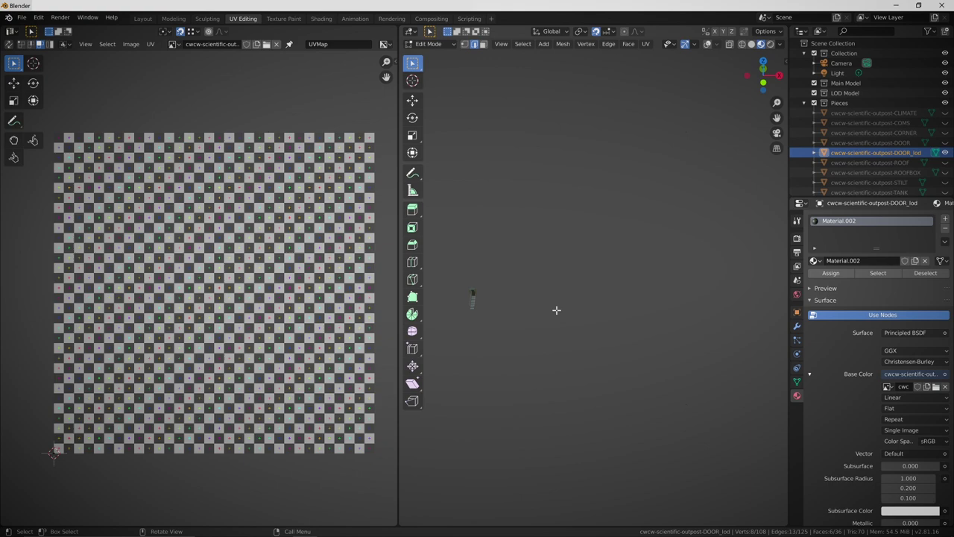
pyautogui.press('u')
pyautogui.click(557, 310)
pyautogui.press('a')
pyautogui.press('s')
pyautogui.click(187, 353)
# Resize the door's UV island, rotate it 180 degrees and position it over the door area of the texture.
pyautogui.moveTo(464, 314); pyautogui.dragTo(647, 321, button='middle')
pyautogui.press('KP_Decimal')
pyautogui.press('s')
pyautogui.click(151, 295)
pyautogui.press('g')
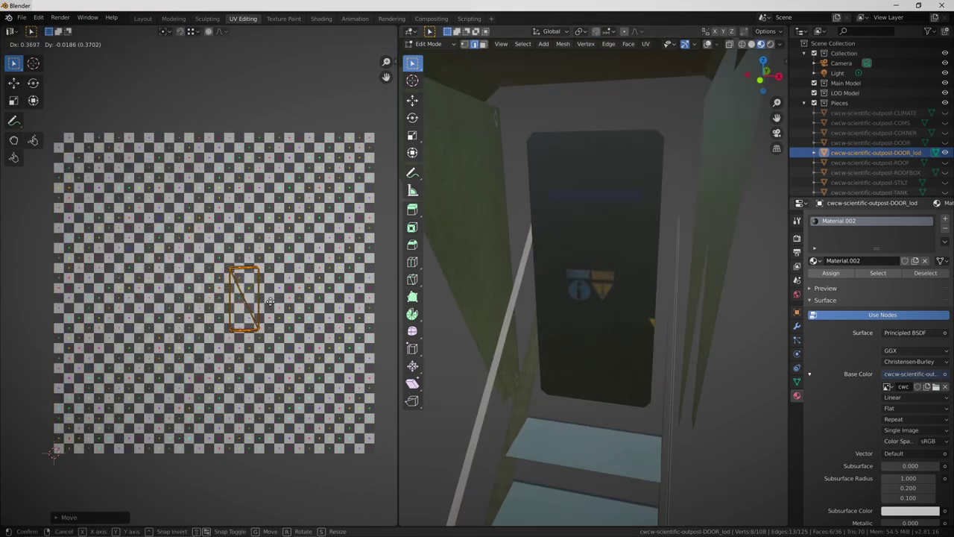
pyautogui.click(269, 301)
pyautogui.write('r180')
pyautogui.press('Return')
pyautogui.press('s')
pyautogui.click(272, 314)
pyautogui.press('g')
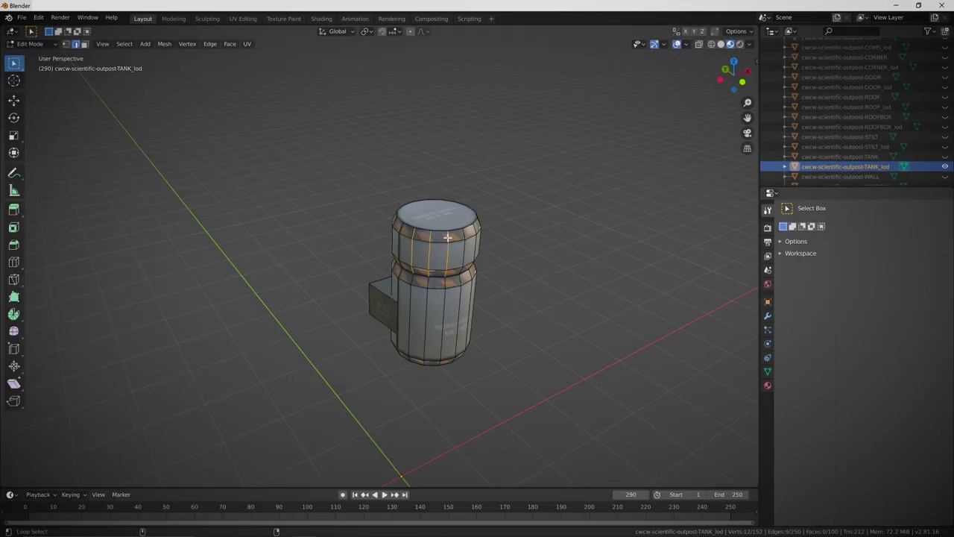
# Dissolve the intermediate vertical edge loops on the front side of the tank LOD's upper and lower sections.
pyautogui.press('x')
pyautogui.click(447, 238)
pyautogui.keyDown('alt'); pyautogui.click(412, 286); pyautogui.keyUp('alt')
pyautogui.keyDown('alt'); pyautogui.keyDown('shift'); pyautogui.click(428, 285); pyautogui.keyUp('shift'); pyautogui.keyUp('alt')
pyautogui.keyDown('alt'); pyautogui.keyDown('shift'); pyautogui.click(445, 281); pyautogui.keyUp('shift'); pyautogui.keyUp('alt')
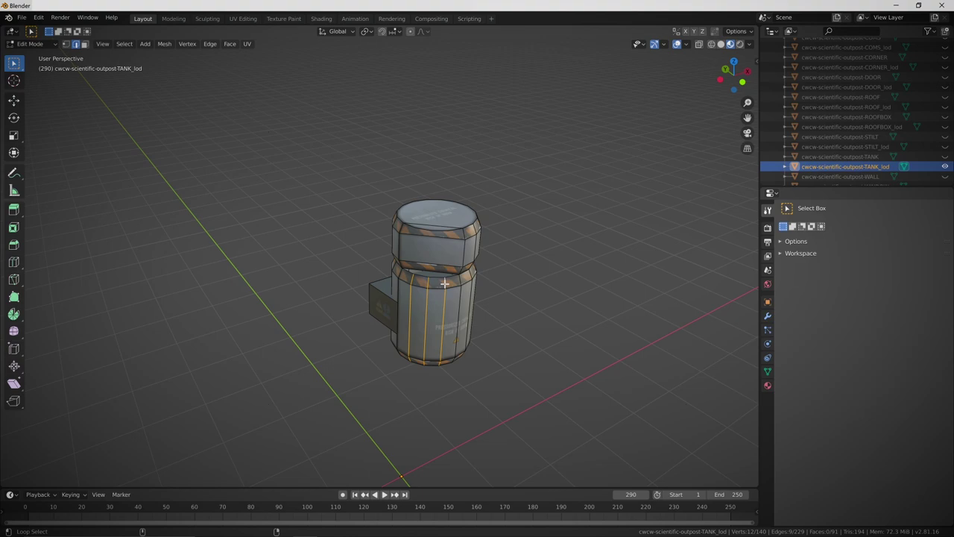
pyautogui.press('x')
pyautogui.click(474, 273)
# Dissolve the intermediate vertical edge loops on the next two sides of the tank LOD.
pyautogui.moveTo(479, 273); pyautogui.dragTo(381, 270, button='middle')
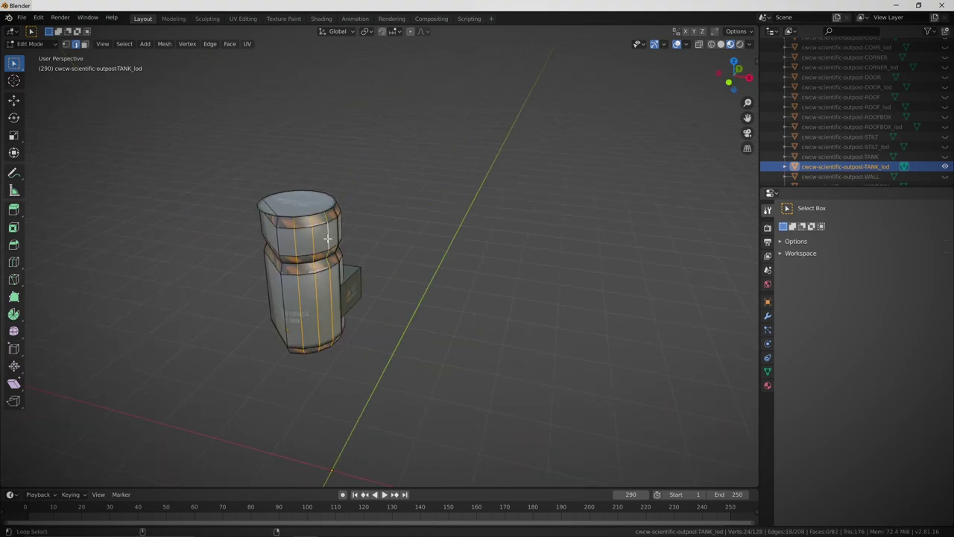
pyautogui.press('x')
pyautogui.click(329, 238)
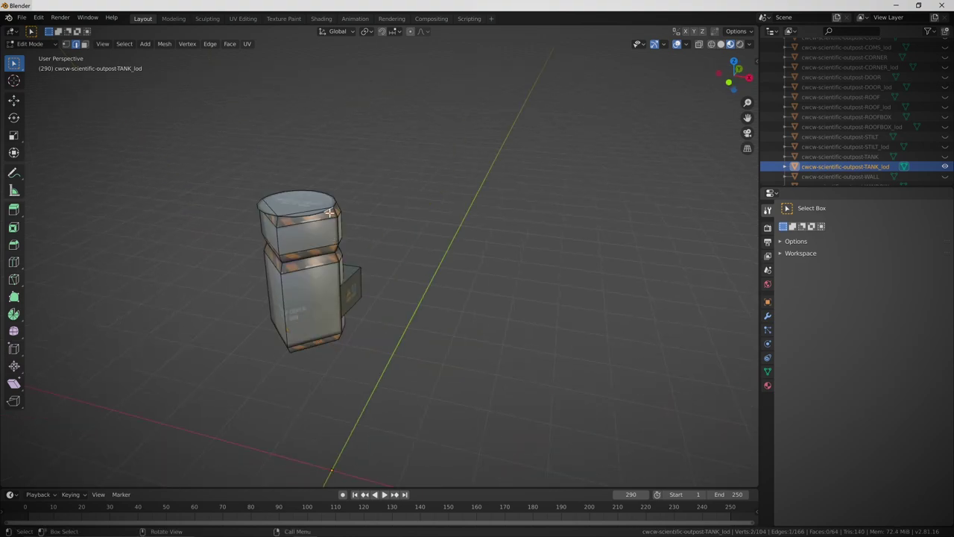
pyautogui.moveTo(329, 213); pyautogui.dragTo(567, 269, button='middle')
pyautogui.keyDown('alt'); pyautogui.click(388, 302); pyautogui.keyUp('alt')
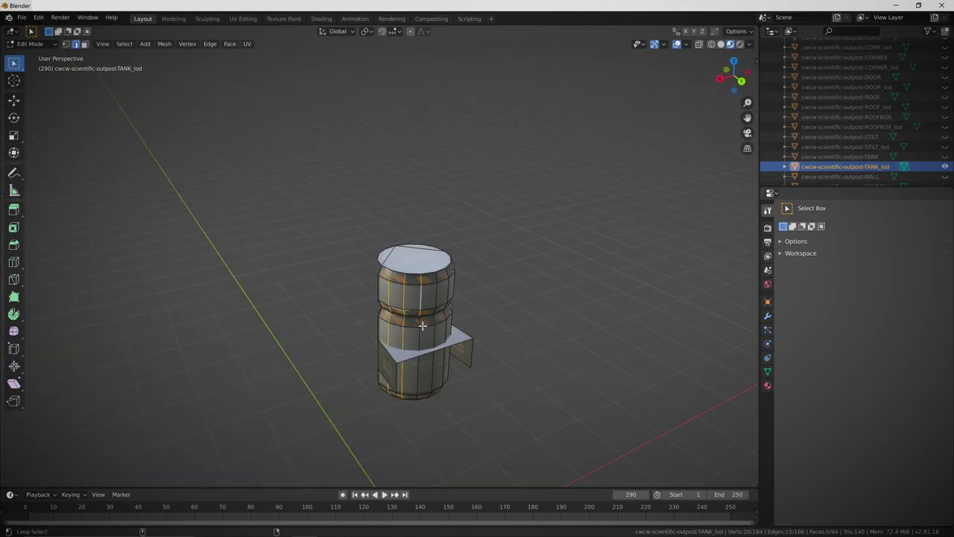
pyautogui.keyDown('alt'); pyautogui.keyDown('shift'); pyautogui.click(421, 326); pyautogui.keyUp('shift'); pyautogui.keyUp('alt')
pyautogui.press('x')
pyautogui.click(432, 325)
# Dissolve the intermediate vertical edge loops on the tank LOD's remaining side to square off its body.
pyautogui.moveTo(507, 351); pyautogui.dragTo(373, 363, button='middle')
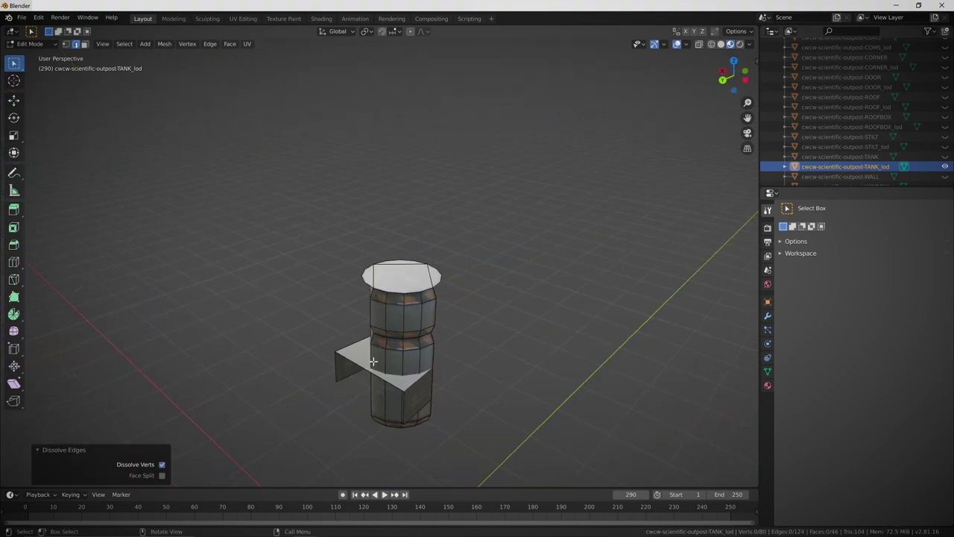
pyautogui.keyDown('alt'); pyautogui.click(387, 360); pyautogui.keyUp('alt')
pyautogui.keyDown('alt'); pyautogui.keyDown('shift'); pyautogui.click(403, 354); pyautogui.keyUp('shift'); pyautogui.keyUp('alt')
pyautogui.press('x')
pyautogui.click(430, 318)
# Remove the surplus rim vertices from the tank LOD's round top cap.
pyautogui.moveTo(363, 282); pyautogui.dragTo(365, 283)
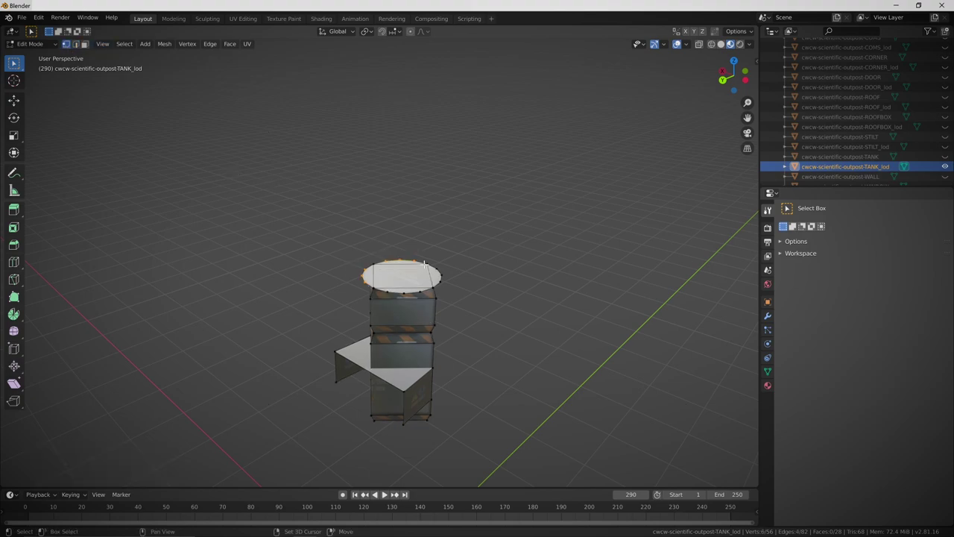
pyautogui.press('x')
pyautogui.click(427, 246)
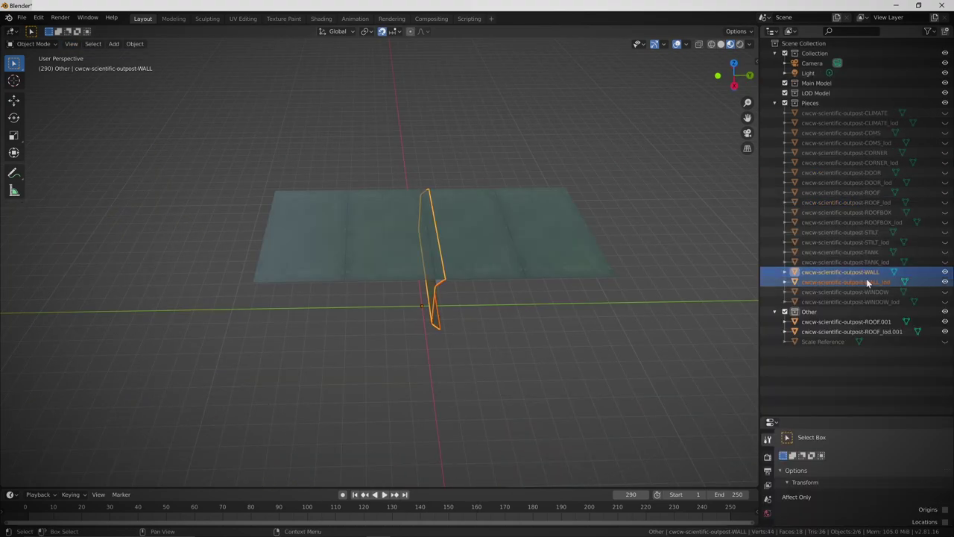
# Move the wall and its LOD to one end of the roof along Y and place a rotated copy at the opposite end.
pyautogui.press('g')
pyautogui.press('y')
pyautogui.click(272, 297)
pyautogui.hotkey('shift', 'd')
pyautogui.press('y')
pyautogui.click(626, 296)
pyautogui.press('r')
pyautogui.press('z')
pyautogui.click(477, 246)
# Place two copies of the wall and its LOD side by side under one long edge of the roof.
pyautogui.moveTo(477, 246); pyautogui.dragTo(466, 287, button='middle')
pyautogui.hotkey('shift', 'd')
pyautogui.press('y')
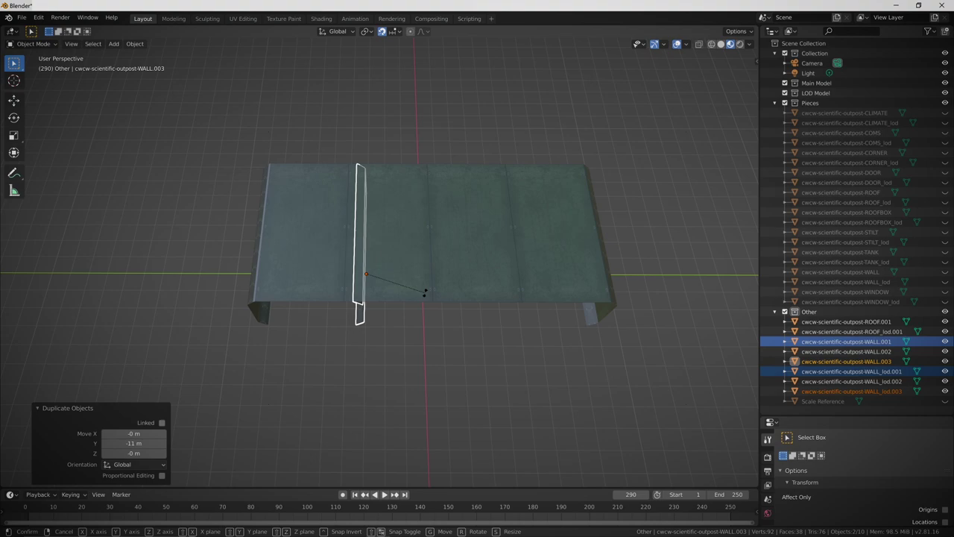
pyautogui.click(333, 316)
pyautogui.press('g')
pyautogui.press('x')
pyautogui.click(383, 366)
pyautogui.hotkey('shift', 'd')
pyautogui.press('y')
pyautogui.click(679, 351)
# Duplicate the long-side walls and their LODs across X and rotate the copies to face the opposite side.
pyautogui.moveTo(679, 351); pyautogui.dragTo(522, 227, button='middle')
pyautogui.hotkey('shift', 'd')
pyautogui.press('x')
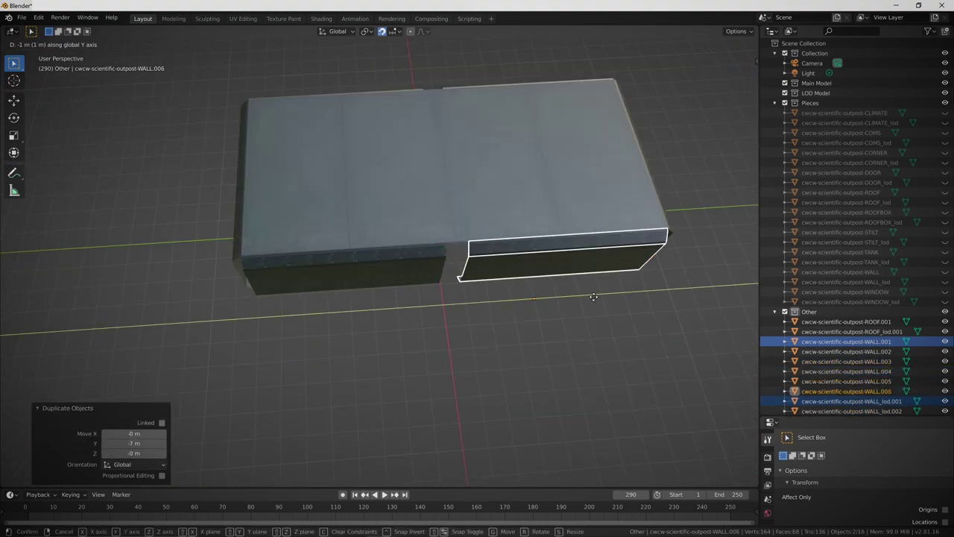
pyautogui.press('r')
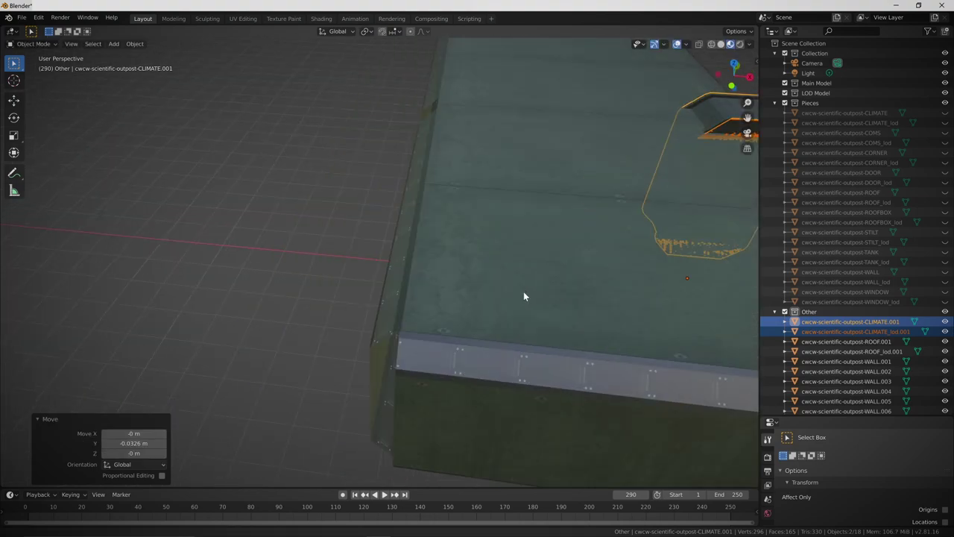
# Duplicate the climate piece with its LOD, and rotate the door piece with its LOD about Z.
pyautogui.hotkey('shift', 'd')
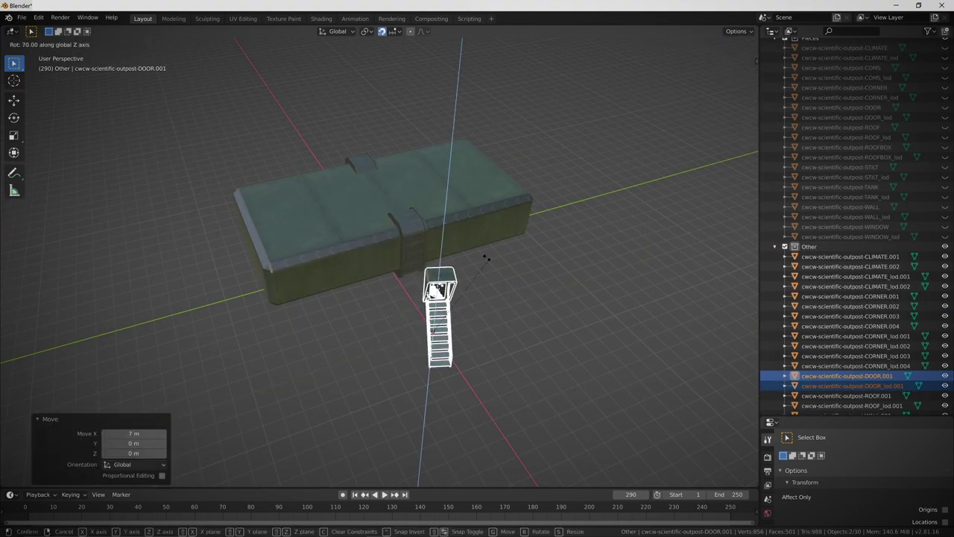
pyautogui.click(468, 239)
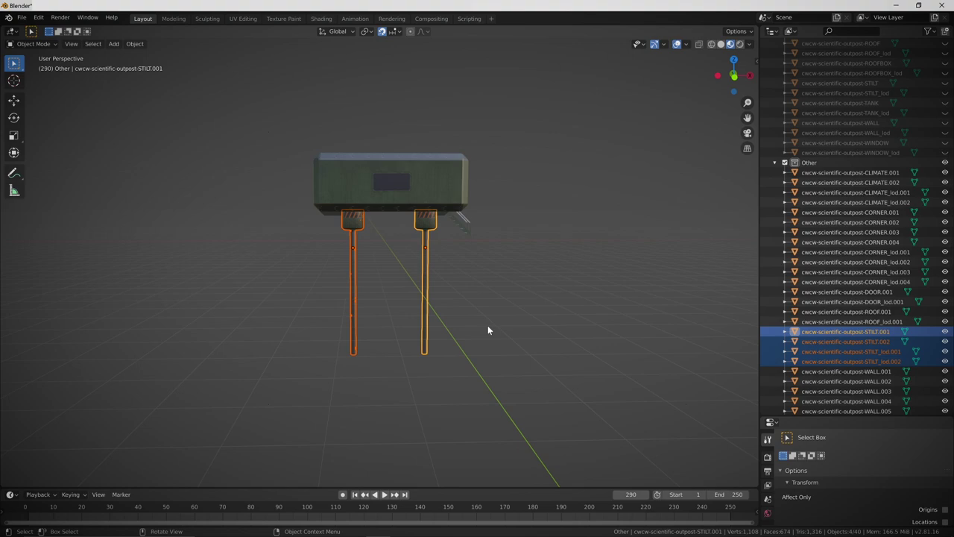
# Duplicate the pair of stilts and their LODs along Y, and rotate the roof box with its LOD about Z.
pyautogui.hotkey('shift', 'd')
pyautogui.press('y')
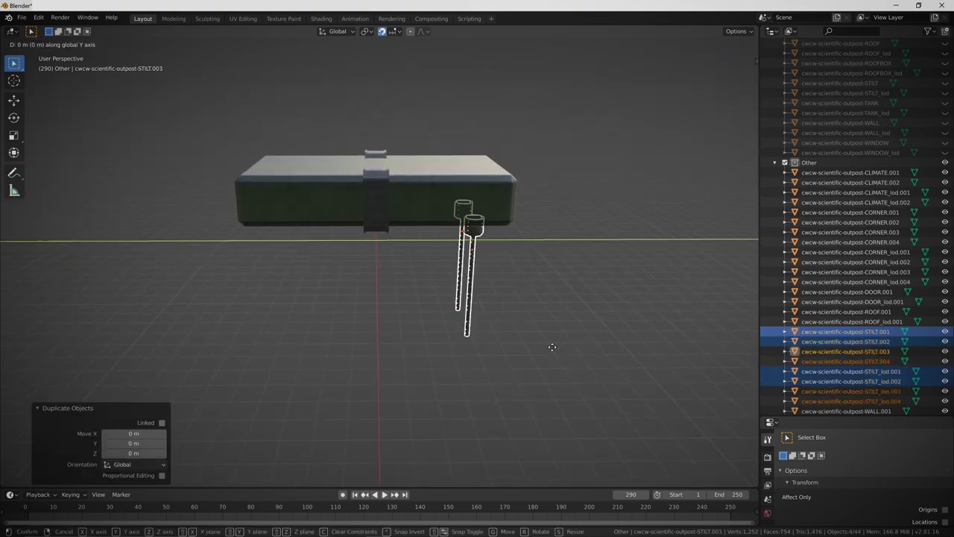
pyautogui.click(443, 358)
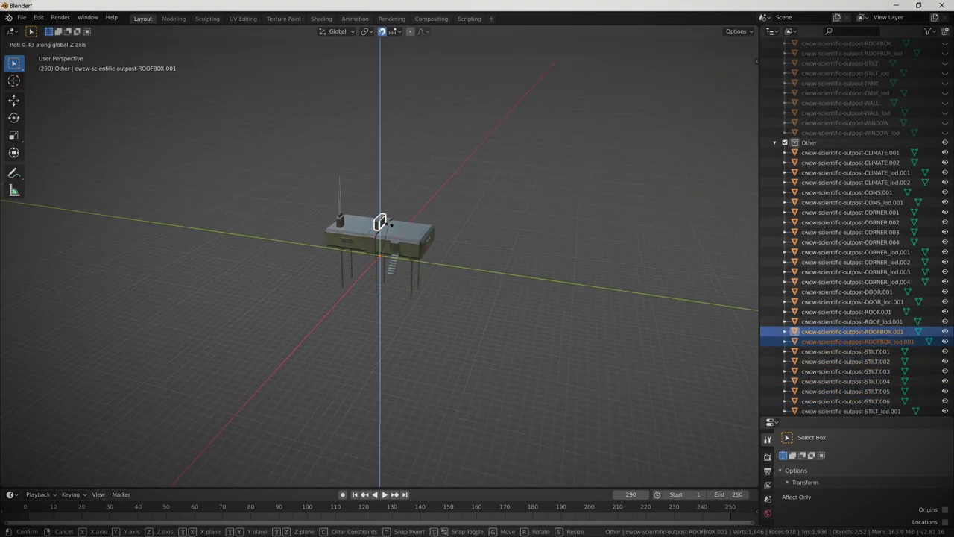
pyautogui.press('Return')
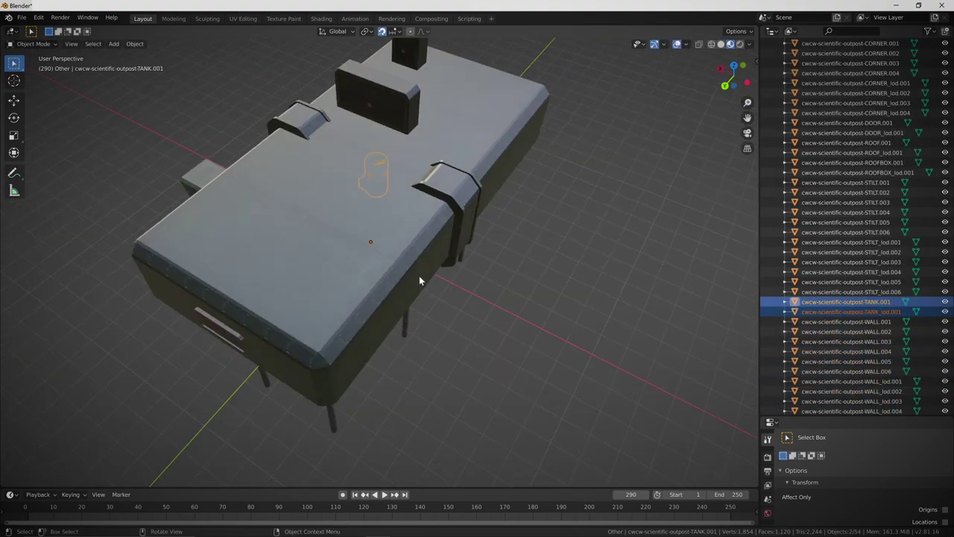
# Move the tank and its LOD outside the outpost along X, rotate them about Z, and shift them 6 m along Y.
pyautogui.press('g')
pyautogui.press('x')
pyautogui.click(531, 301)
pyautogui.press('r')
pyautogui.press('z')
pyautogui.click(454, 358)
pyautogui.press('g')
pyautogui.press('y')
pyautogui.click(441, 370)
# Align the tank and its LOD against the outpost's long wall and add a copy 1 m away along negative Y.
pyautogui.press('g')
pyautogui.press('x')
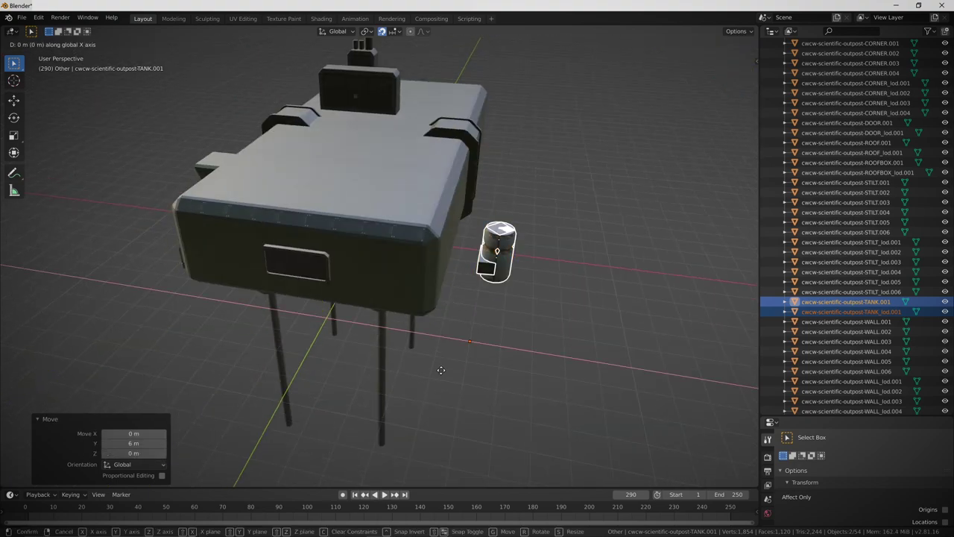
pyautogui.click(440, 371)
pyautogui.press('g')
pyautogui.press('y')
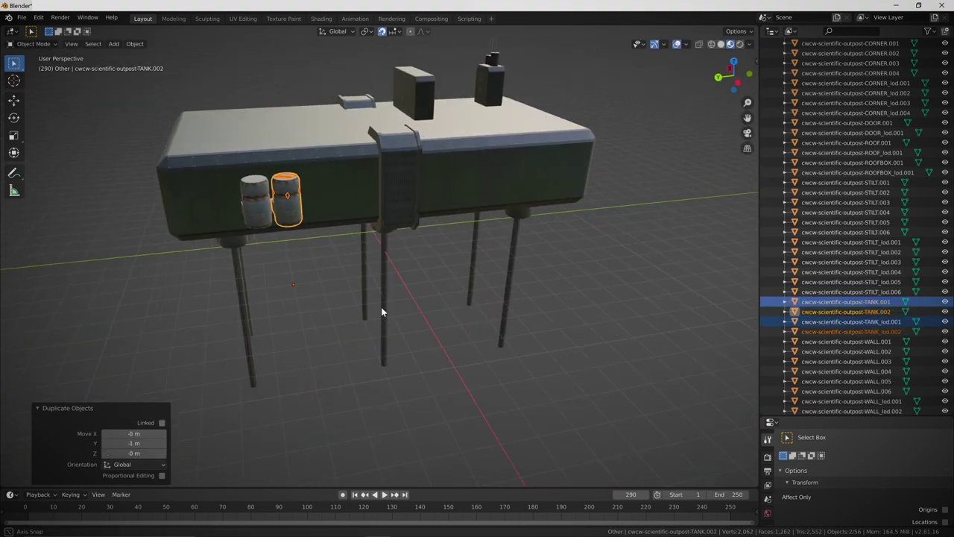
pyautogui.scroll(-5, 381, 306)
pyautogui.moveTo(386, 281); pyautogui.dragTo(417, 312, button='middle')
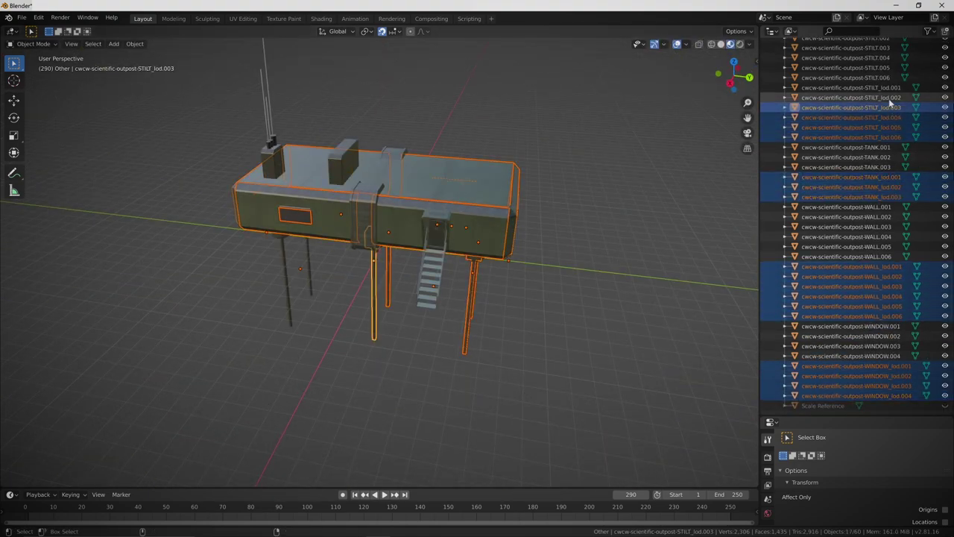
# Select all numbered LOD pieces in the Other collection and move them into the LOD Model collection.
pyautogui.scroll(5, 897, 224)
pyautogui.keyDown('ctrl'); pyautogui.click(897, 106); pyautogui.keyUp('ctrl')
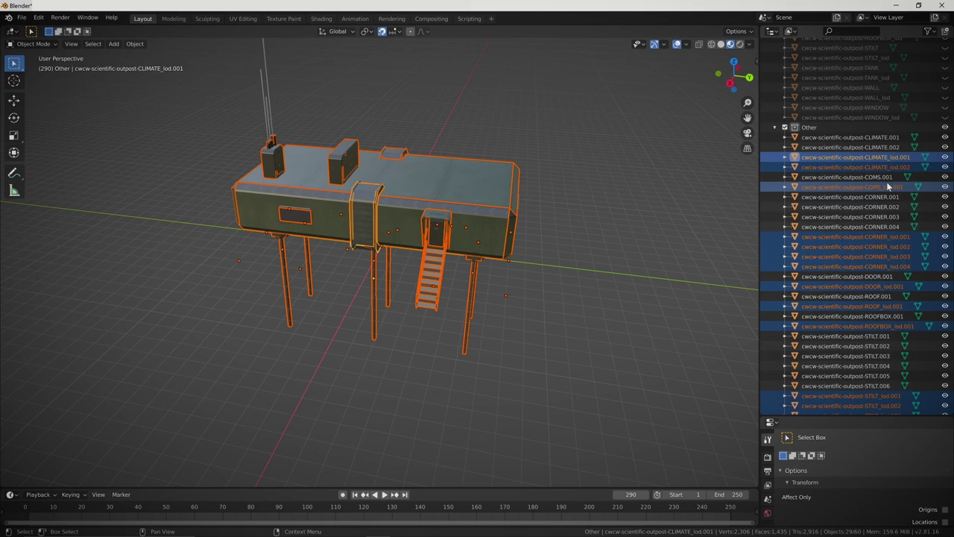
pyautogui.moveTo(888, 186); pyautogui.dragTo(826, 88)
pyautogui.click(774, 89)
# Move all the remaining full-detail numbered pieces from the Other collection into the Main Model collection.
pyautogui.scroll(-7, 835, 119)
pyautogui.click(850, 119)
pyautogui.keyDown('shift'); pyautogui.click(885, 398); pyautogui.keyUp('shift')
pyautogui.moveTo(886, 398); pyautogui.dragTo(815, 83)
pyautogui.click(775, 84)
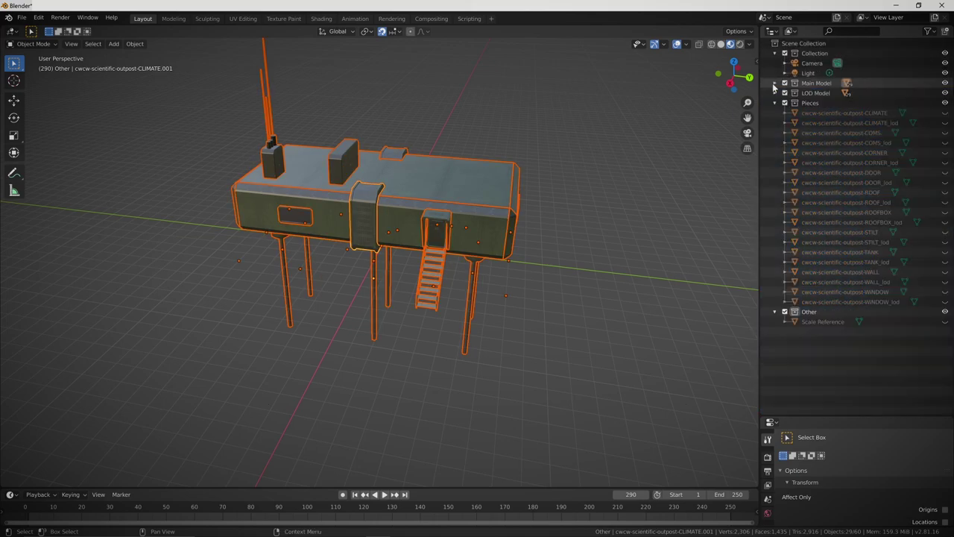
# Join all pieces in the LOD Model collection into one object and rename it cwcw-scientific-outpost_lod.
pyautogui.click(774, 92)
pyautogui.click(867, 103)
pyautogui.keyDown('shift'); pyautogui.click(867, 379); pyautogui.keyUp('shift')
pyautogui.hotkey('ctrl', 'j')
pyautogui.doubleClick(895, 103)
pyautogui.write('cwcw-scientific-outpost_lod')
pyautogui.click(775, 92)
pyautogui.click(775, 83)
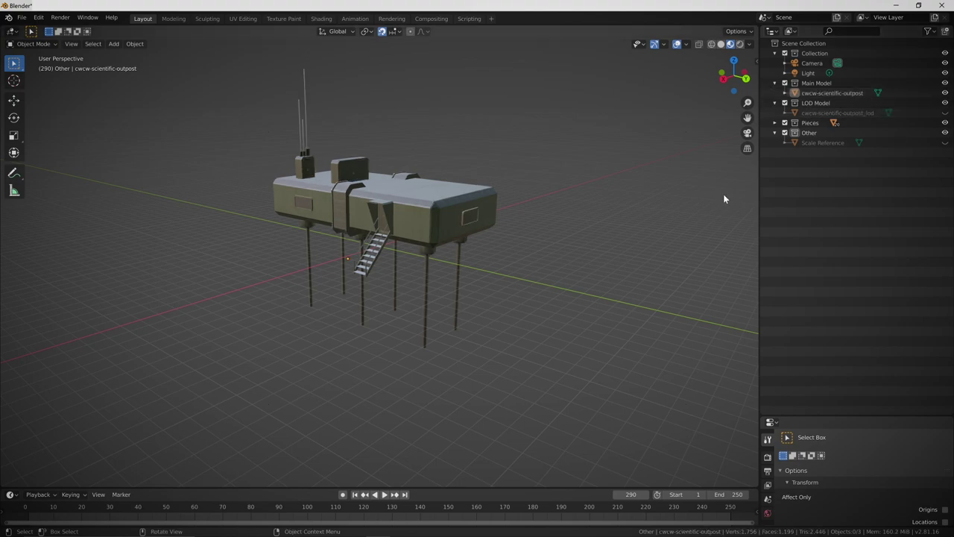
# Inspect the joined main model, and swap the visible model to cwcw-scientific-outpost_lod for comparison.
pyautogui.moveTo(723, 193); pyautogui.dragTo(667, 241, button='middle')
pyautogui.click(945, 112)
pyautogui.click(946, 93)
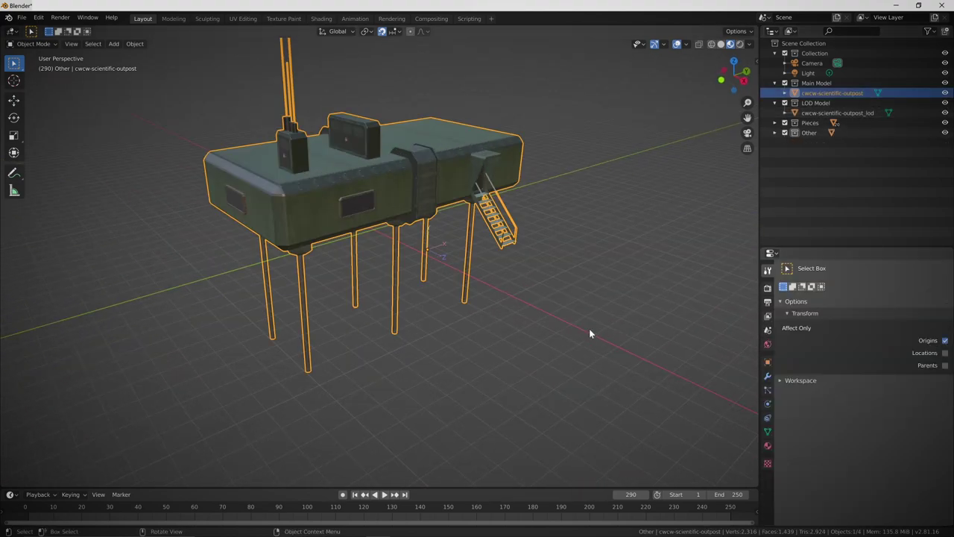
# Move the main model's origin to the world centre, shifting it along Y and then -4 m along X.
pyautogui.moveTo(589, 328); pyautogui.dragTo(522, 283, button='middle')
pyautogui.click(397, 31)
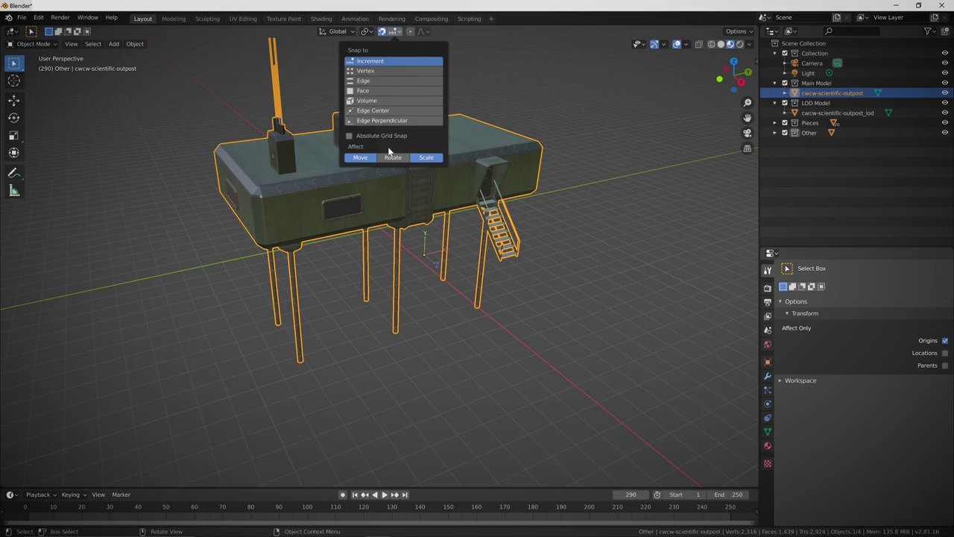
pyautogui.scroll(2, 512, 294)
pyautogui.press('g')
pyautogui.press('y')
pyautogui.click(492, 283)
pyautogui.press('g')
pyautogui.press('x')
pyautogui.click(435, 258)
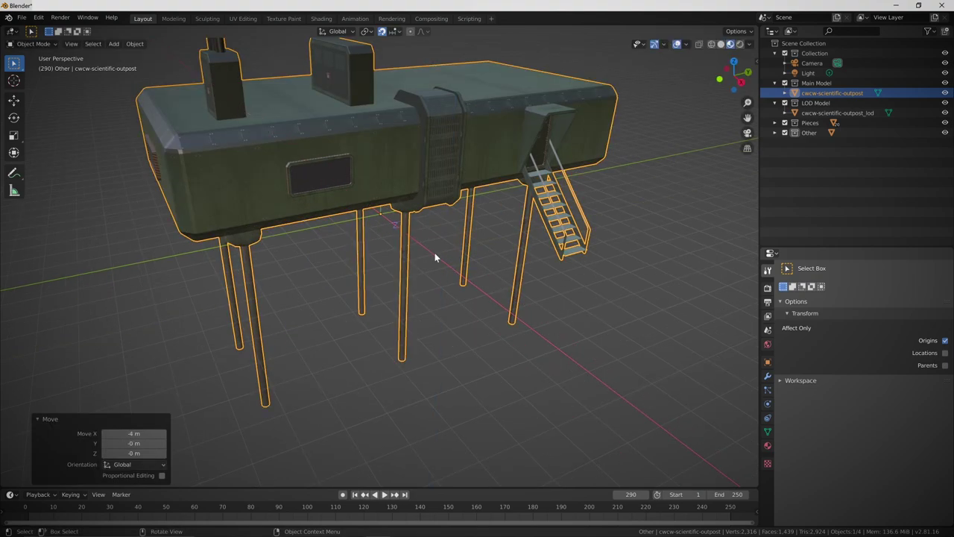
# Move the origin of cwcw-scientific-outpost_lod along Y and X to the world centre.
pyautogui.click(837, 113)
pyautogui.press('g')
pyautogui.press('y')
pyautogui.click(518, 302)
pyautogui.press('g')
pyautogui.press('x')
pyautogui.click(463, 265)
# Turn off the Origins-only transform option and deselect the model.
pyautogui.moveTo(402, 313); pyautogui.dragTo(474, 284, button='middle')
pyautogui.click(944, 340)
pyautogui.click(611, 246)
pyautogui.moveTo(511, 198); pyautogui.dragTo(539, 287, button='middle')
pyautogui.click(397, 31)
pyautogui.scroll(-5, 539, 286)
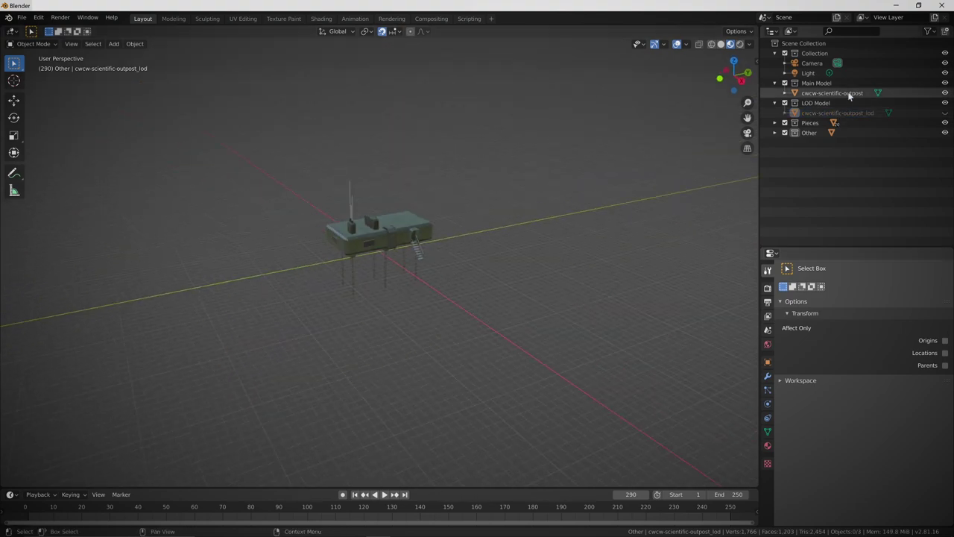
# Export only the selected main model as cwcw-scientific-outpost.fbx into the FBXs folder.
pyautogui.click(849, 95)
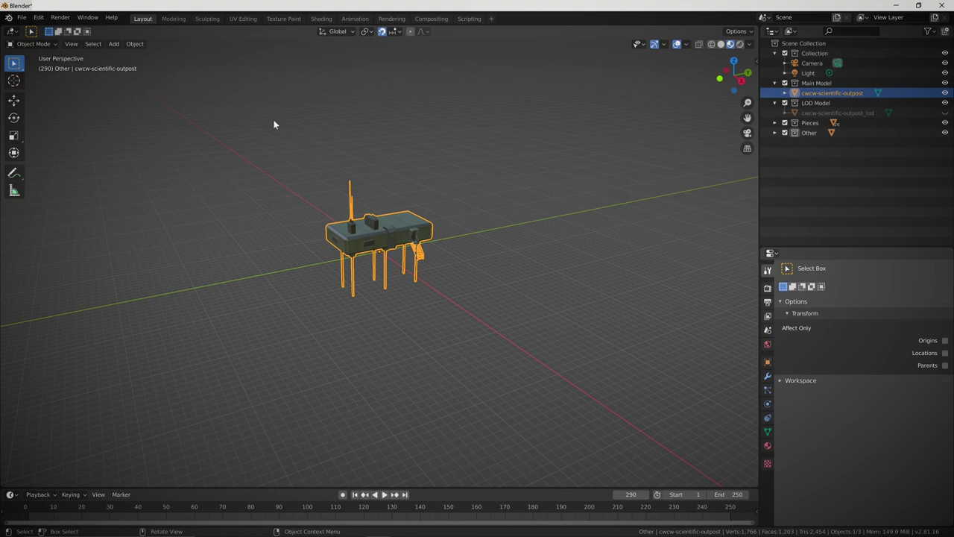
pyautogui.click(22, 17)
pyautogui.moveTo(54, 161)
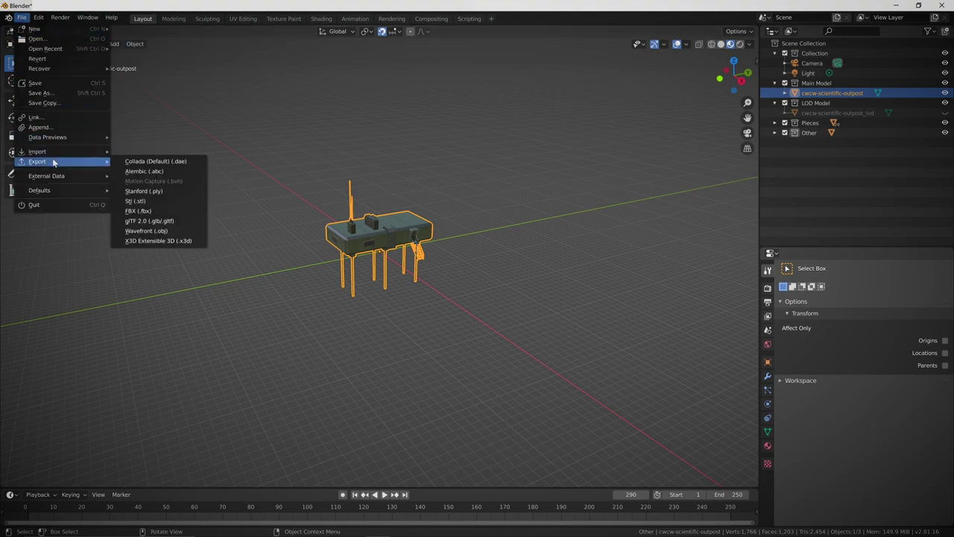
pyautogui.click(153, 211)
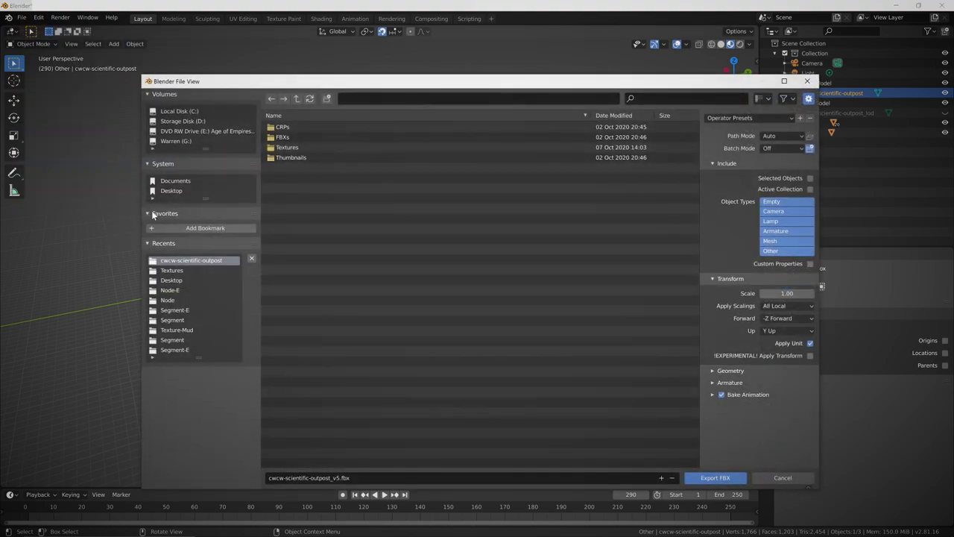
pyautogui.doubleClick(280, 138)
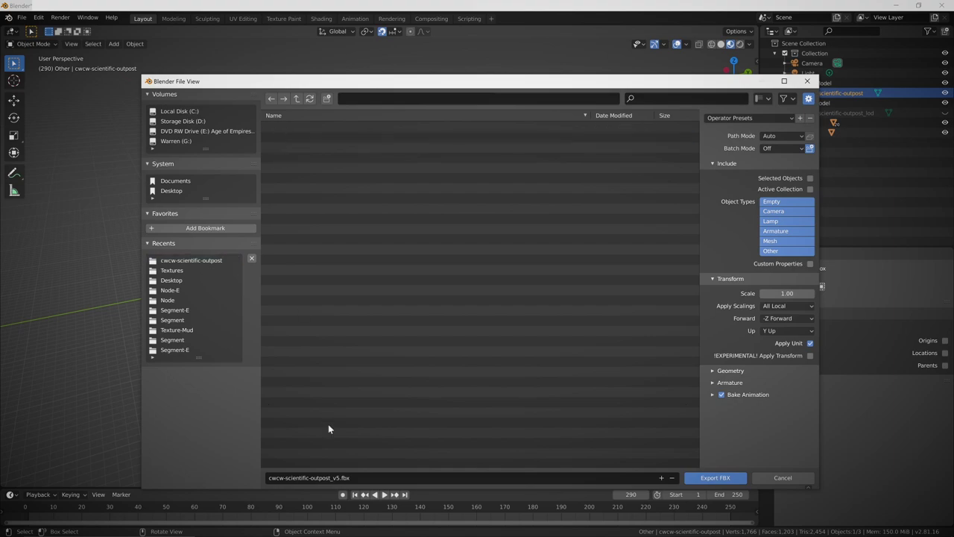
pyautogui.click(336, 479)
pyautogui.click(340, 478)
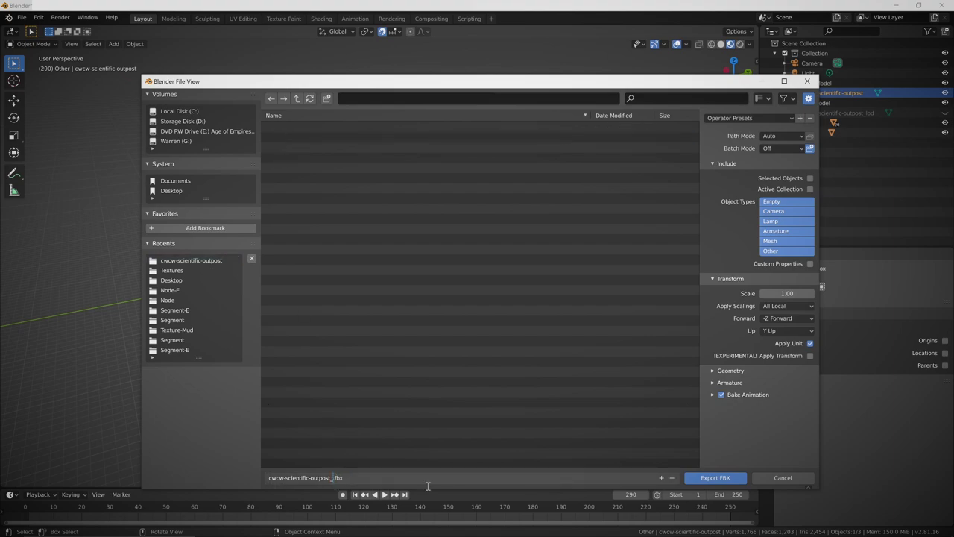
pyautogui.click(810, 179)
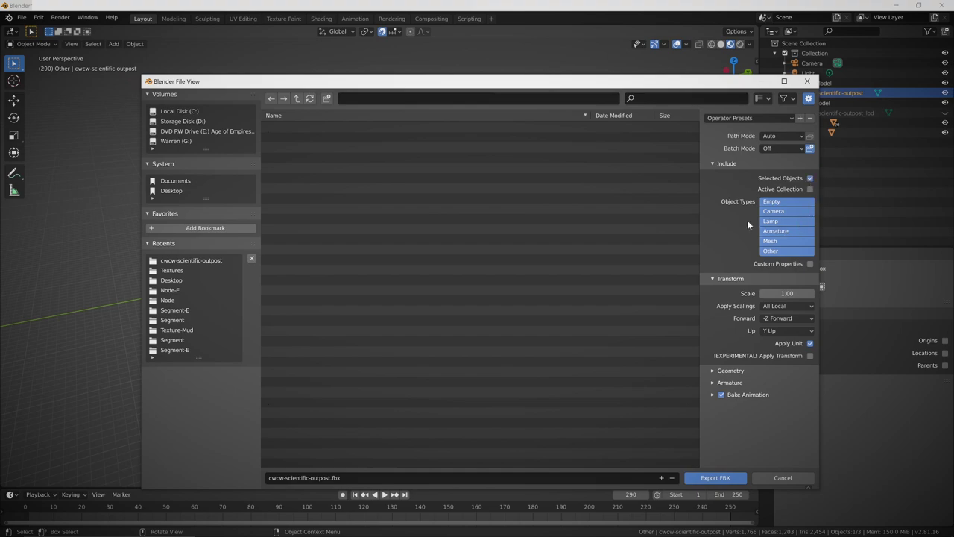
pyautogui.click(728, 476)
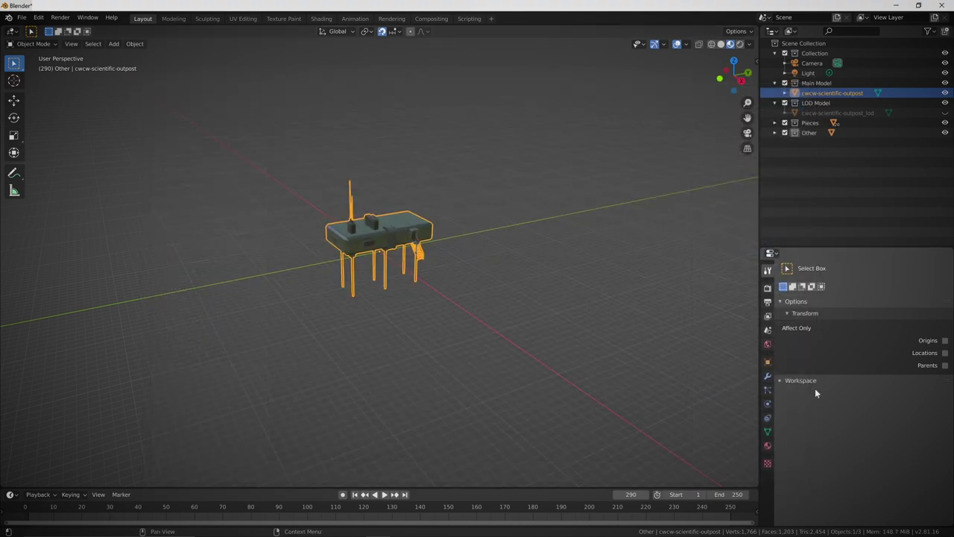
# Show the LOD model, hide the main model, and select cwcw-scientific-outpost_lod.
pyautogui.click(945, 113)
pyautogui.click(946, 93)
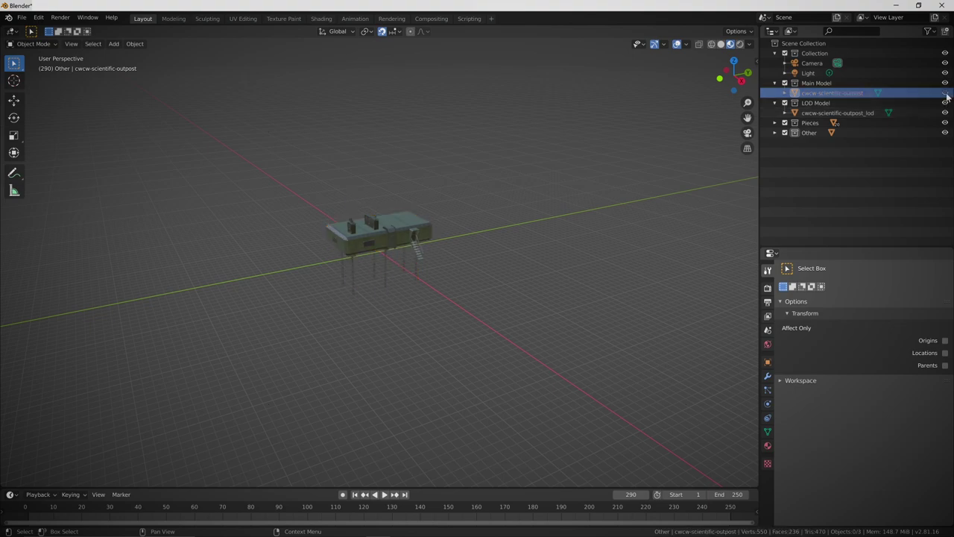
pyautogui.click(850, 114)
# Export the selected LOD model as cwcw-scientific-outpost_lod.fbx into the FBXs folder.
pyautogui.click(22, 17)
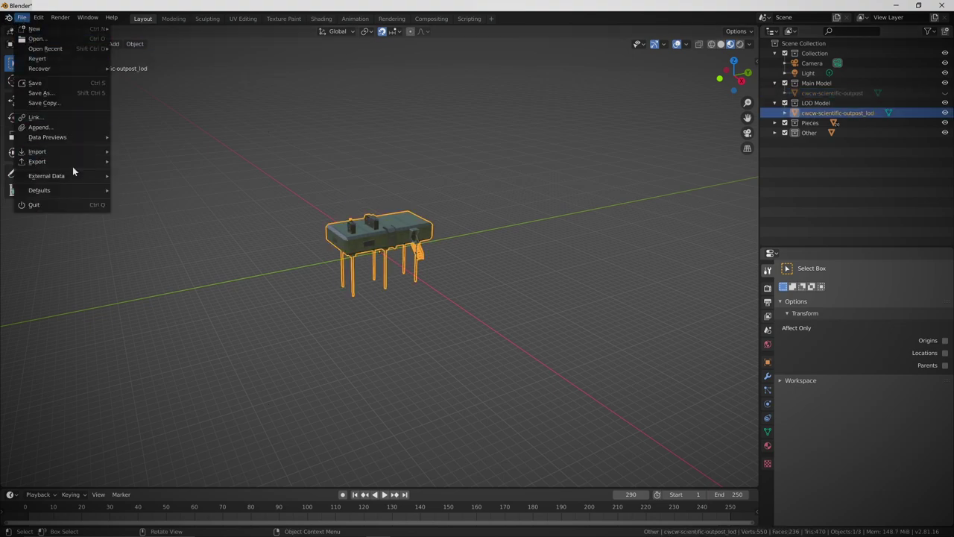
pyautogui.moveTo(75, 159)
pyautogui.click(159, 213)
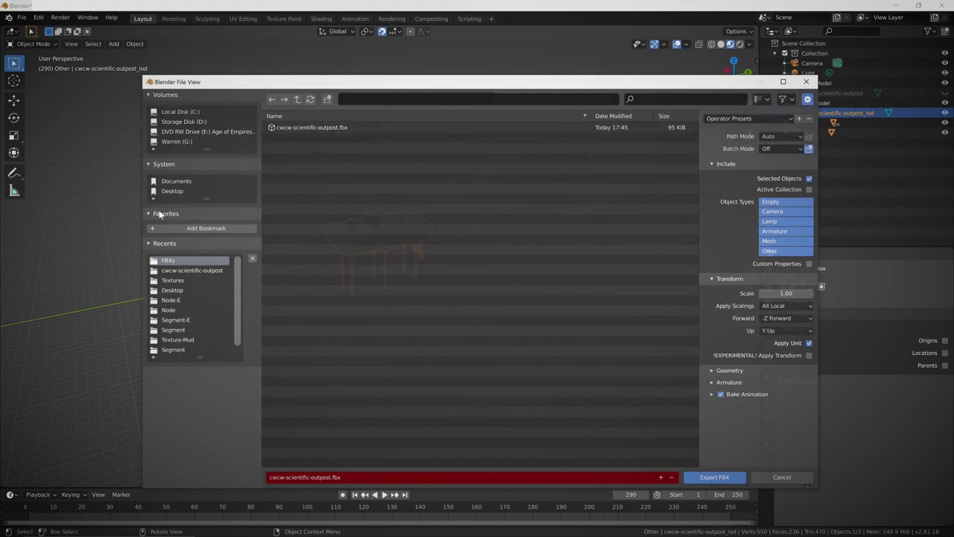
pyautogui.click(331, 481)
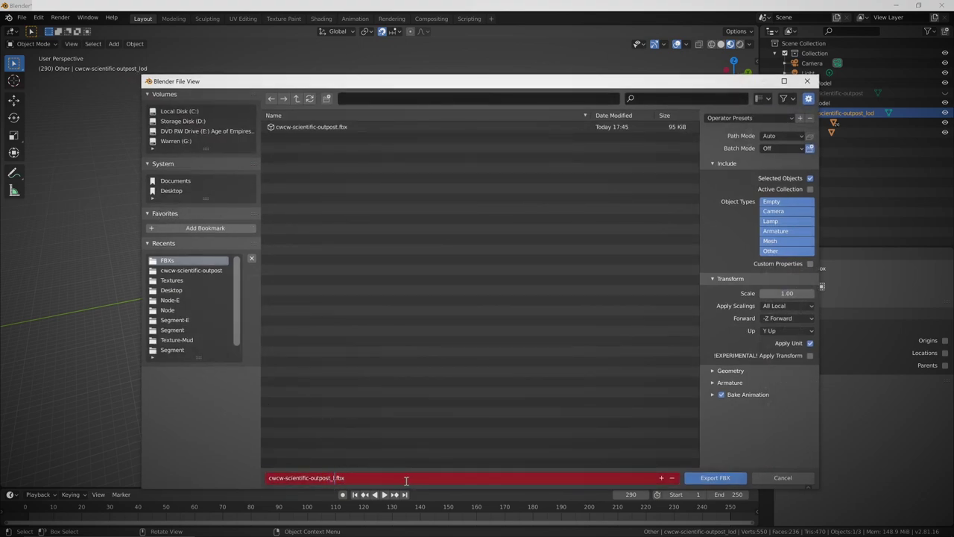
pyautogui.write('_lod')
pyautogui.press('Return')
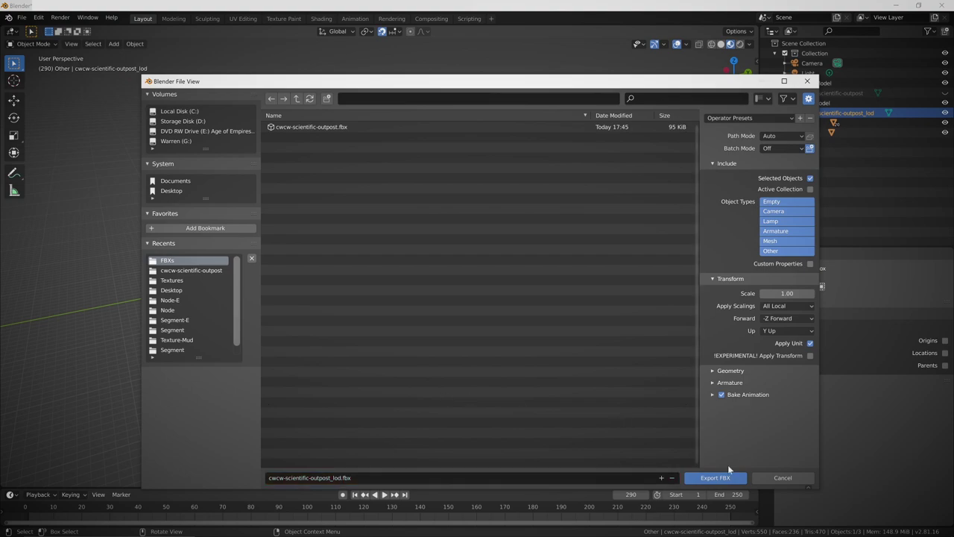
pyautogui.click(721, 477)
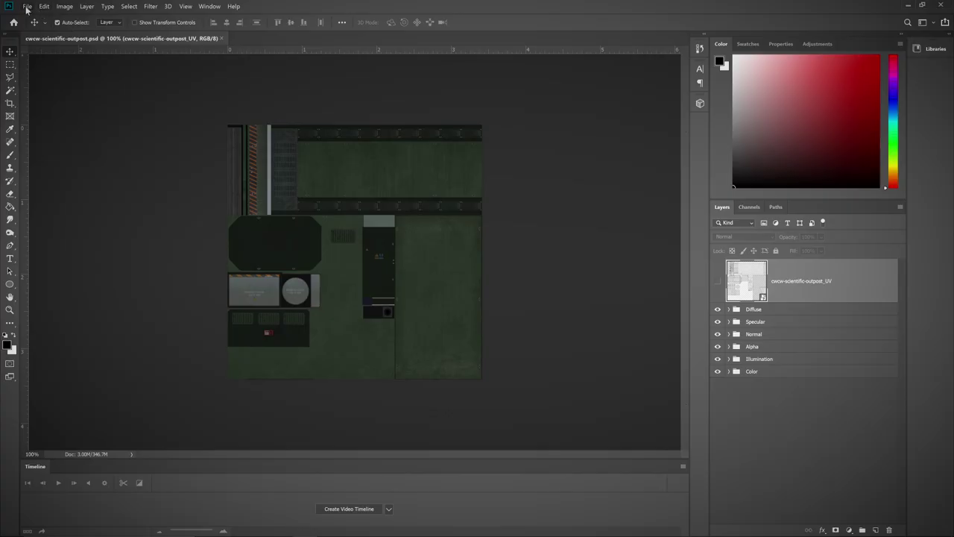
# Switch to Photoshop and export the diffuse texture as a 1024 x 1024 PNG named cwcw-scientific-outpost_d into the Textures folder.
pyautogui.click(27, 8)
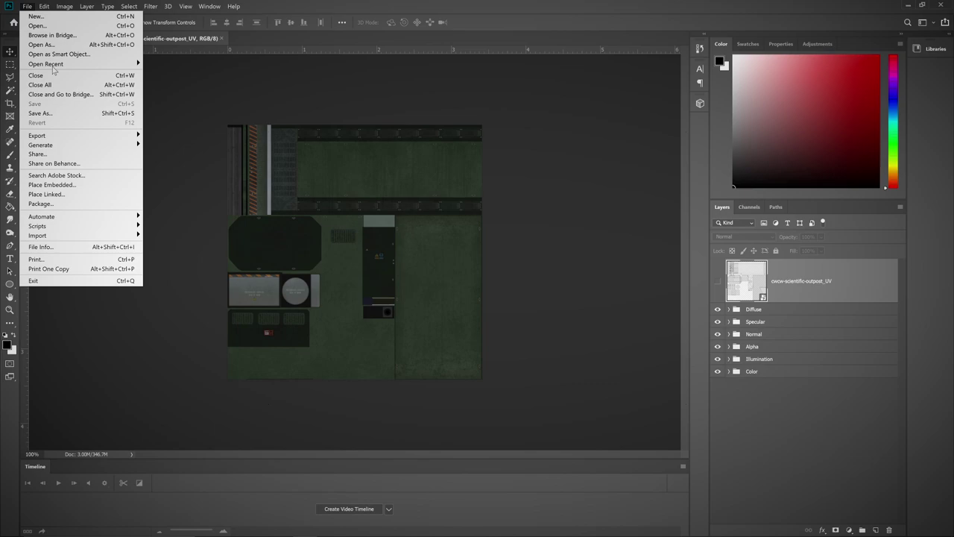
pyautogui.moveTo(97, 141)
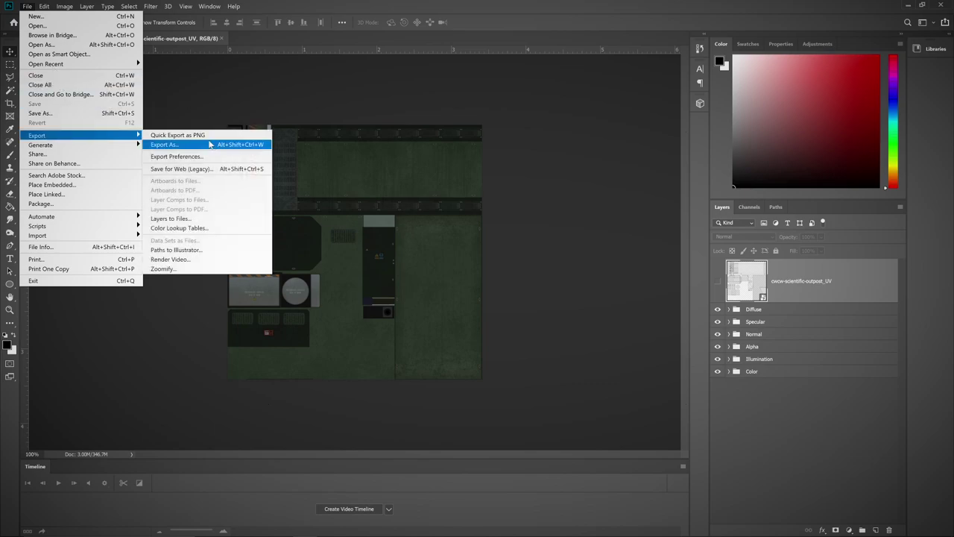
pyautogui.click(213, 145)
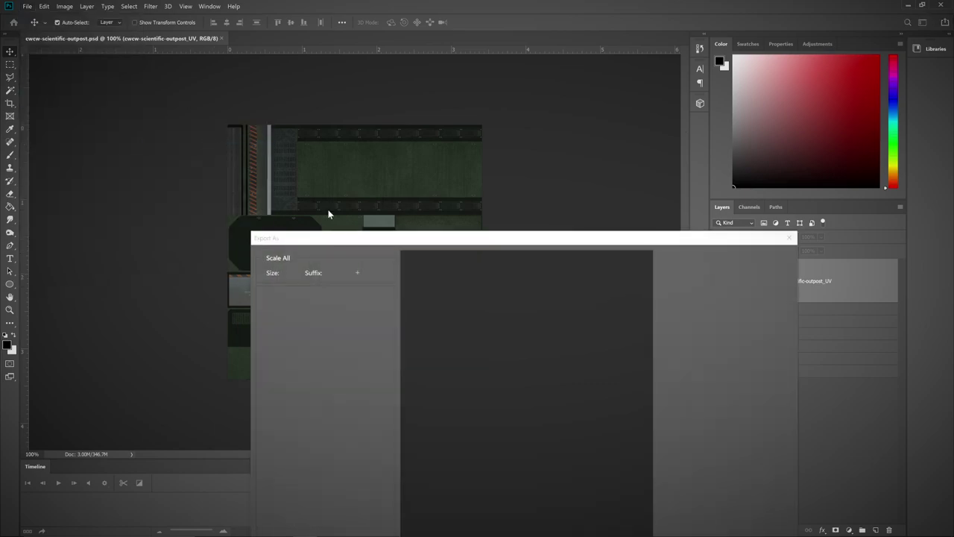
pyautogui.press('Return')
pyautogui.click(152, 394)
pyautogui.write('_')
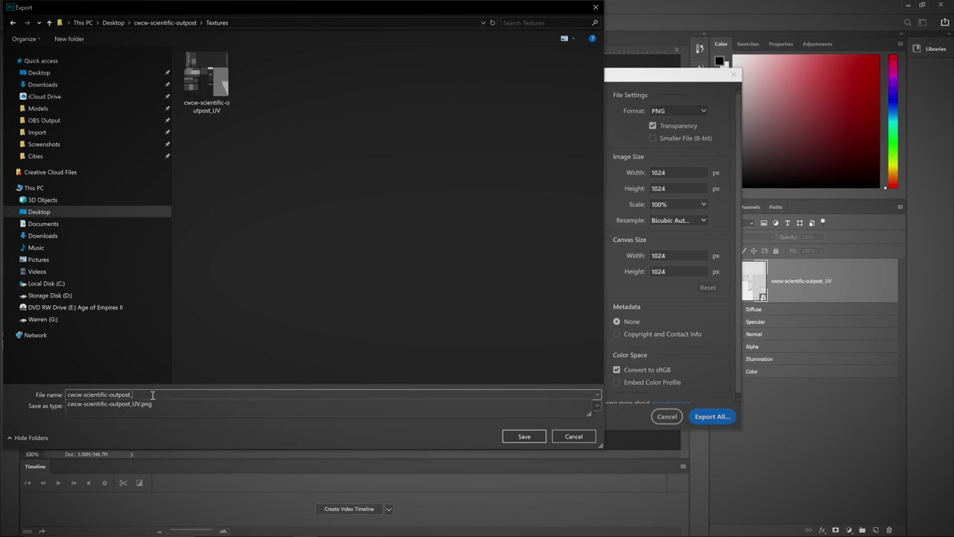
pyautogui.press('Return')
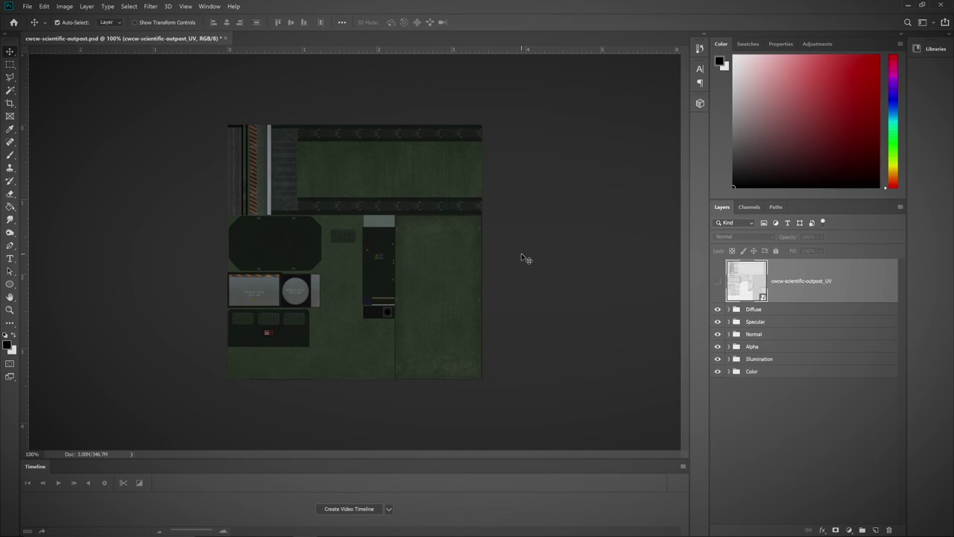
# Export the diffuse texture again at 128 x 128 px as cwcw-scientific-outpost_lod_d.
pyautogui.hotkey('ctrl', 'alt', 'shift', 'w')
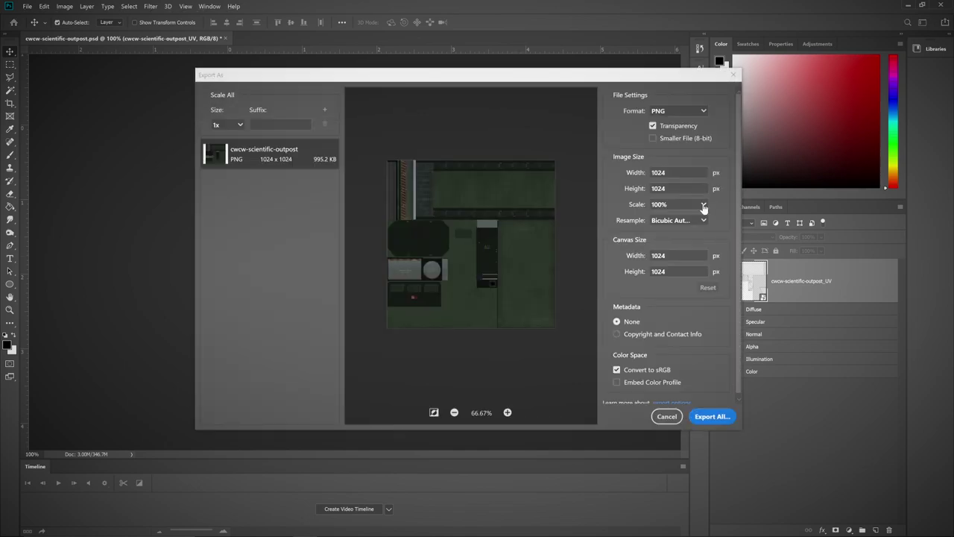
pyautogui.doubleClick(671, 173)
pyautogui.write('128')
pyautogui.press('Tab')
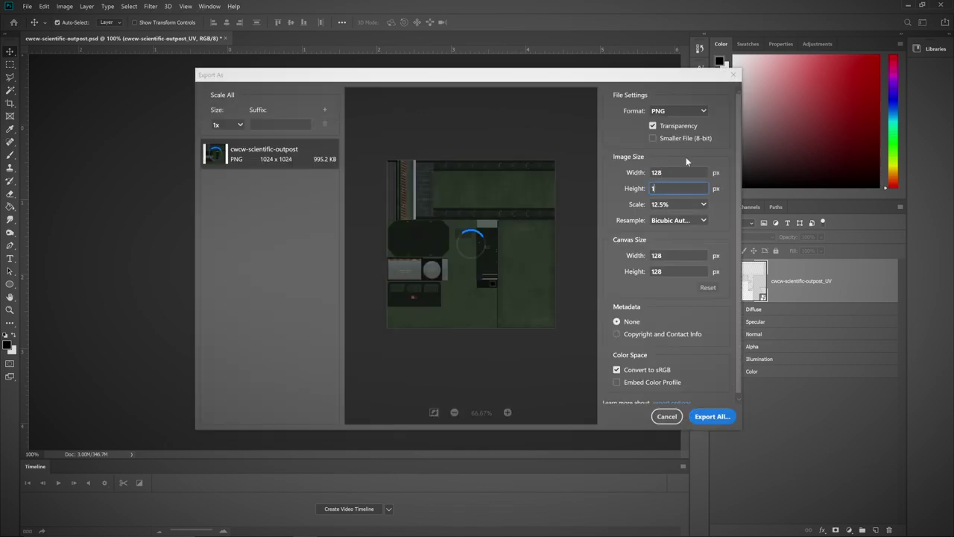
pyautogui.click(723, 419)
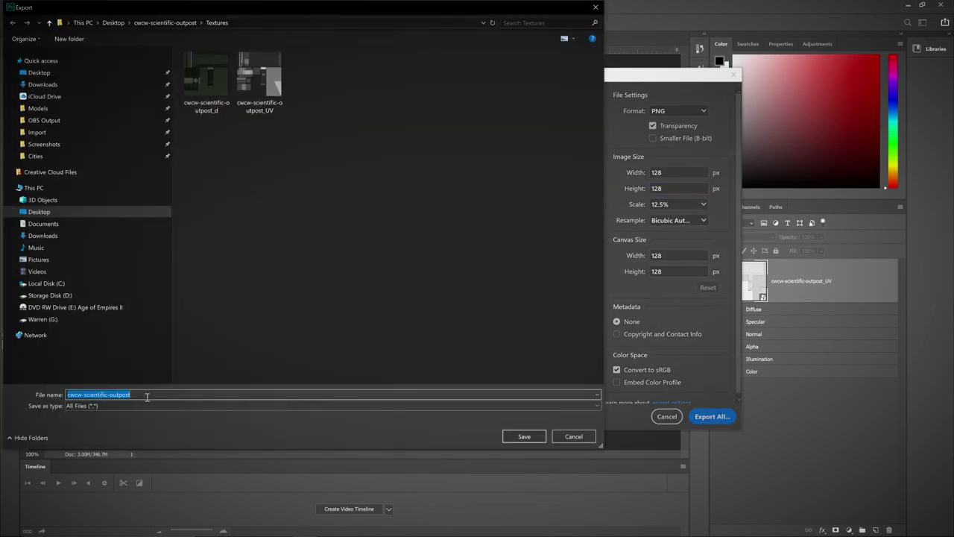
pyautogui.click(146, 394)
pyautogui.write('_lod_d')
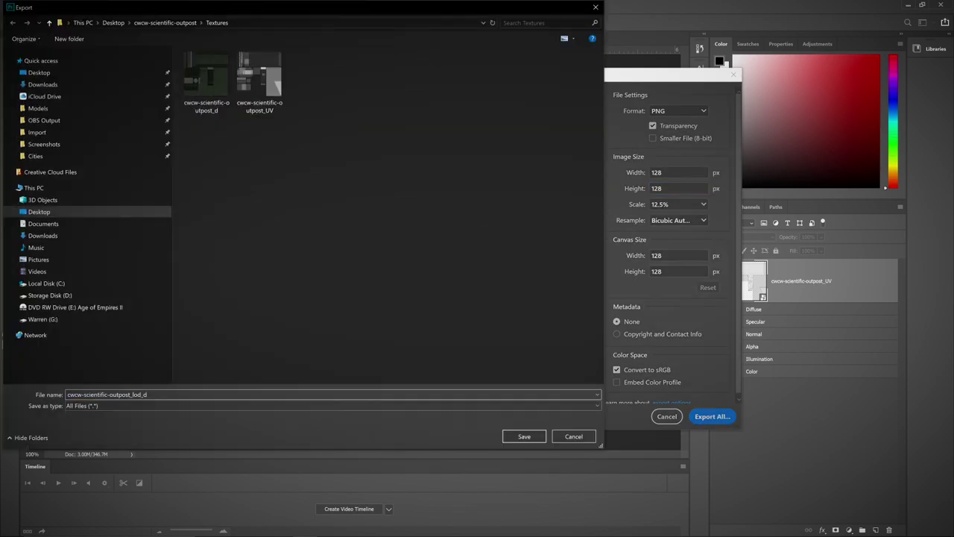
pyautogui.press('Return')
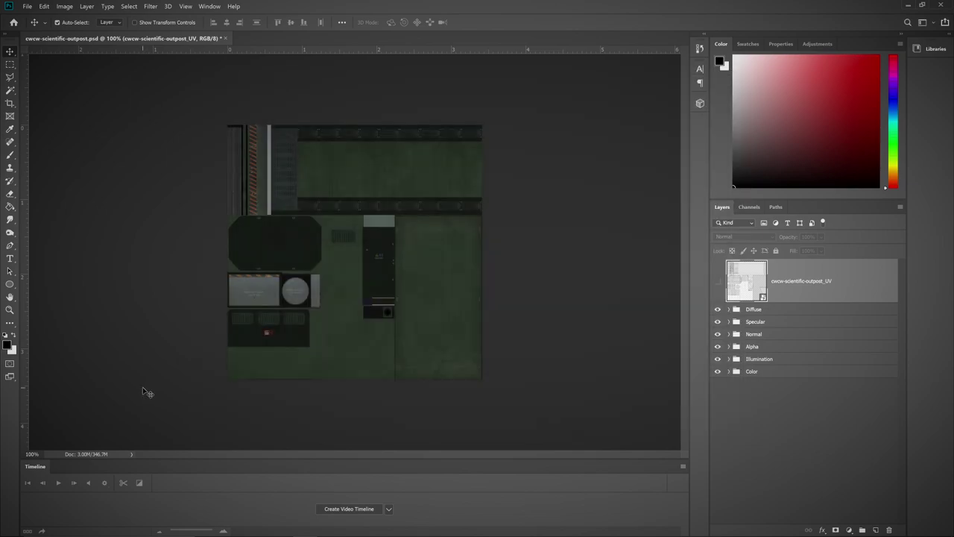
# Export the specular texture as a PNG at 100% scale, named cwcw-scientific-outpost_s.
pyautogui.hotkey('ctrl', 'alt', 'shift', 'w')
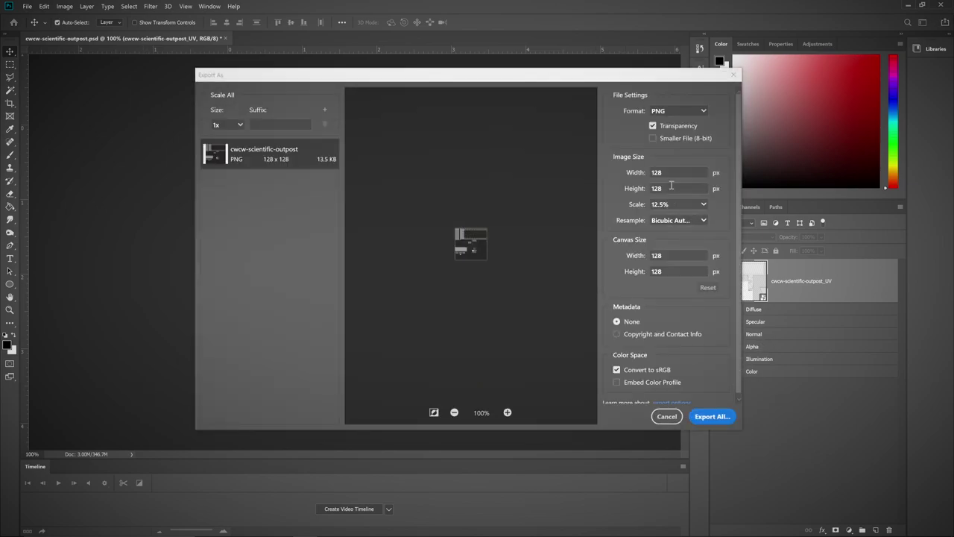
pyautogui.click(679, 204)
pyautogui.click(676, 258)
pyautogui.click(712, 416)
pyautogui.press('Return')
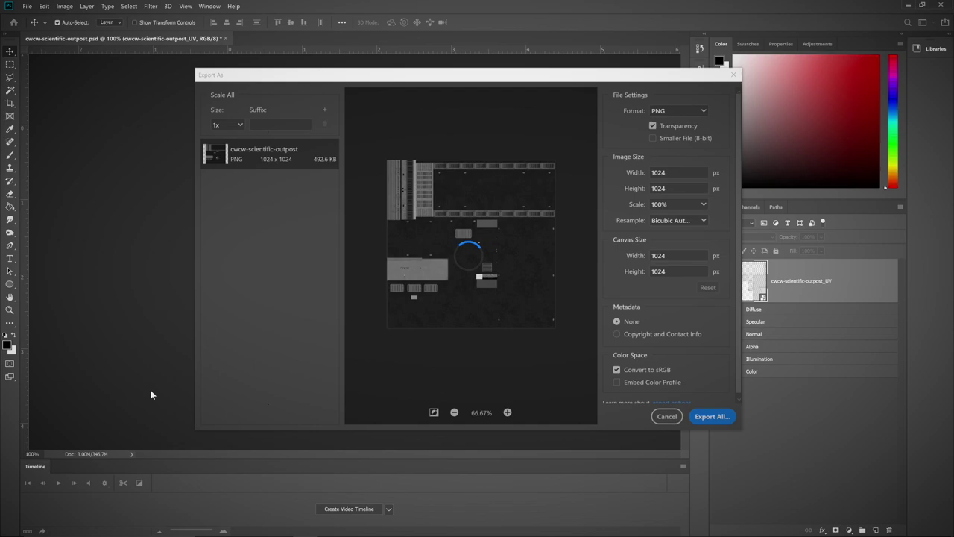
# Export the specular texture at 12.5% scale as cwcw-scientific-outpost_lod_s.
pyautogui.hotkey('ctrl', 'alt', 'shift', 'w')
pyautogui.click(637, 205)
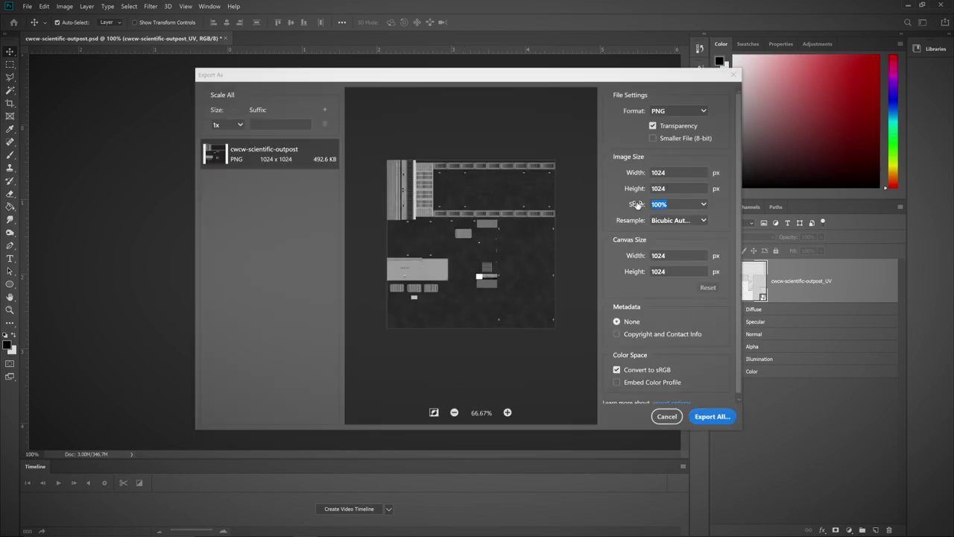
pyautogui.write('12.5')
pyautogui.click(712, 416)
pyautogui.click(149, 395)
pyautogui.write('_lod_s')
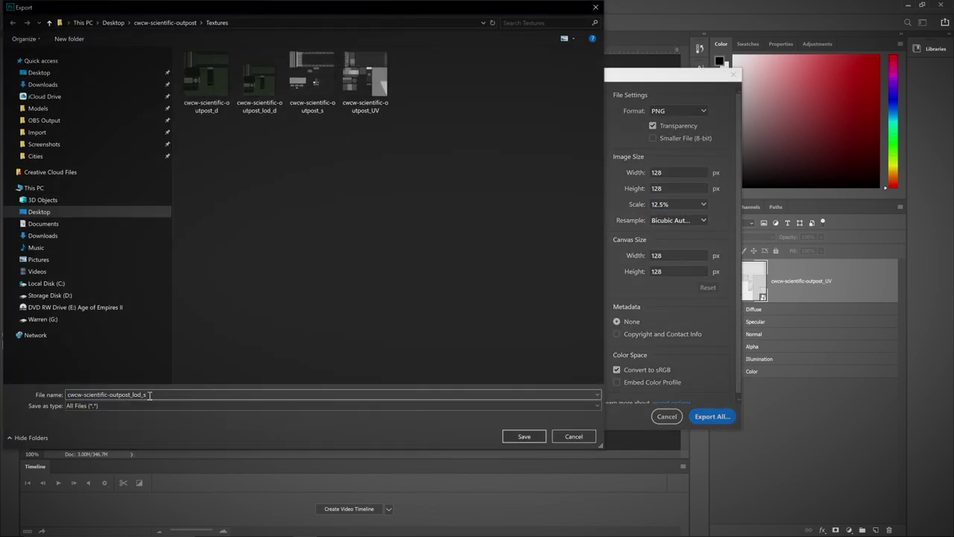
pyautogui.press('Return')
# Hide the Specular group and export the normal map at 100% scale as cwcw-scientific-outpost_n.
pyautogui.click(717, 322)
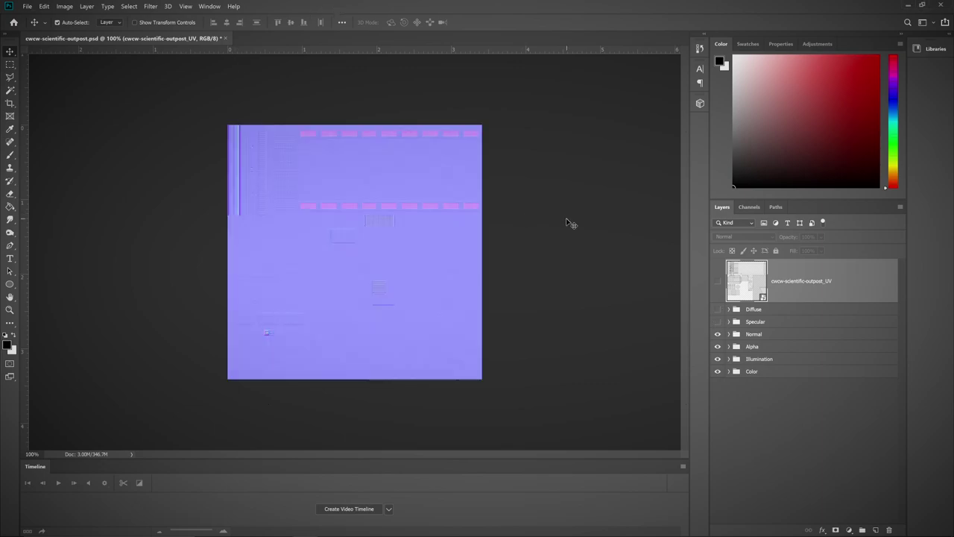
pyautogui.hotkey('ctrl', 'alt', 'shift', 'w')
pyautogui.click(642, 204)
pyautogui.write('100')
pyautogui.click(711, 416)
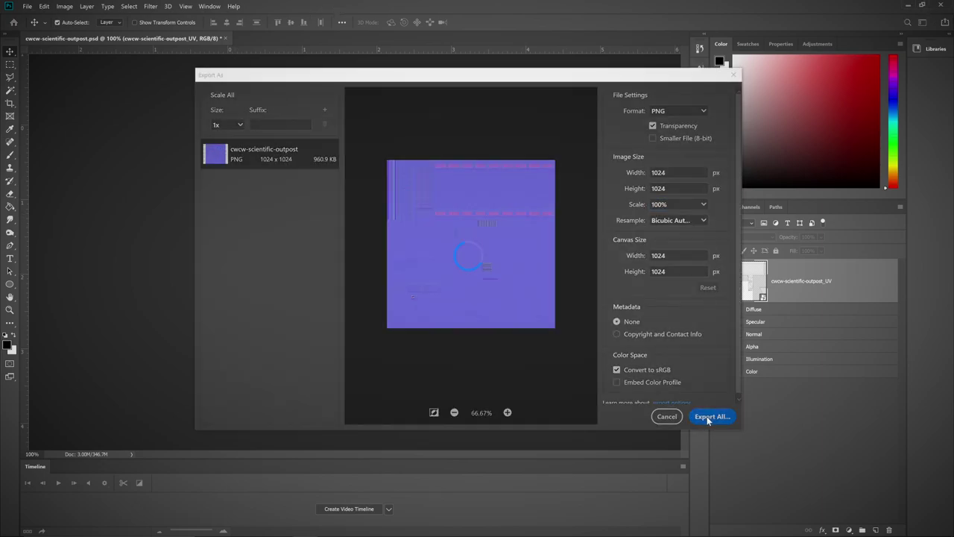
pyautogui.click(145, 394)
pyautogui.press('Return')
# Export the normal map at 12.5% scale as cwcw-scientific-outpost_lod_n.
pyautogui.hotkey('ctrl', 'alt', 'shift', 'w')
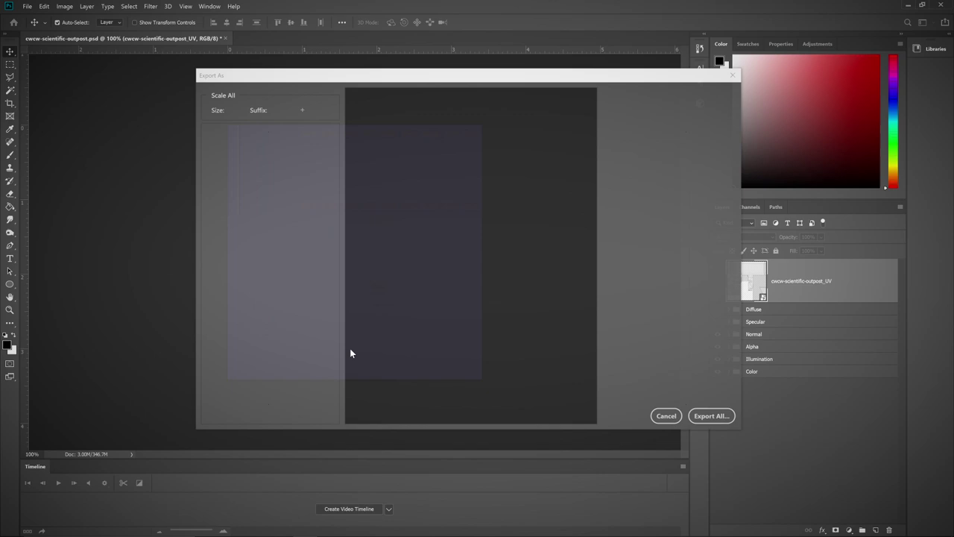
pyautogui.click(650, 205)
pyautogui.write('12.5')
pyautogui.click(712, 416)
pyautogui.click(152, 394)
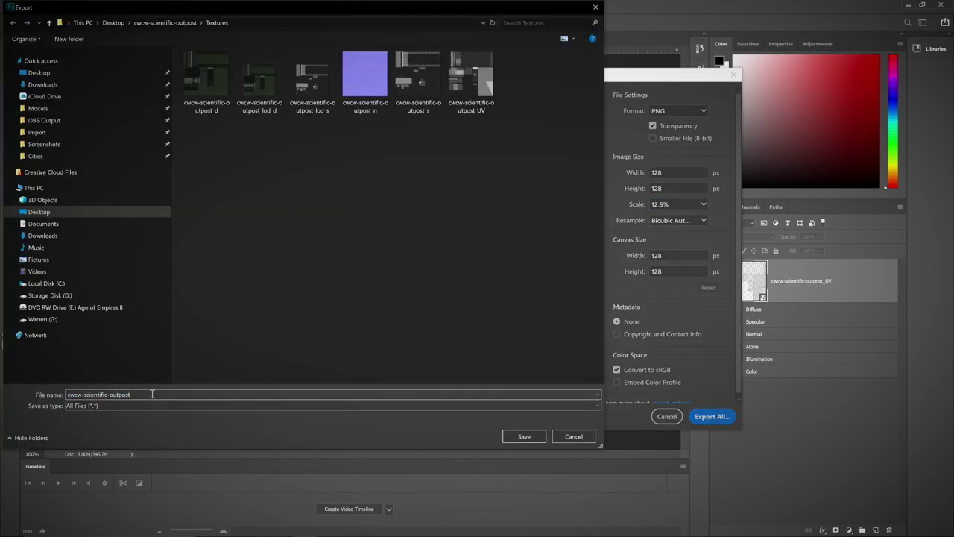
pyautogui.write('_lod_n')
pyautogui.press('Return')
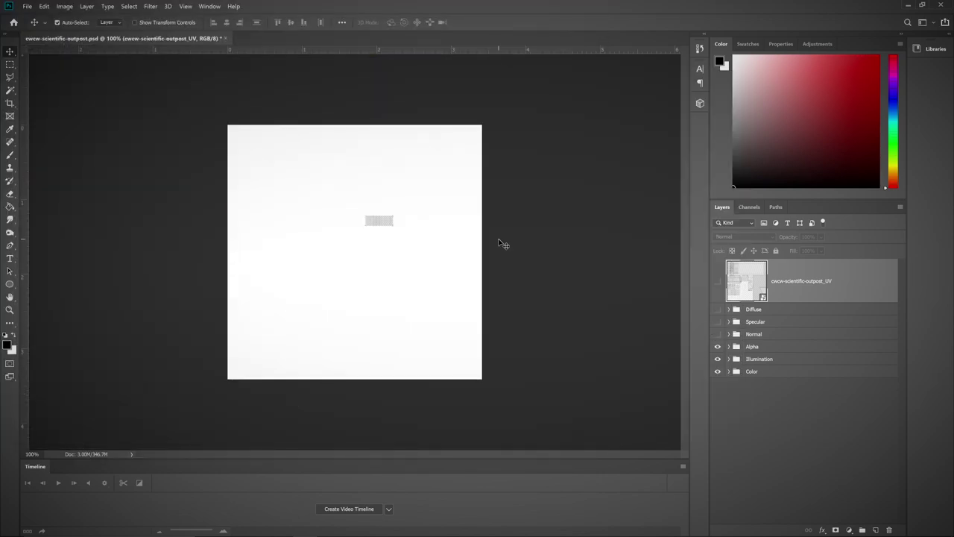
# Export the alpha map as a 1024 x 1024 PNG named cwcw-scientific-outpost_a.
pyautogui.hotkey('ctrl', 'alt', 'shift', 'w')
pyautogui.click(710, 416)
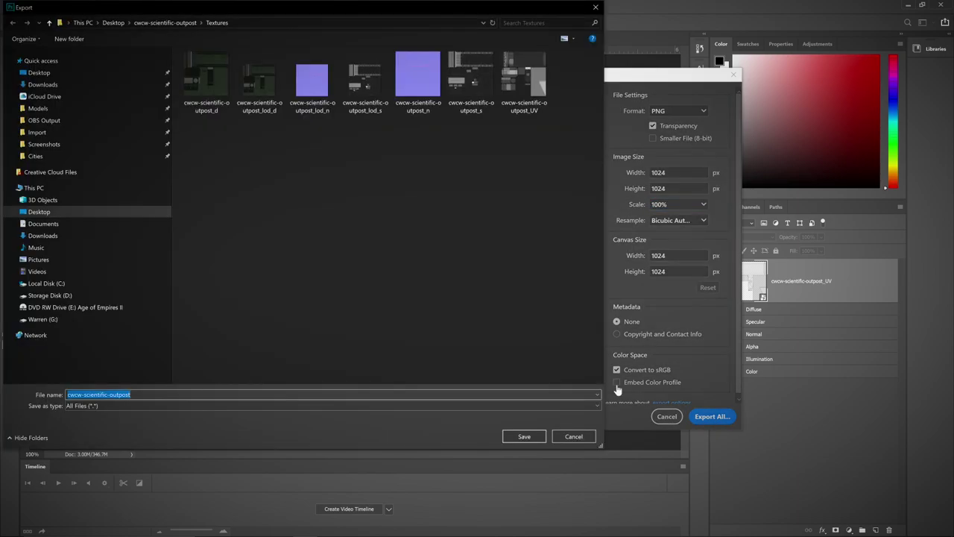
pyautogui.click(174, 395)
pyautogui.write('_a')
pyautogui.press('Return')
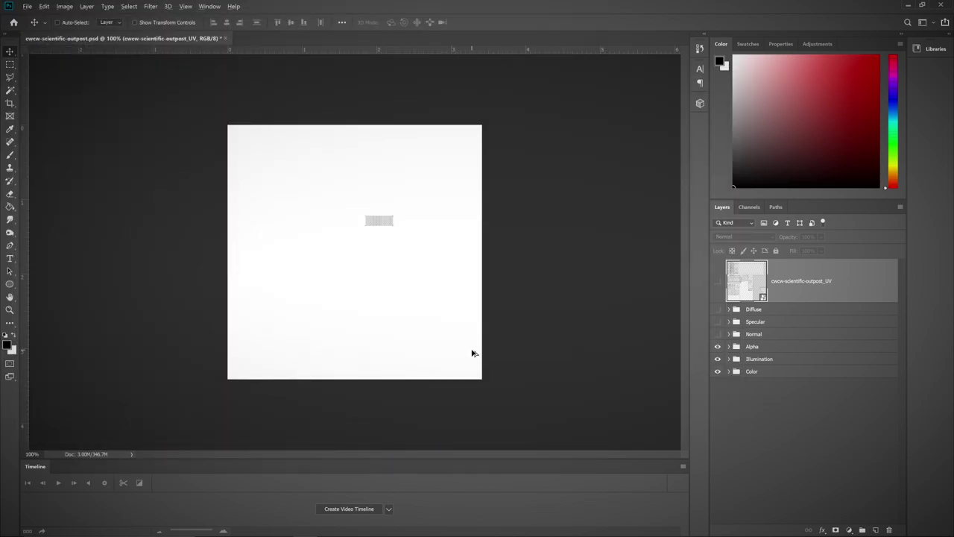
# Export the alpha map at 12.5% scale as cwcw-scientific-outpost_lod_a.
pyautogui.hotkey('ctrl', 'alt', 'shift', 'w')
pyautogui.write('12.5')
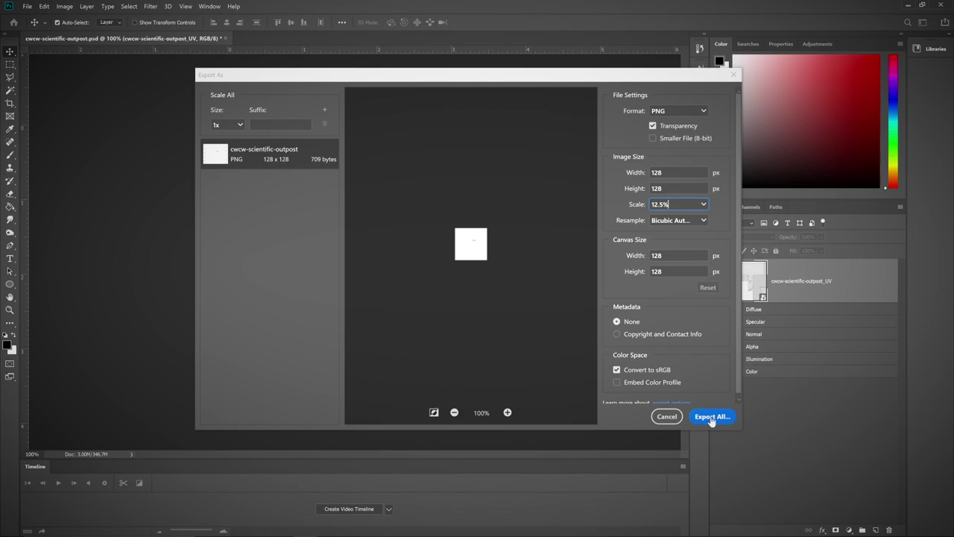
pyautogui.click(711, 419)
pyautogui.click(152, 395)
pyautogui.write('_lod_a')
pyautogui.press('Return')
# Hide the Alpha group and export the illumination map at 100% scale as cwcw-scientific-outpost_i.
pyautogui.click(718, 347)
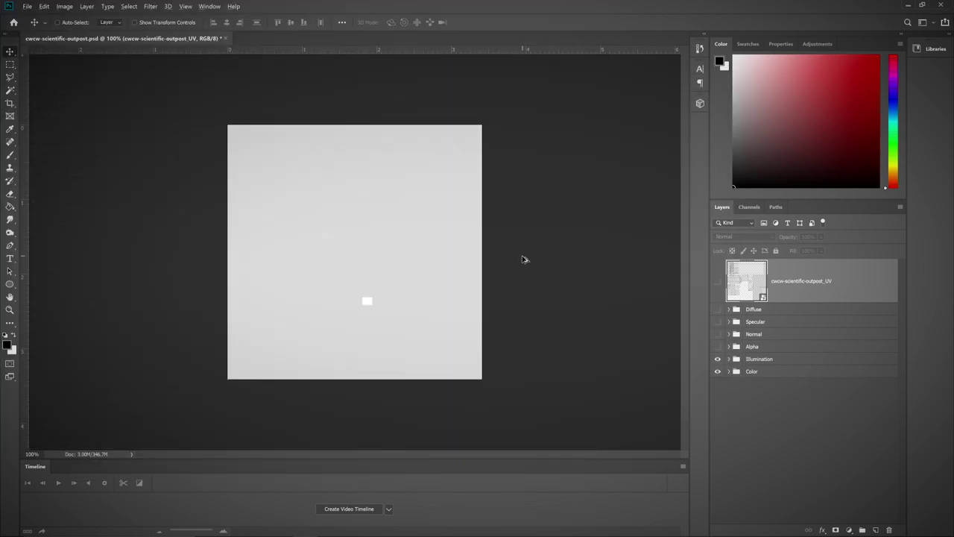
pyautogui.hotkey('ctrl', 'alt', 'shift', 'w')
pyautogui.click(654, 204)
pyautogui.write('100')
pyautogui.click(712, 416)
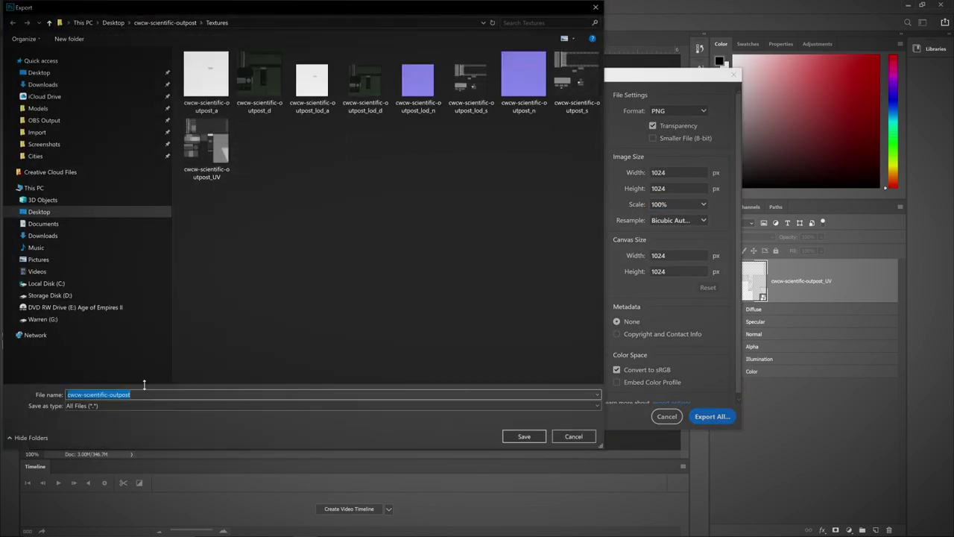
pyautogui.click(141, 396)
pyautogui.write('_i')
pyautogui.press('Return')
# Export the illumination map at 12.5% scale as cwcw-scientific-outpost_lod_i.
pyautogui.hotkey('ctrl', 'alt', 'shift', 'w')
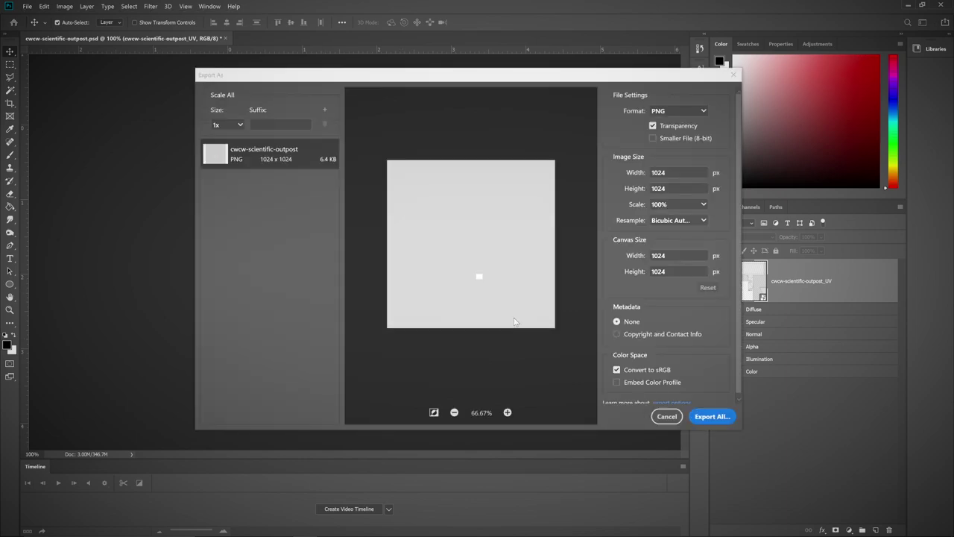
pyautogui.click(647, 207)
pyautogui.write('12.5')
pyautogui.click(704, 420)
pyautogui.click(174, 395)
pyautogui.write('_lod_')
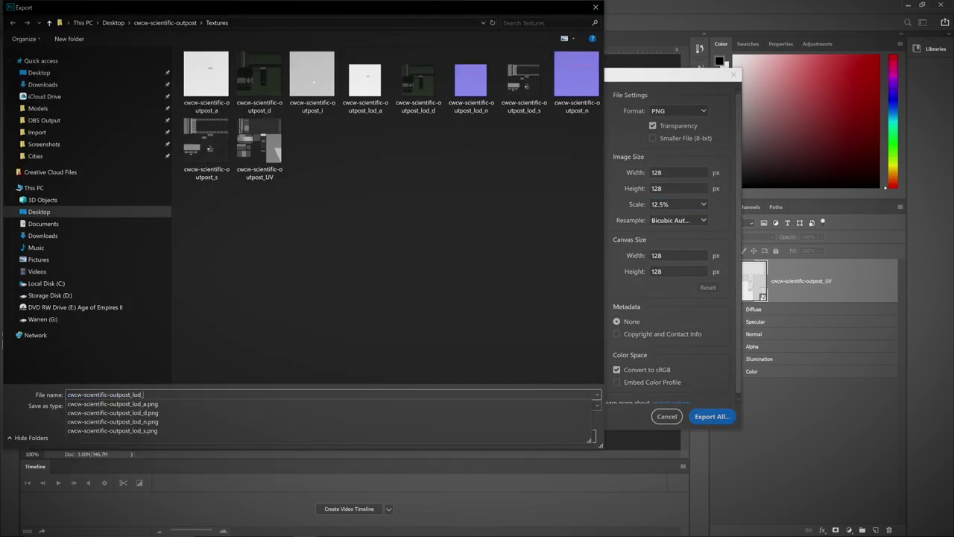
pyautogui.press('Return')
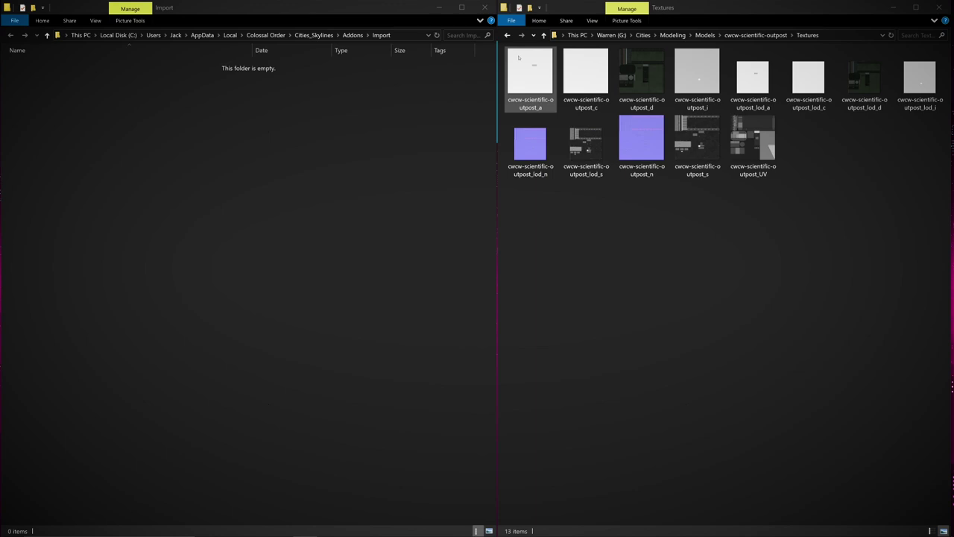
# Copy every scientific outpost texture except cwcw-scientific-outpost_UV from the Textures folder into the Cities_Skylines Import folder.
pyautogui.click(519, 58)
pyautogui.keyDown('shift'); pyautogui.click(699, 148); pyautogui.keyUp('shift')
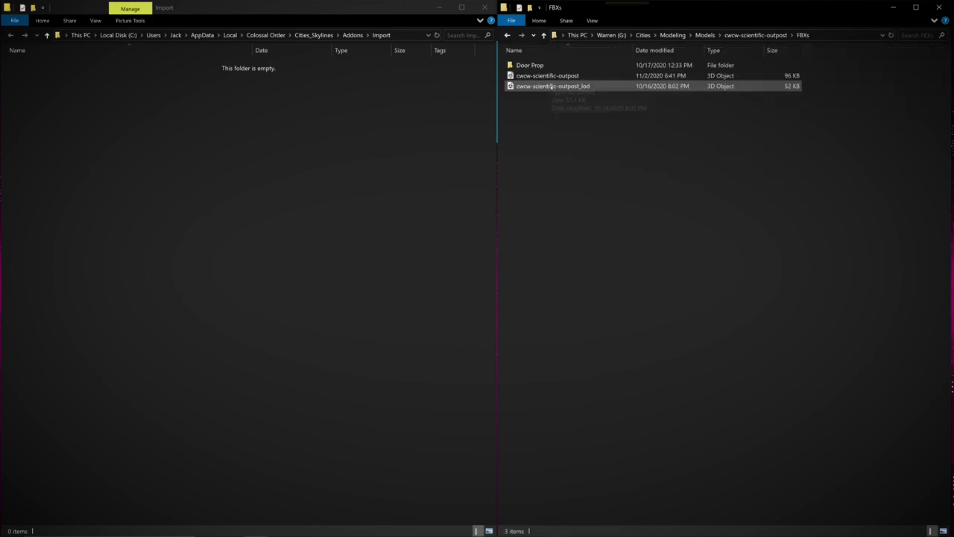
pyautogui.click(559, 75)
pyautogui.keyDown('shift'); pyautogui.click(559, 86); pyautogui.keyUp('shift')
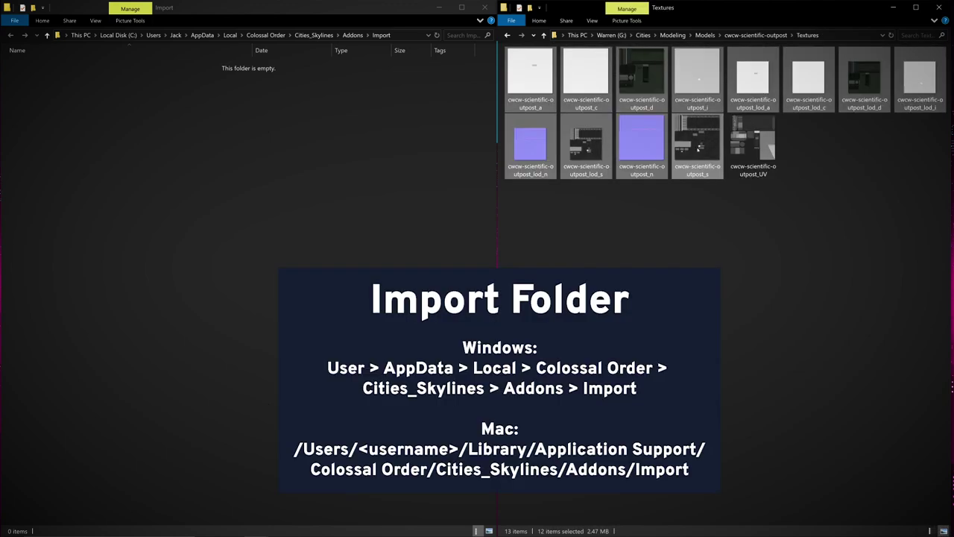
pyautogui.click(239, 211)
pyautogui.hotkey('ctrl', 'v')
pyautogui.click(276, 297)
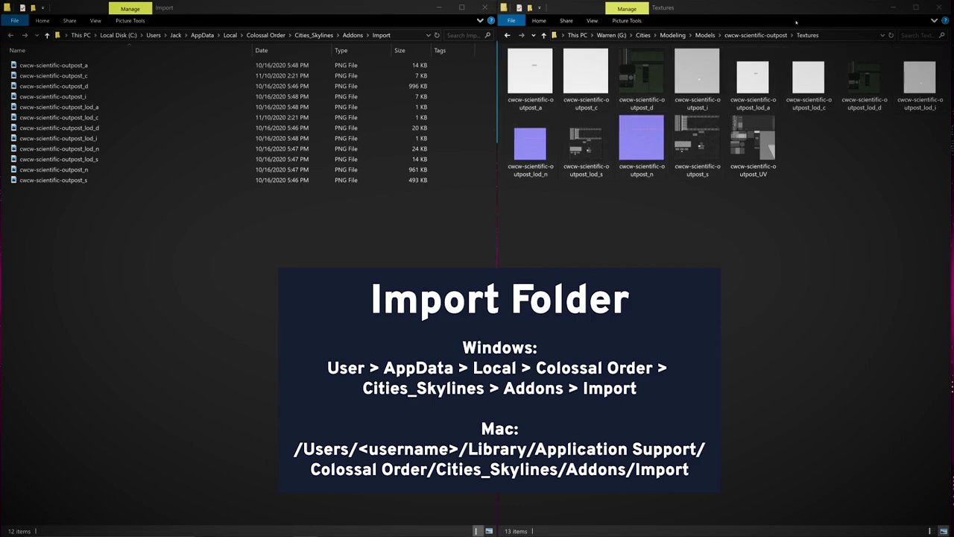
# Copy the cwcw-scientific-outpost and cwcw-scientific-outpost_lod models from the project's FBXs folder into the Import folder.
pyautogui.click(755, 35)
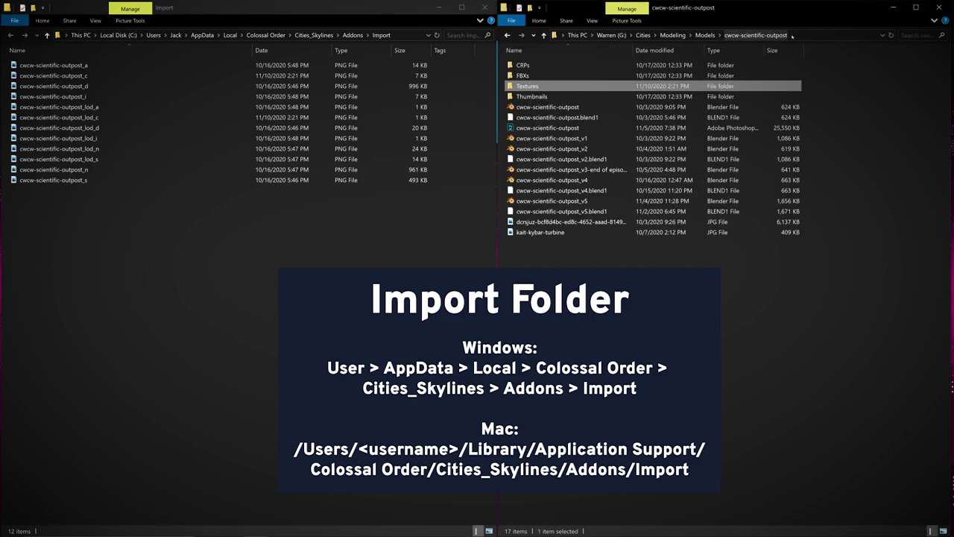
pyautogui.doubleClick(558, 76)
pyautogui.moveTo(597, 74); pyautogui.dragTo(561, 87)
pyautogui.hotkey('ctrl', 'c')
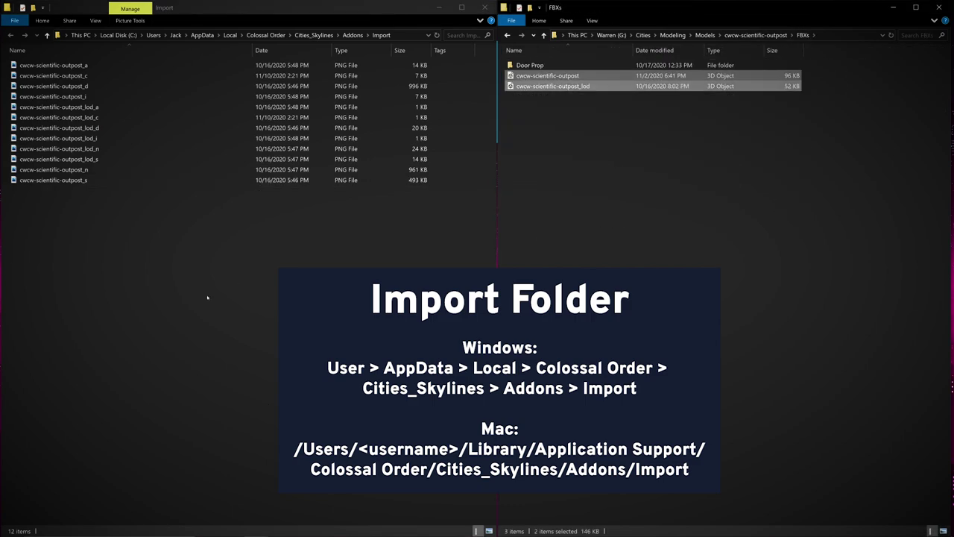
pyautogui.click(231, 302)
pyautogui.hotkey('ctrl', 'v')
pyautogui.click(269, 301)
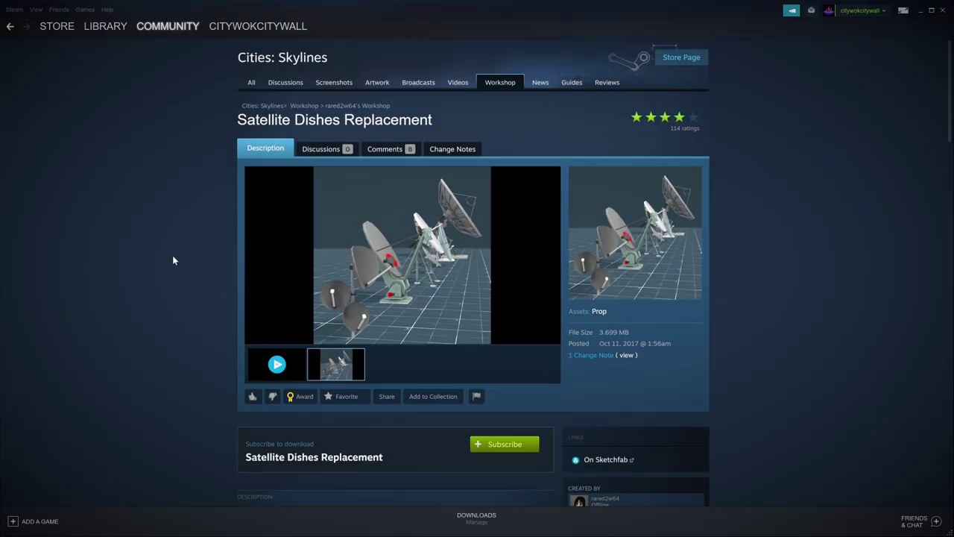
# In Steam, review the Satellite Dishes Replacement description on the Cities: Skylines Workshop and subscribe to the item.
pyautogui.scroll(-15, 173, 256)
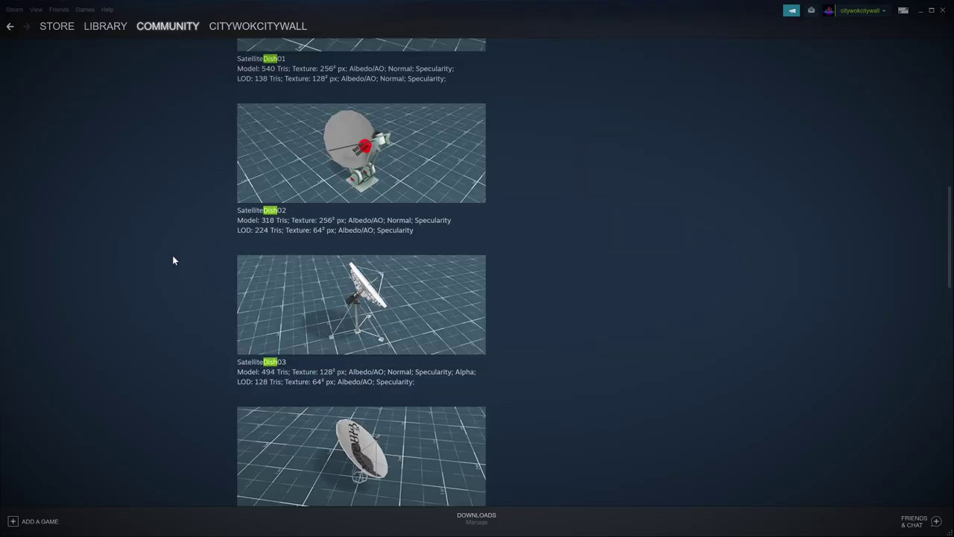
pyautogui.scroll(-10, 173, 260)
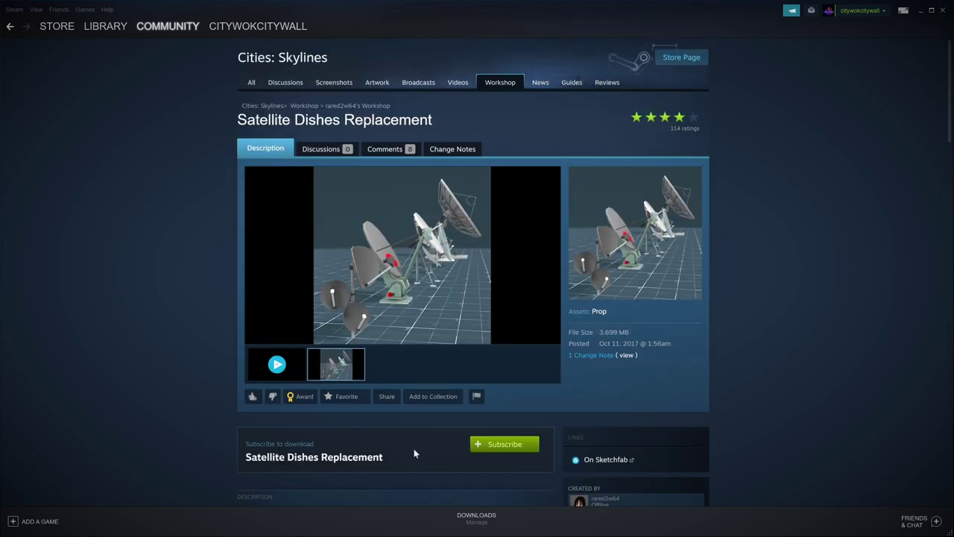
pyautogui.click(505, 447)
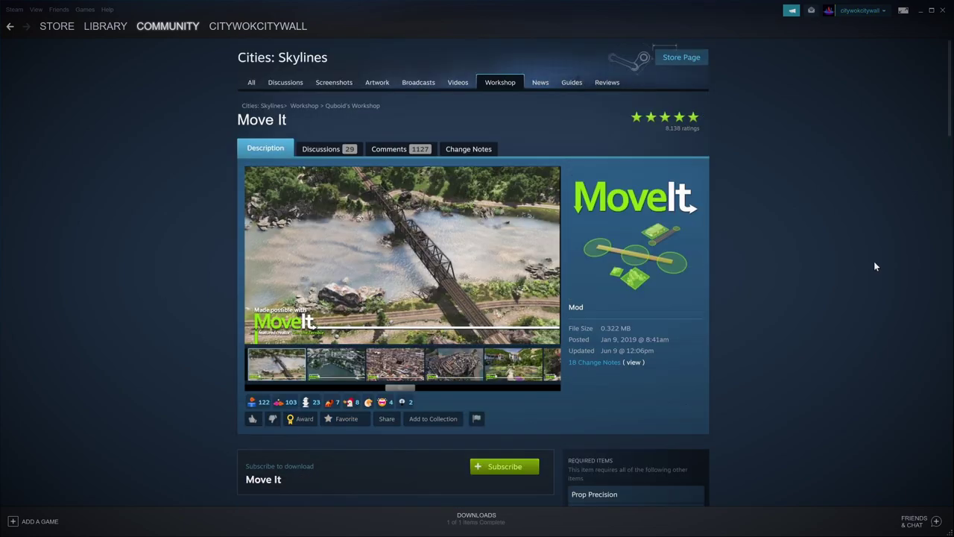
# Subscribe to the Move It mod on the Workshop, continuing past its list of additional required items.
pyautogui.scroll(-2, 931, 211)
pyautogui.scroll(1, 947, 152)
pyautogui.scroll(1, 948, 152)
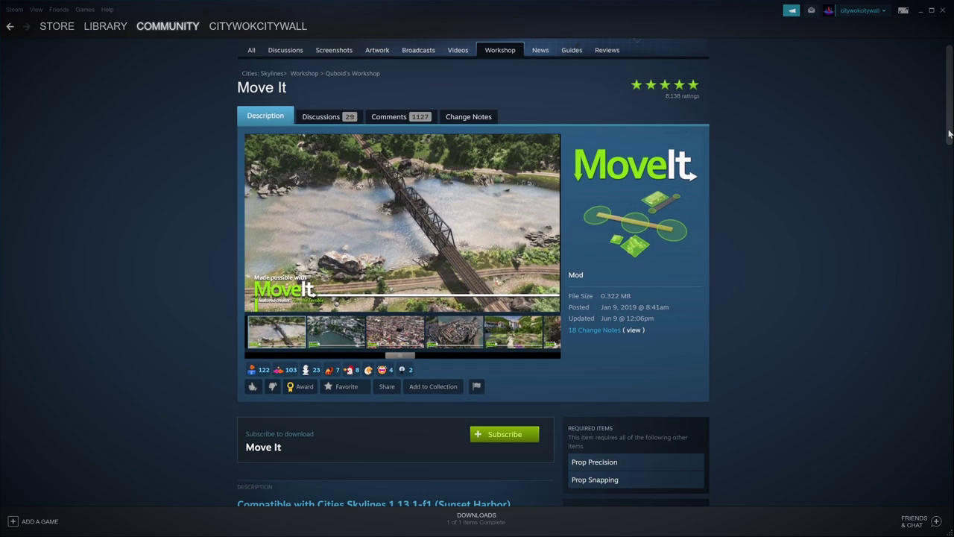
pyautogui.click(505, 434)
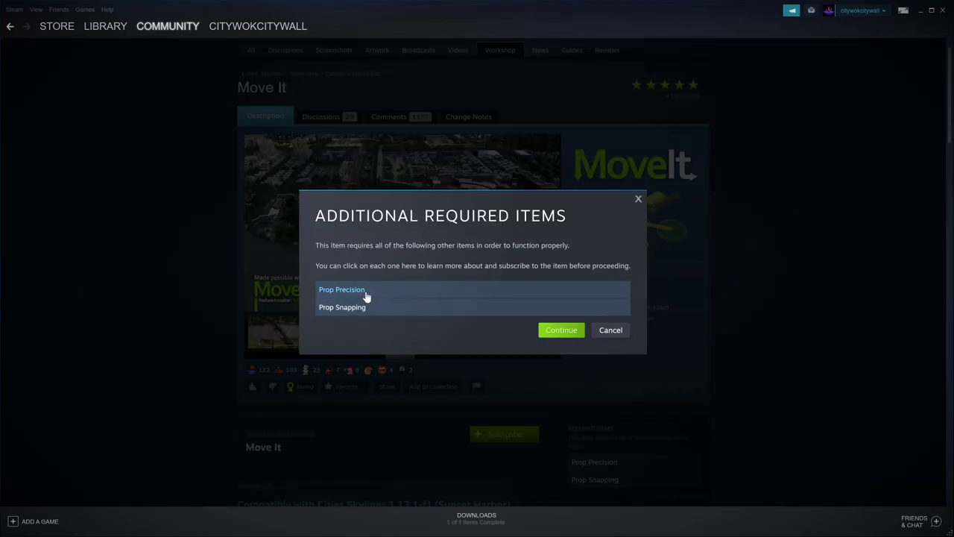
pyautogui.click(572, 331)
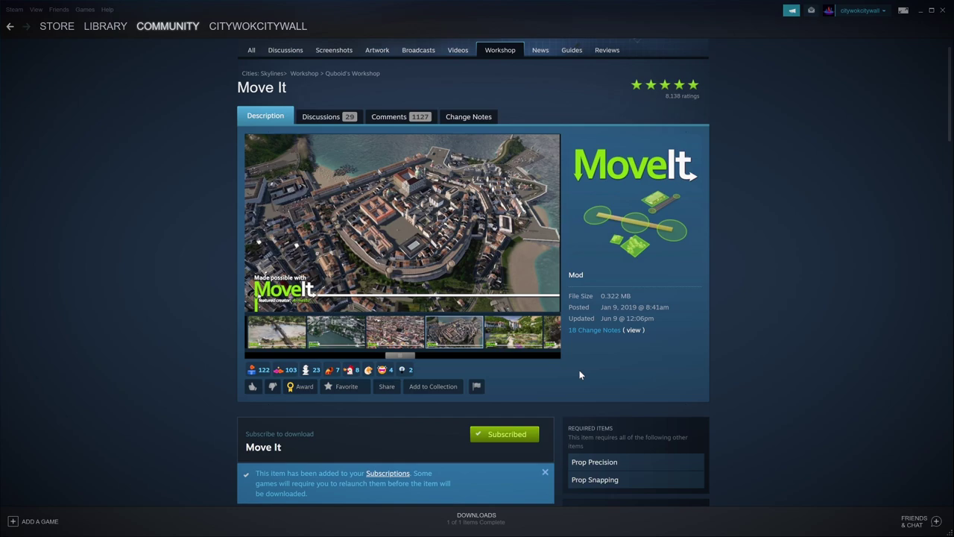
# Subscribe to Move It's two required mods, Prop Precision and Prop Snapping.
pyautogui.click(594, 462)
pyautogui.click(504, 420)
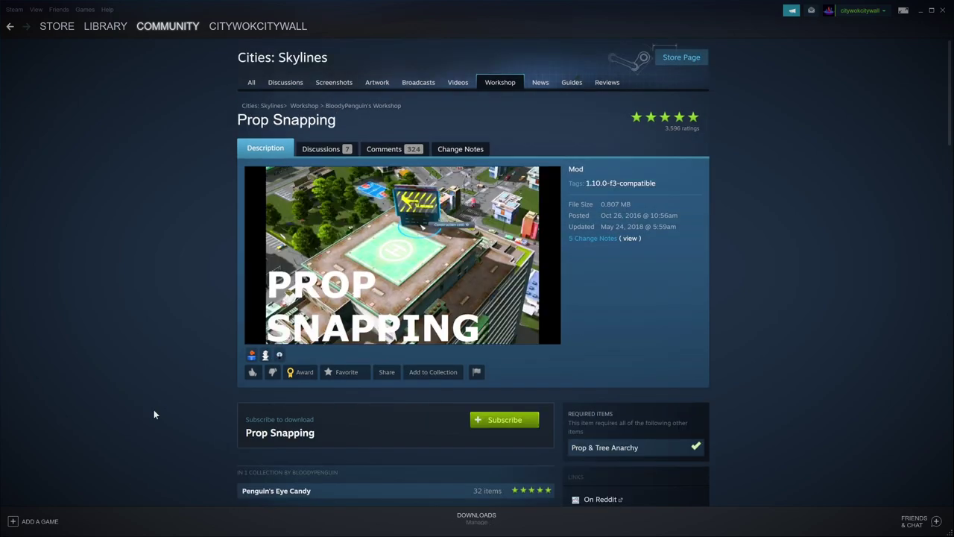
pyautogui.click(500, 422)
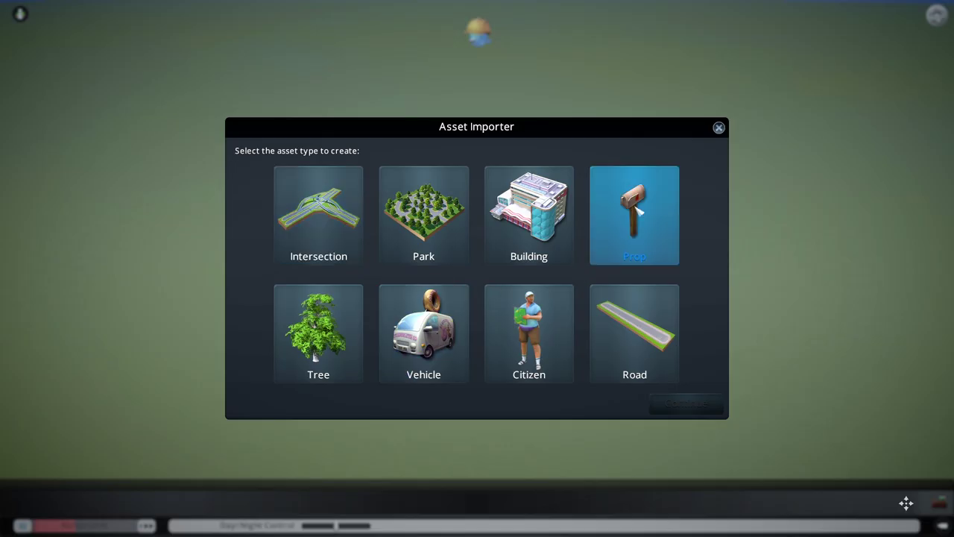
# In the Cities: Skylines Asset Importer, create a building from the Small Playground template and import cwcw-scientific-outpost.fbx at scale 100.
pyautogui.click(555, 239)
pyautogui.click(686, 403)
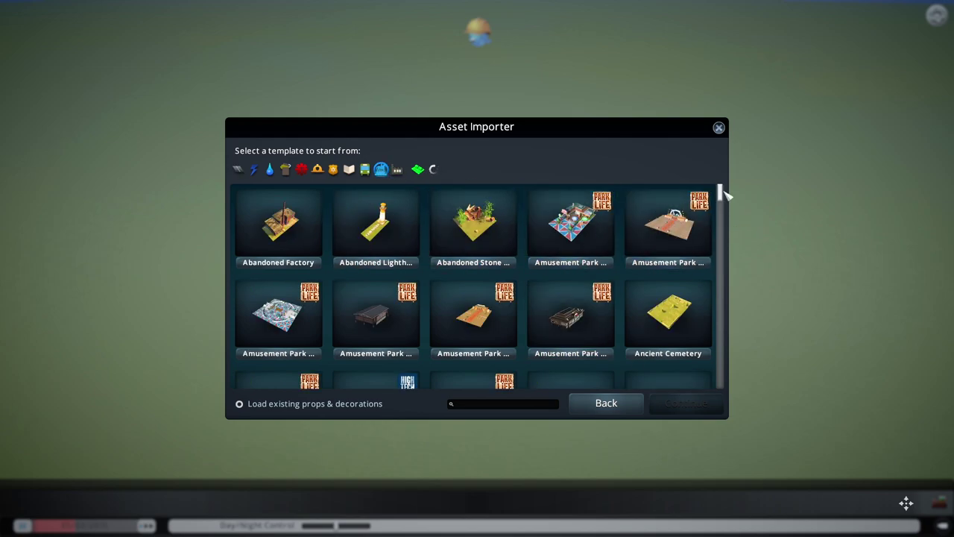
pyautogui.moveTo(719, 190); pyautogui.dragTo(731, 362)
pyautogui.click(390, 222)
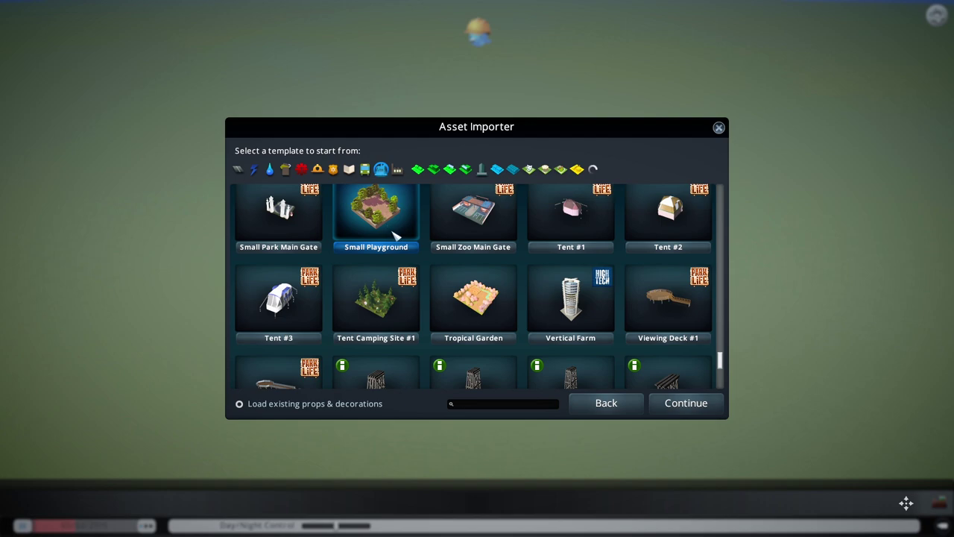
pyautogui.click(665, 406)
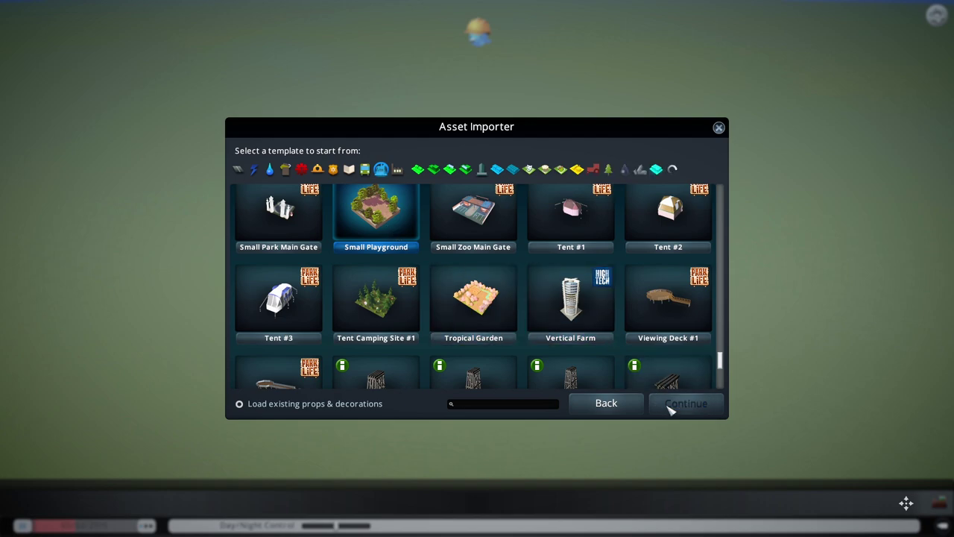
pyautogui.click(350, 177)
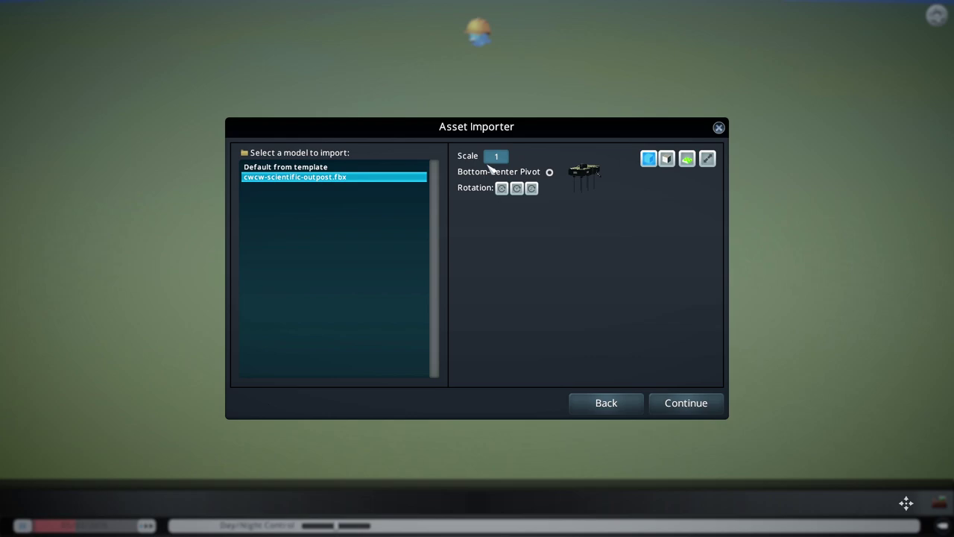
pyautogui.write('100')
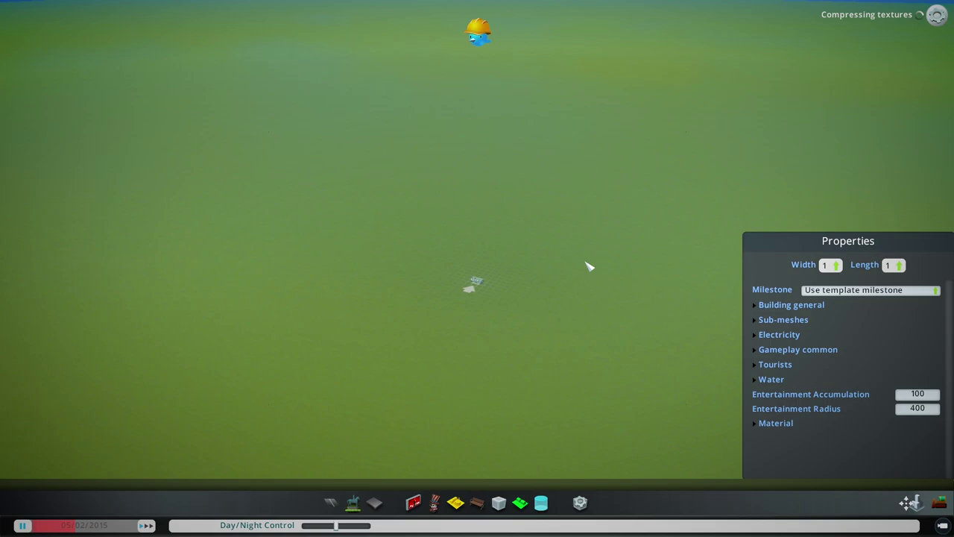
# Examine the imported outpost and its LOD from close up, several sides and far away, slightly shifting the day/night lighting.
pyautogui.scroll(5, 553, 291)
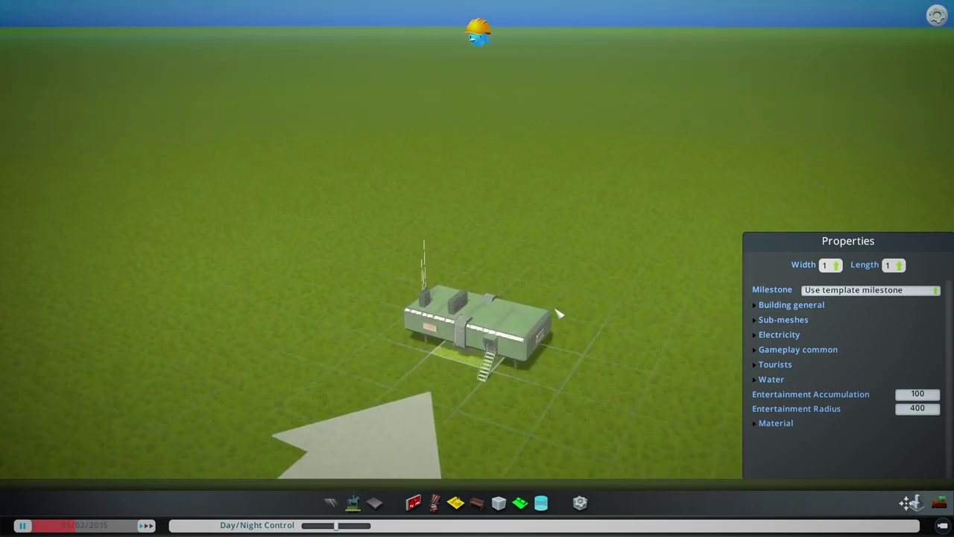
pyautogui.scroll(5, 559, 314)
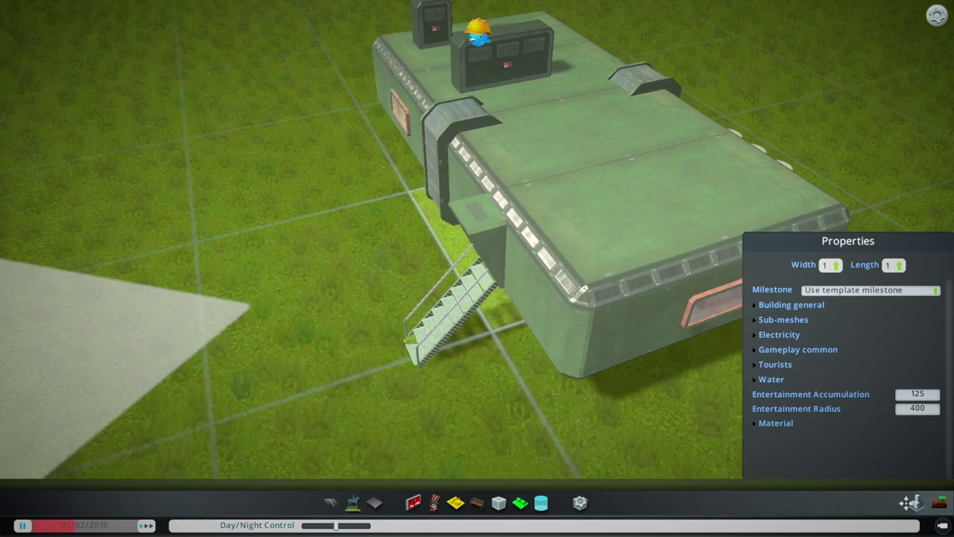
pyautogui.moveTo(563, 329); pyautogui.dragTo(728, 307, button='middle')
pyautogui.moveTo(336, 526)
pyautogui.mouseDown()
pyautogui.moveTo(304, 527)
pyautogui.moveTo(345, 530)
pyautogui.mouseUp()
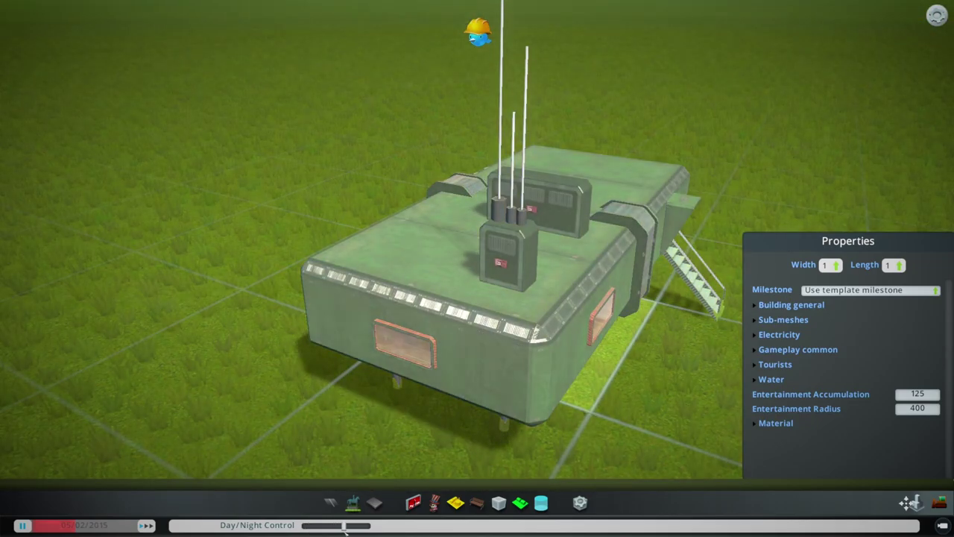
pyautogui.moveTo(186, 320); pyautogui.dragTo(228, 313, button='middle')
pyautogui.scroll(-8, 228, 313)
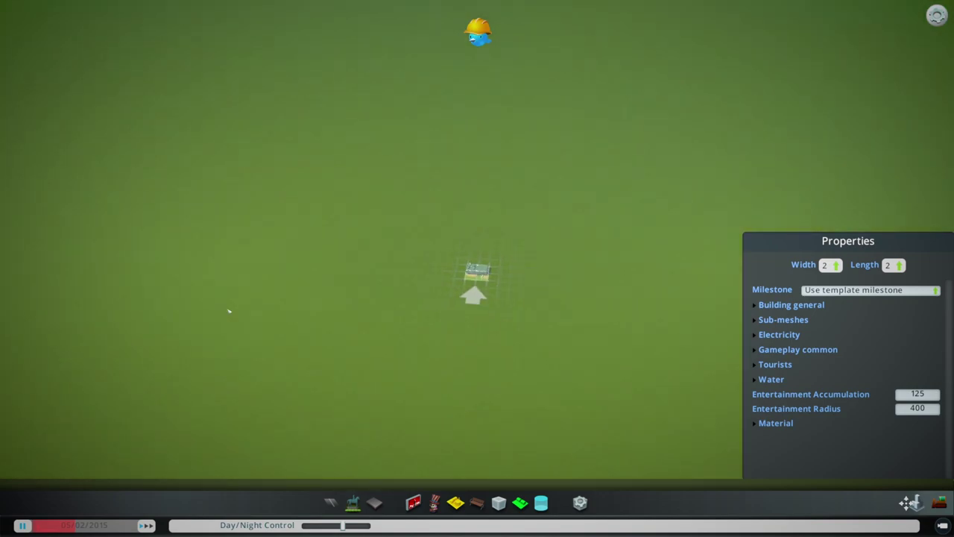
pyautogui.scroll(5, 227, 312)
pyautogui.scroll(-5, 228, 313)
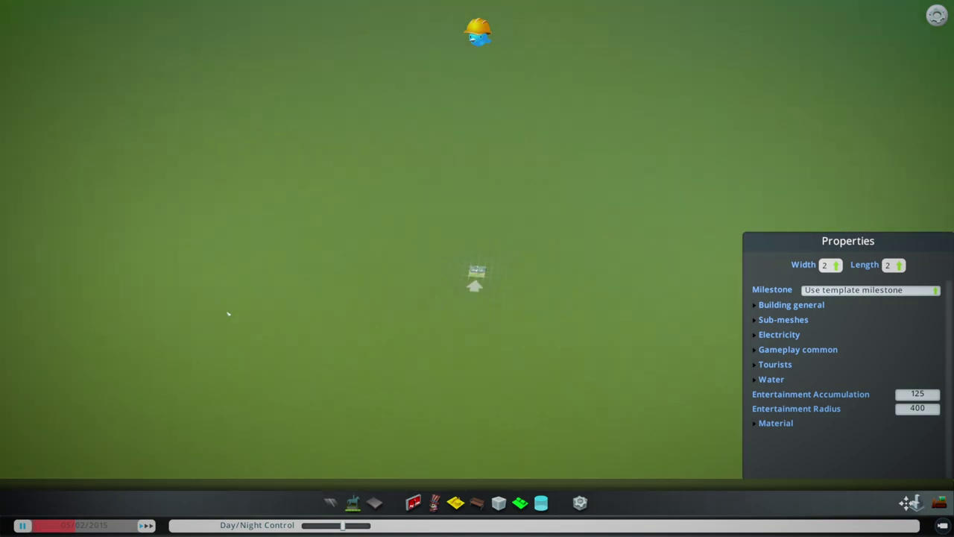
pyautogui.scroll(10, 224, 317)
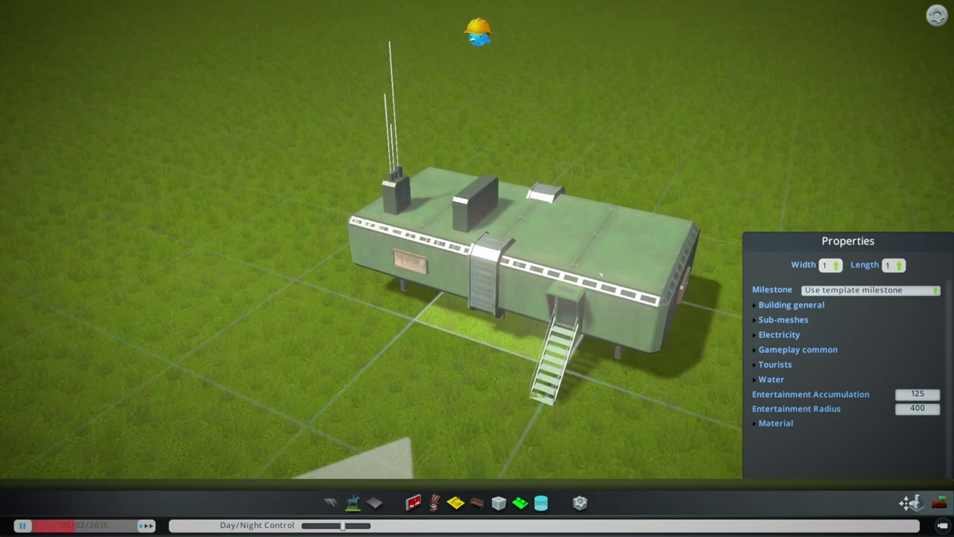
# Set the outpost's lot width and length to 2 cells each.
pyautogui.click(831, 265)
pyautogui.click(832, 239)
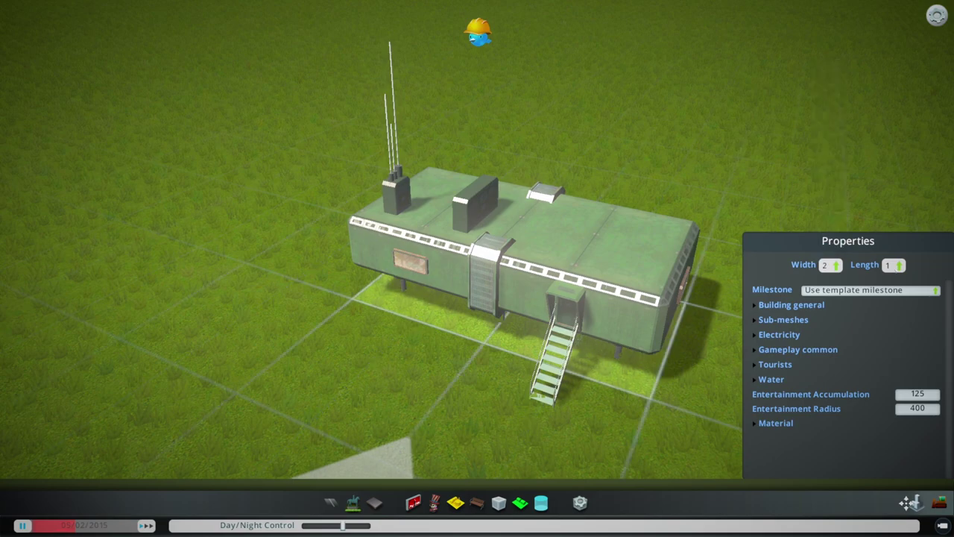
pyautogui.click(894, 264)
pyautogui.click(895, 239)
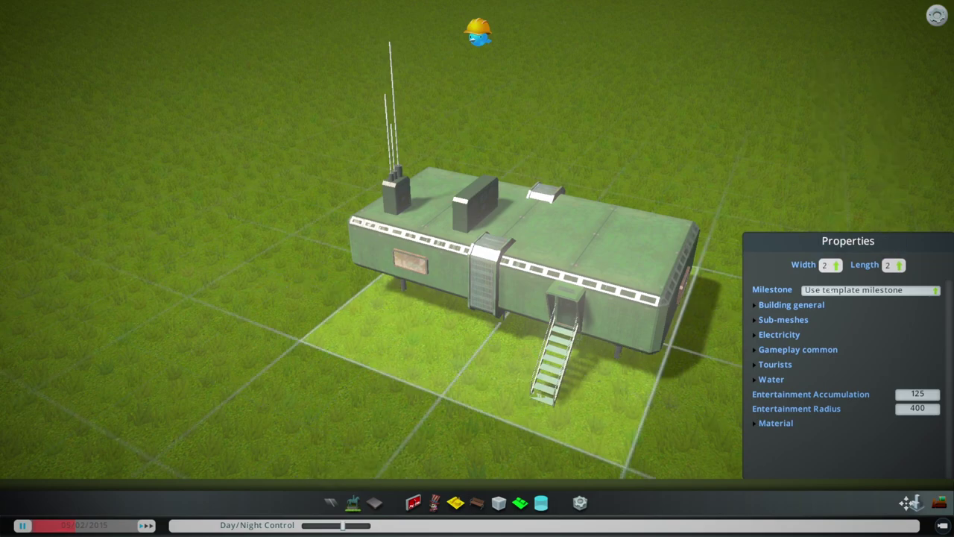
# Review the outpost's Building general options and set its Floor Count material property to 2.
pyautogui.click(791, 304)
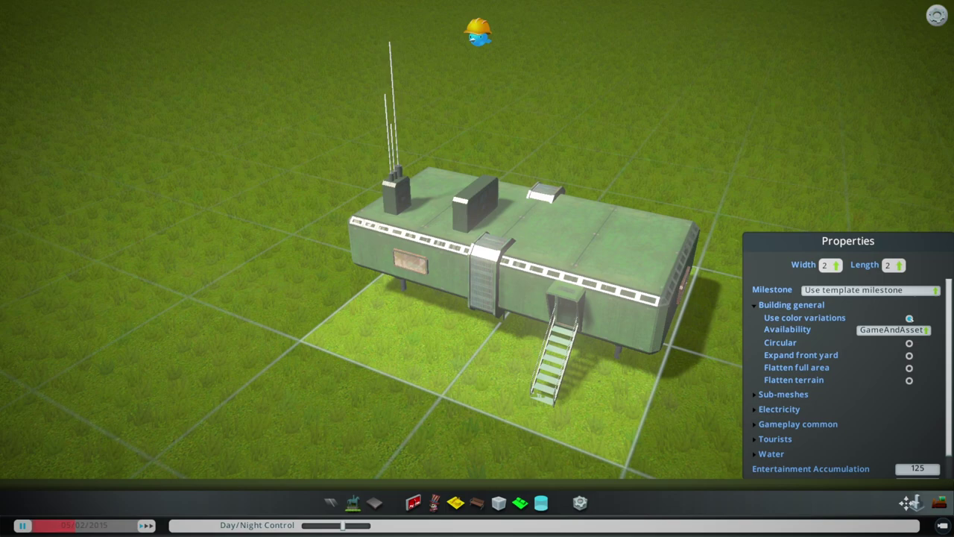
pyautogui.click(788, 306)
pyautogui.click(776, 422)
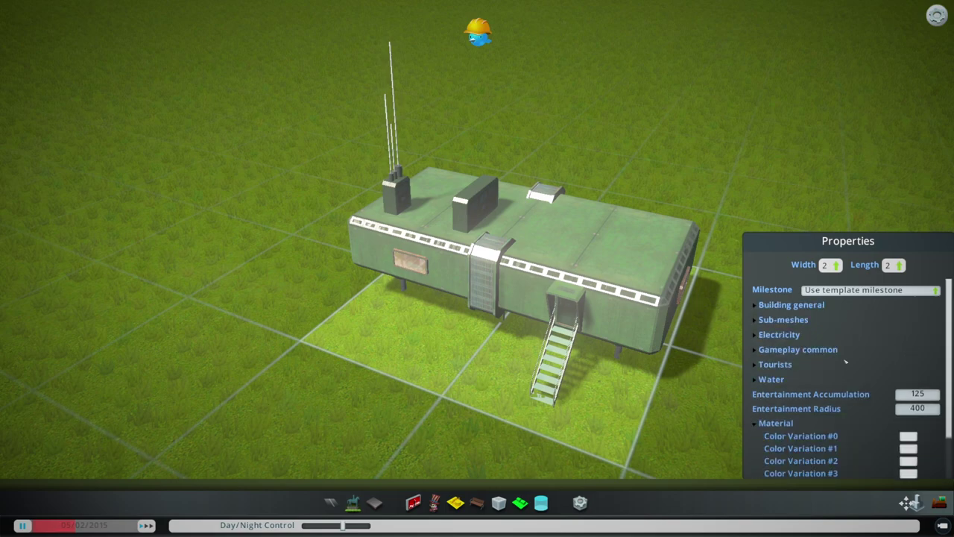
pyautogui.scroll(-2, 846, 363)
pyautogui.scroll(2, 704, 365)
pyautogui.moveTo(704, 364); pyautogui.dragTo(835, 387, button='middle')
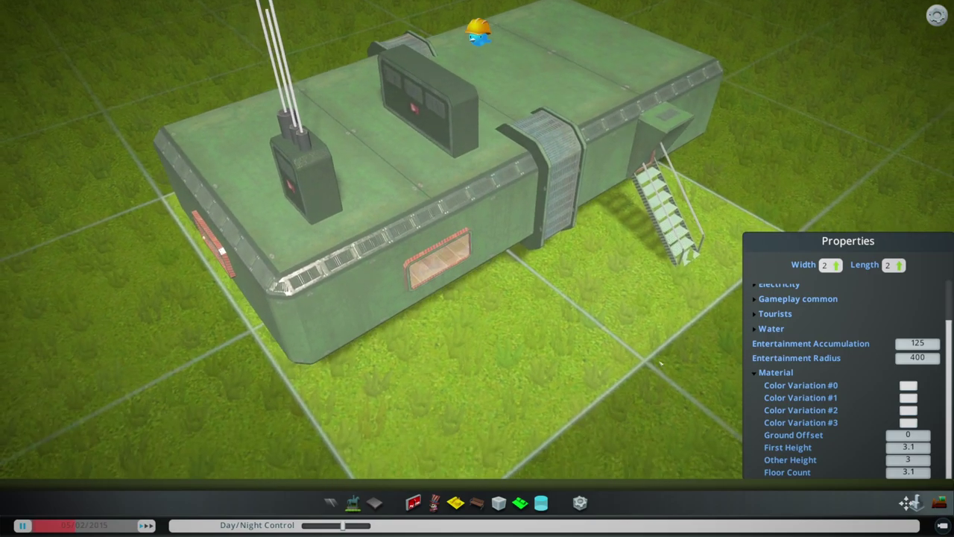
pyautogui.click(914, 471)
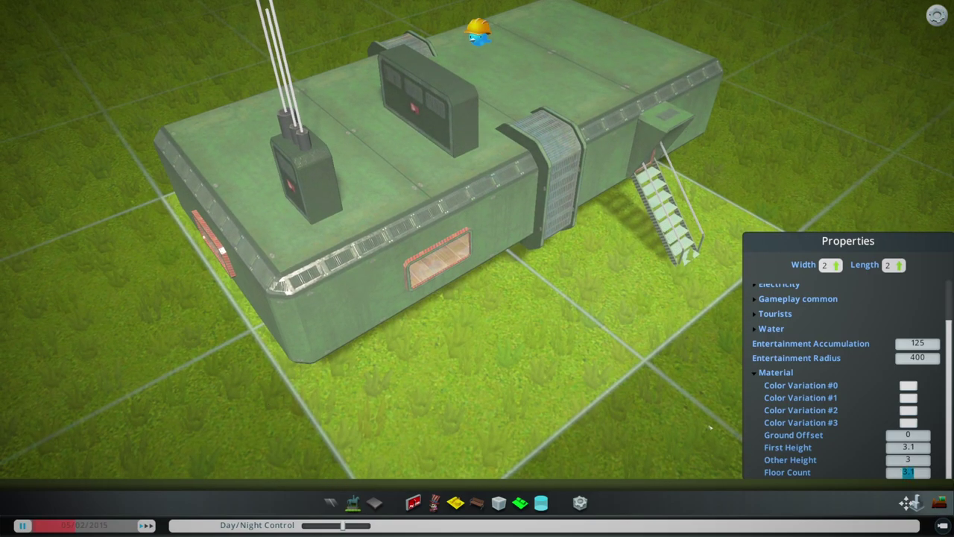
pyautogui.write('2')
# Place a cluster of small satellite dishes near the roof's front corner and a tripod-mounted dish behind the antennas.
pyautogui.scroll(-3, 582, 373)
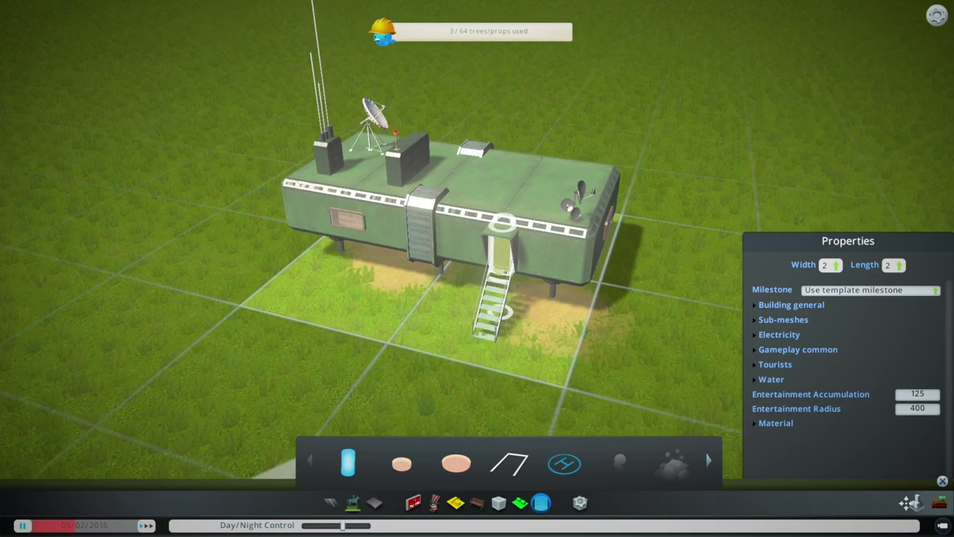
pyautogui.moveTo(483, 341); pyautogui.dragTo(425, 342, button='middle')
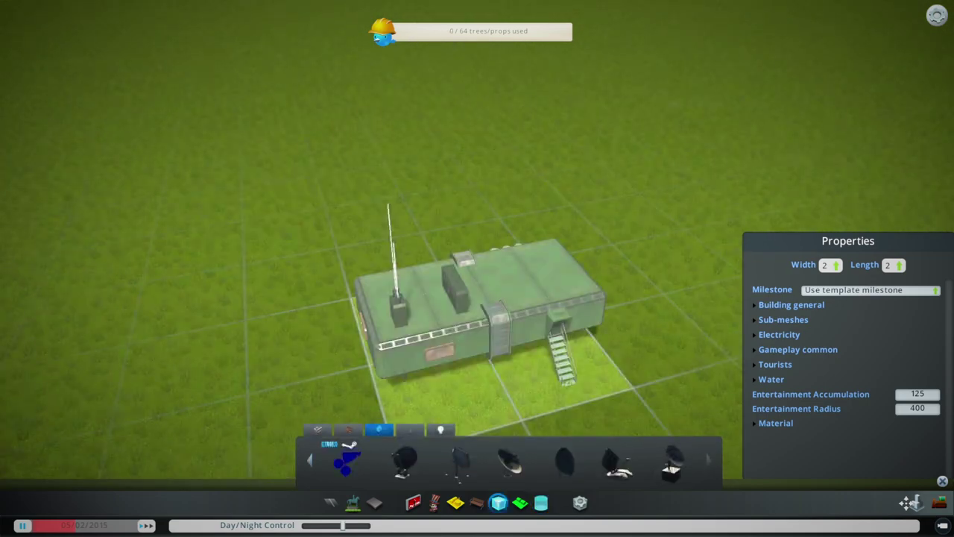
pyautogui.press('d')
pyautogui.scroll(3, 460, 269)
pyautogui.press('m')
pyautogui.click(458, 270)
pyautogui.click(460, 463)
pyautogui.press('a')
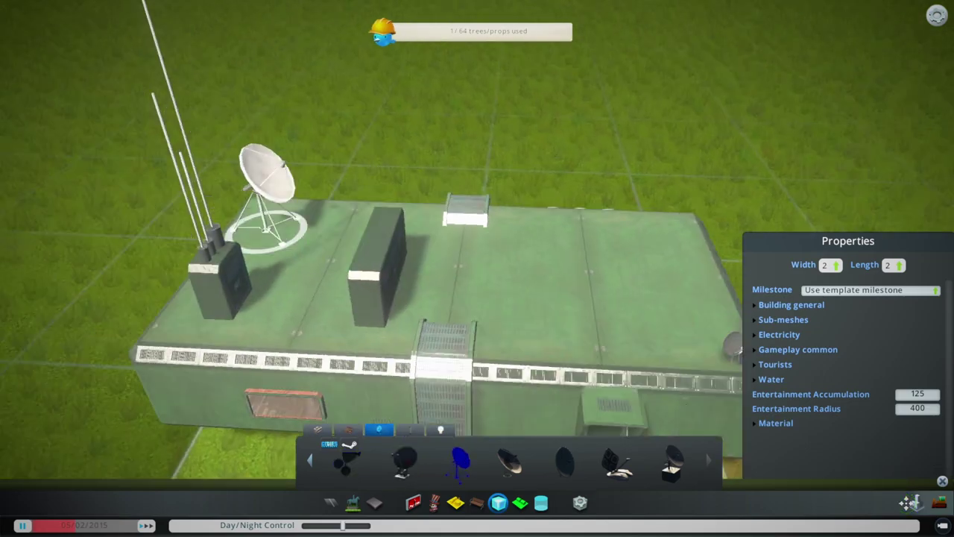
pyautogui.click(268, 233)
# Add a red warning light prop on top of the outpost's rooftop equipment box.
pyautogui.moveTo(268, 233); pyautogui.dragTo(209, 232, button='middle')
pyautogui.scroll(-3, 268, 232)
pyautogui.click(441, 430)
pyautogui.click(673, 464)
pyautogui.click(907, 503)
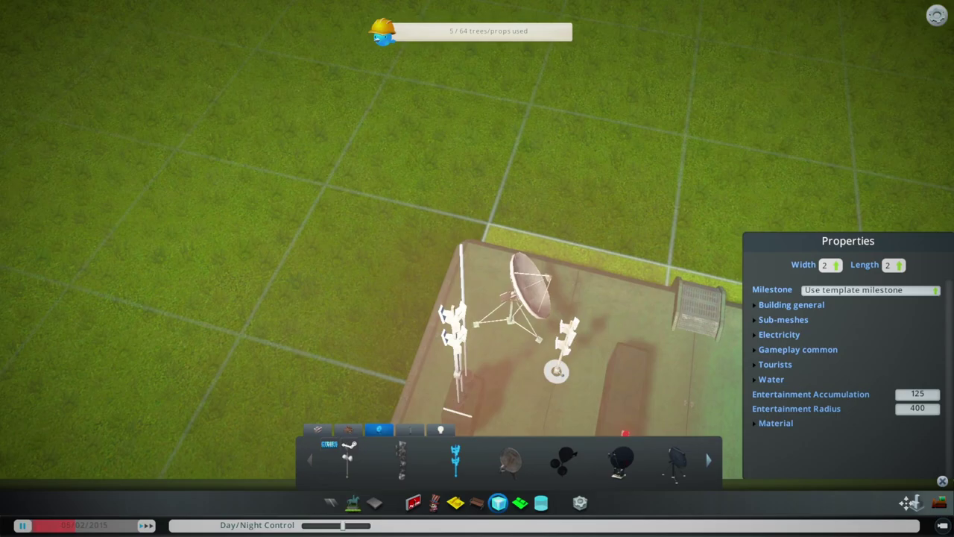
# Save the decorated outpost as a new asset, and enter the Editors section from the main menu.
pyautogui.click(908, 503)
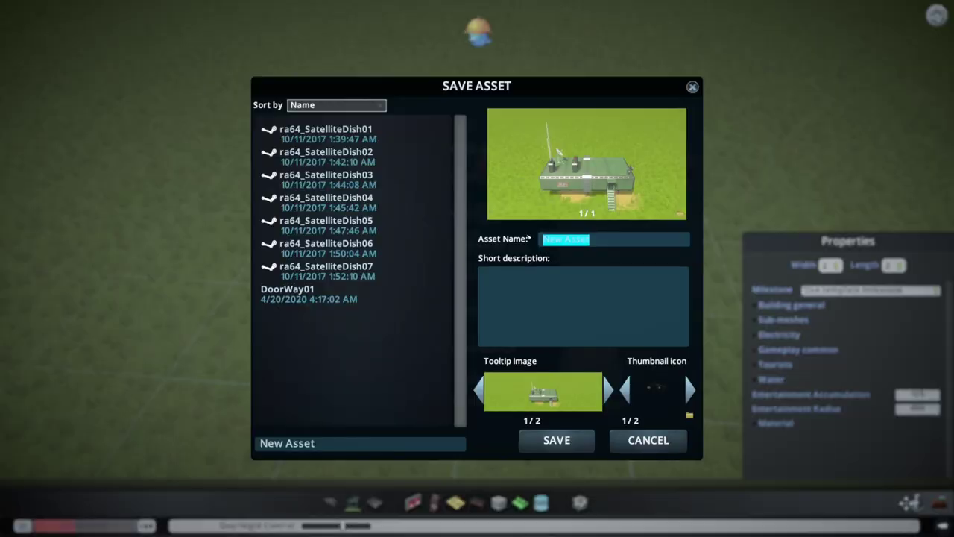
pyautogui.click(577, 448)
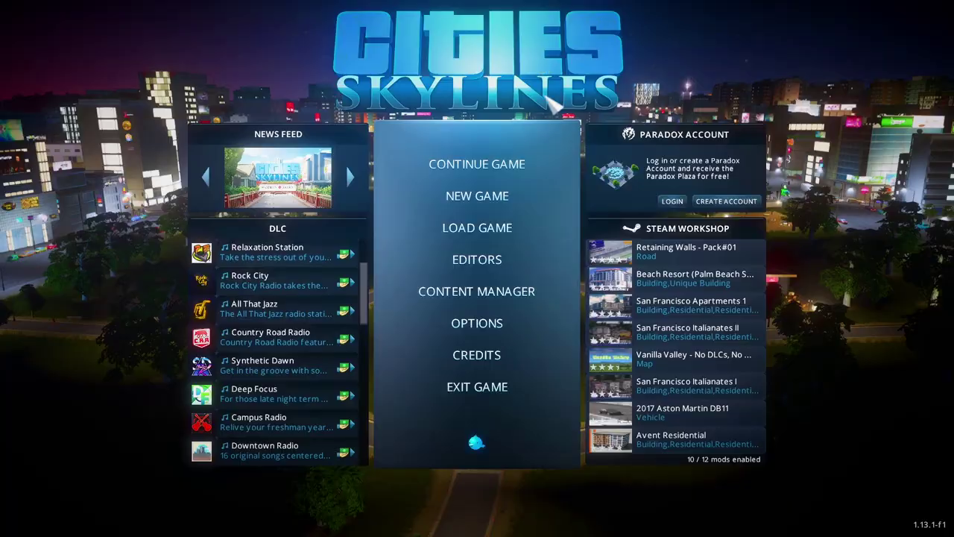
pyautogui.click(484, 260)
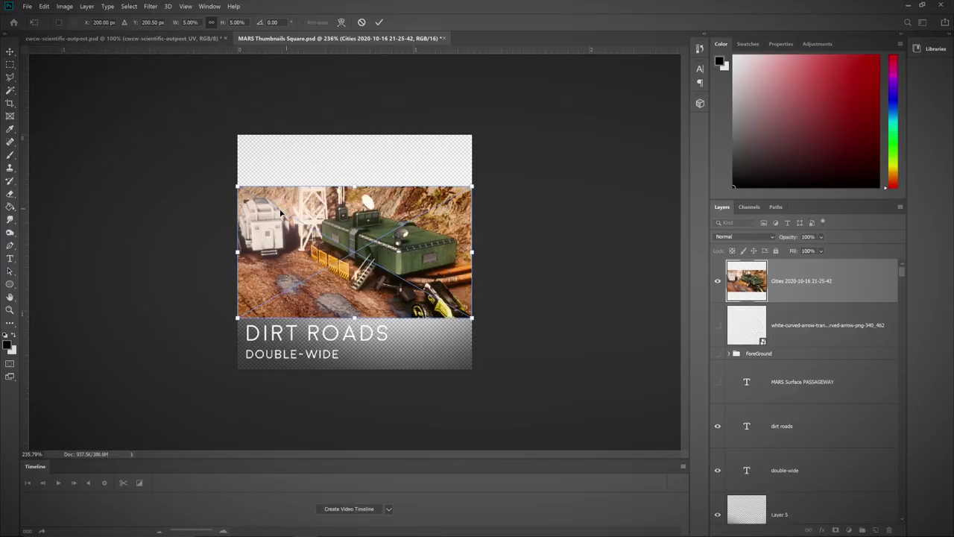
# In Photoshop, enlarge and reposition the placed outpost screenshot to fill the square canvas, and move its layer below Layer 5.
pyautogui.moveTo(237, 185); pyautogui.dragTo(149, 123)
pyautogui.moveTo(472, 317); pyautogui.dragTo(521, 381)
pyautogui.moveTo(143, 355); pyautogui.dragTo(111, 370)
pyautogui.moveTo(833, 302); pyautogui.dragTo(833, 440)
pyautogui.keyDown('alt'); pyautogui.scroll(-3, 341, 313); pyautogui.keyUp('alt')
# Replace the "DIRT ROADS" title with "SCIENTIFIC", and hide that text layer together with the double-wide layer.
pyautogui.doubleClick(339, 303)
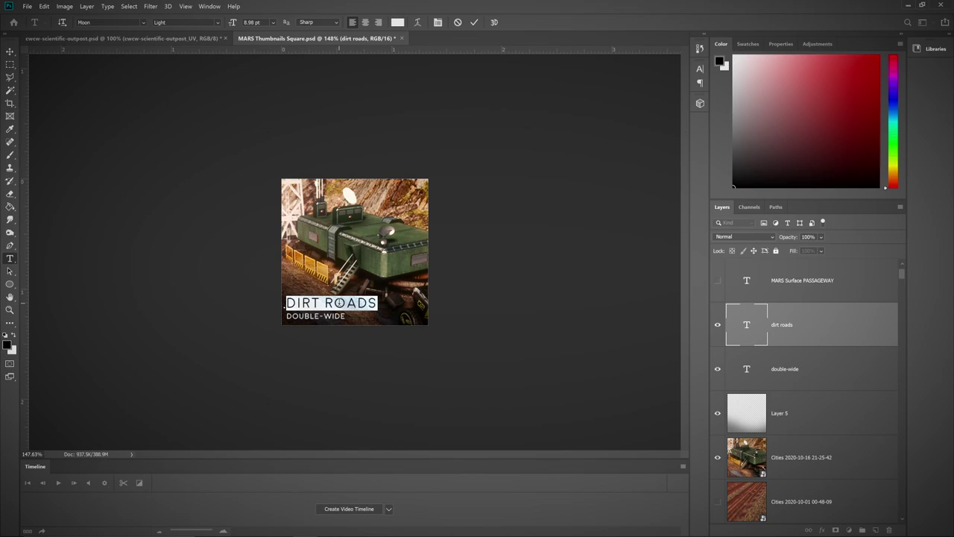
pyautogui.write('SCIENTIFIC')
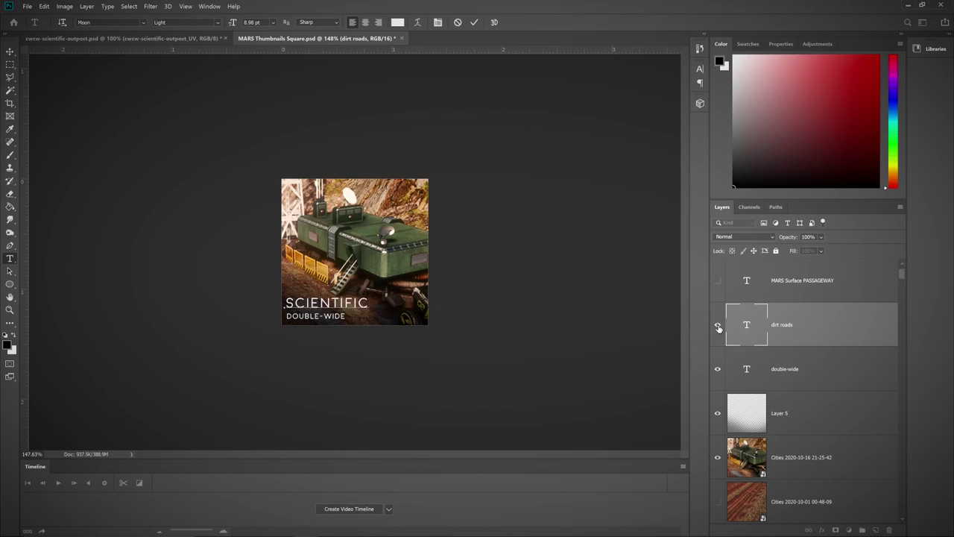
pyautogui.moveTo(718, 325); pyautogui.dragTo(718, 369)
# Show the MARS Surface PASSAGEWAY text layer and replace its text with "Scientific Outpost" on two lines.
pyautogui.click(779, 290)
pyautogui.click(718, 281)
pyautogui.doubleClick(351, 293)
pyautogui.write('Scientific')
pyautogui.press('Return')
pyautogui.write('Outpost')
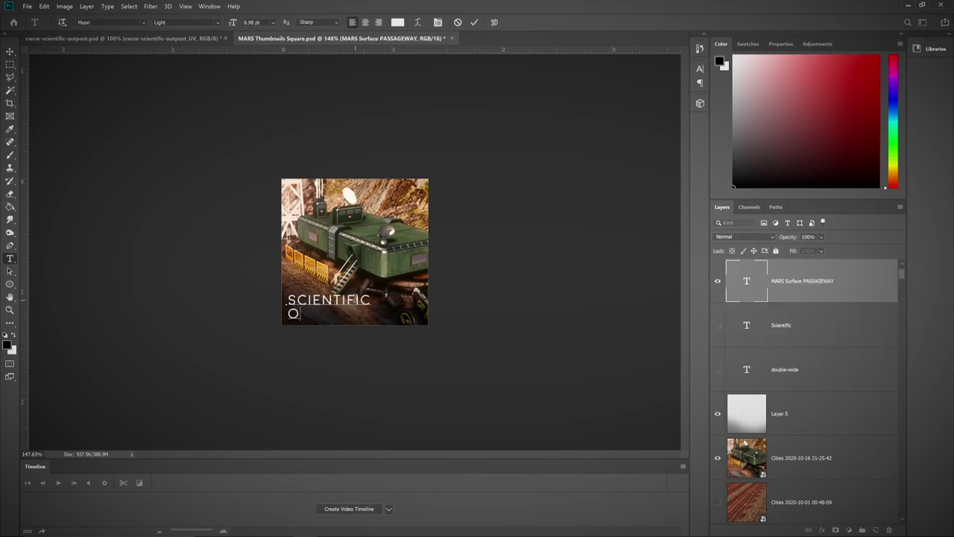
pyautogui.hotkey('ctrl', 'Return')
pyautogui.keyDown('alt'); pyautogui.scroll(-2, 311, 254); pyautogui.keyUp('alt')
pyautogui.keyDown('alt'); pyautogui.scroll(2, 234, 272); pyautogui.keyUp('alt')
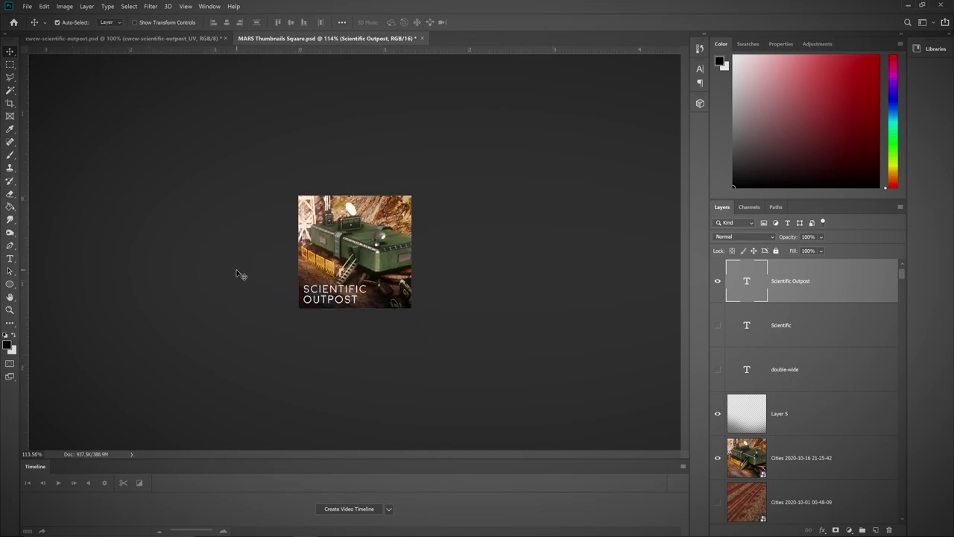
# Export the thumbnail as a 400 x 400 PNG named cwcw-scientific-outpost_Thumb-Square1 in the Thumbnails folder.
pyautogui.hotkey('ctrl', 'alt', 'shift', 'w')
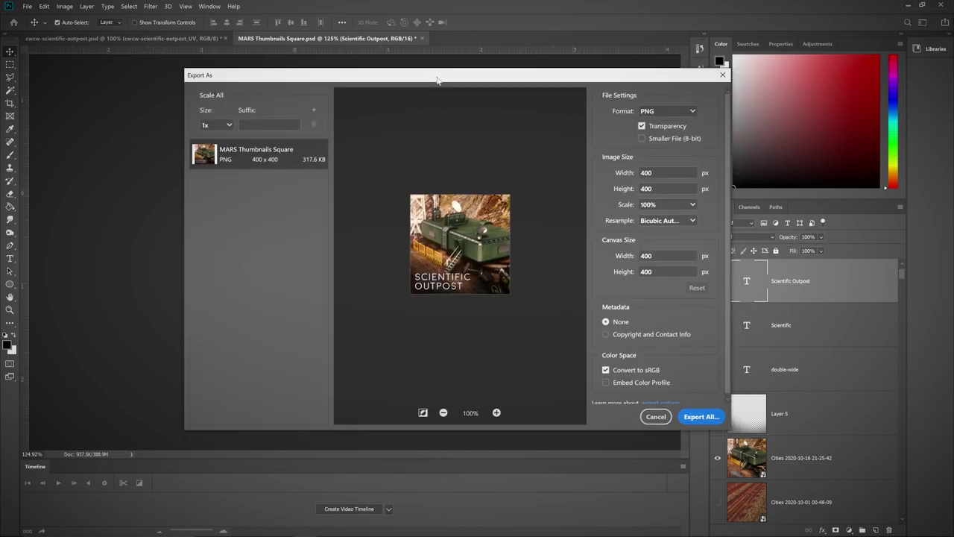
pyautogui.click(679, 412)
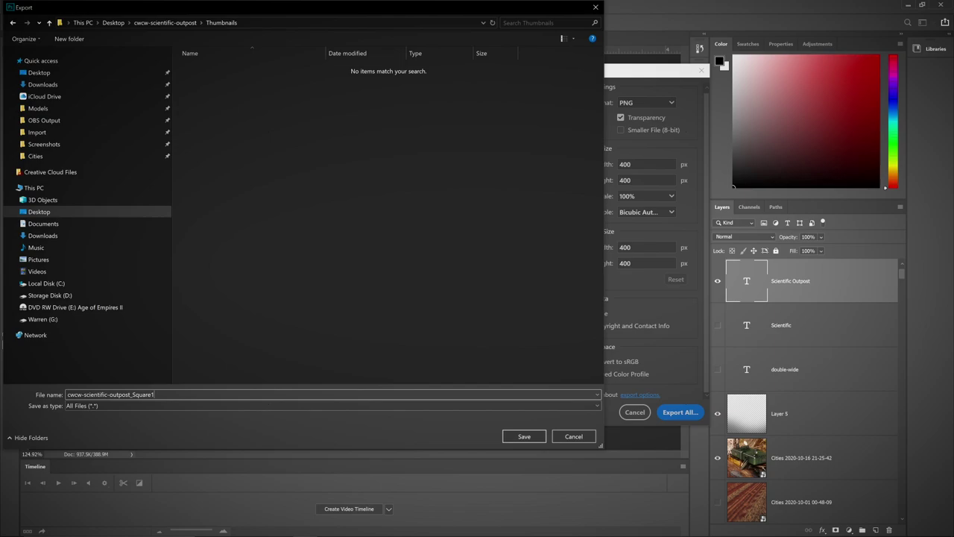
pyautogui.write('Thumb-')
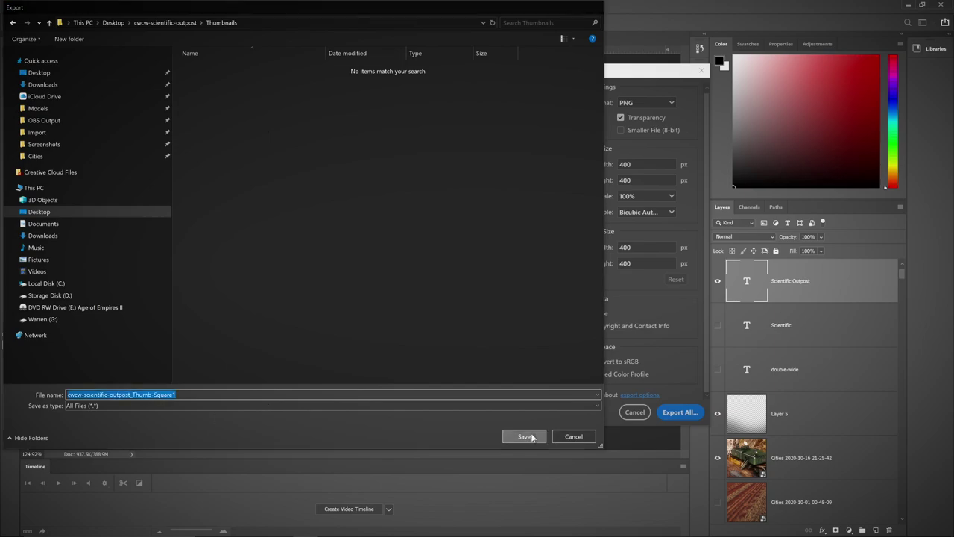
pyautogui.click(524, 436)
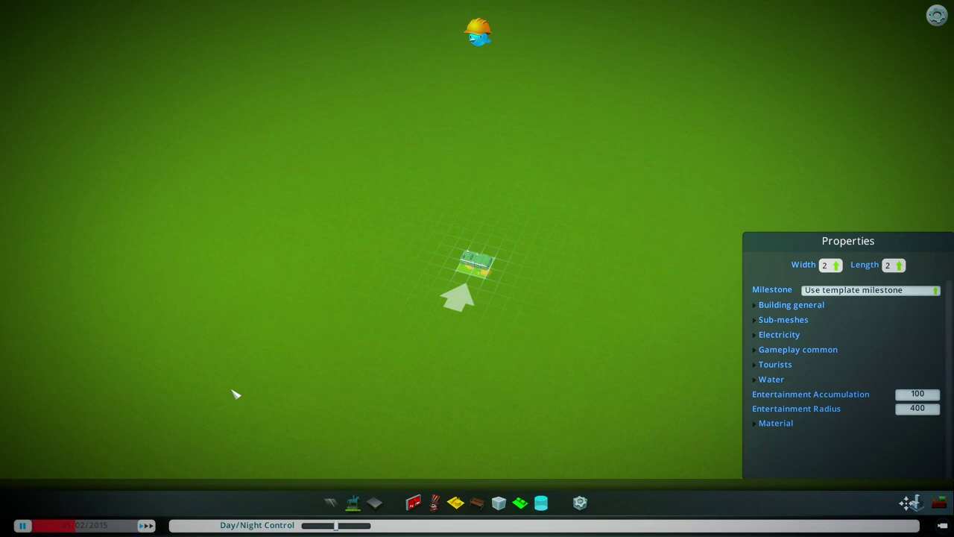
# Switch to Cities: Skylines and bring up the Save Asset dialog for the loaded outpost.
pyautogui.scroll(5, 276, 386)
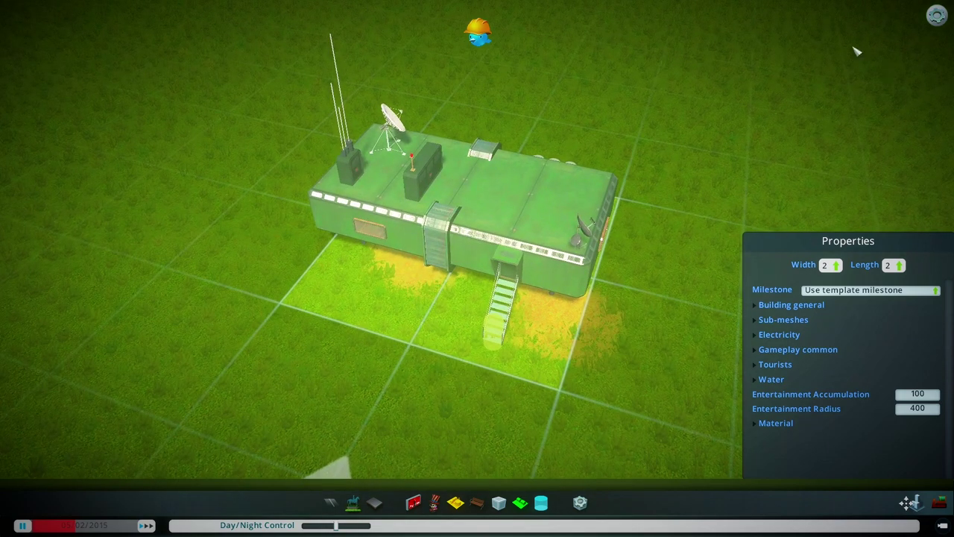
pyautogui.click(937, 15)
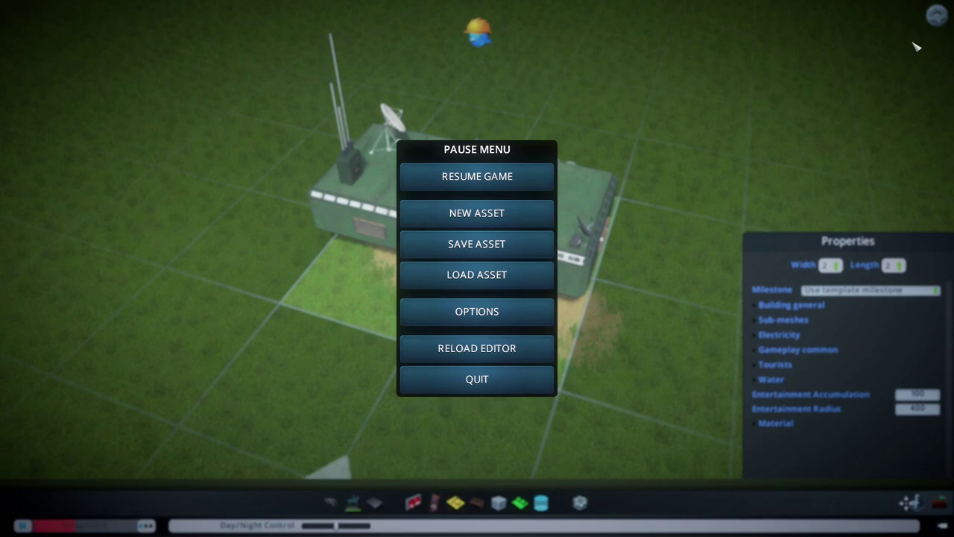
pyautogui.click(548, 244)
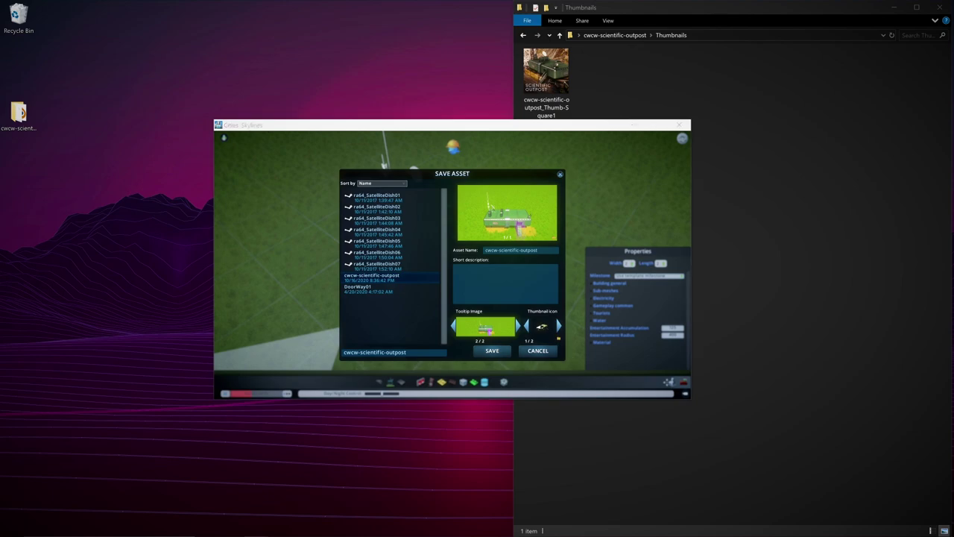
# In File Explorer, copy cwcw-scientific-outpost_Thumb-Square1 from the Thumbnails folder into the asset's temporary image folder.
pyautogui.moveTo(243, 55); pyautogui.dragTo(177, 24)
pyautogui.click(555, 92)
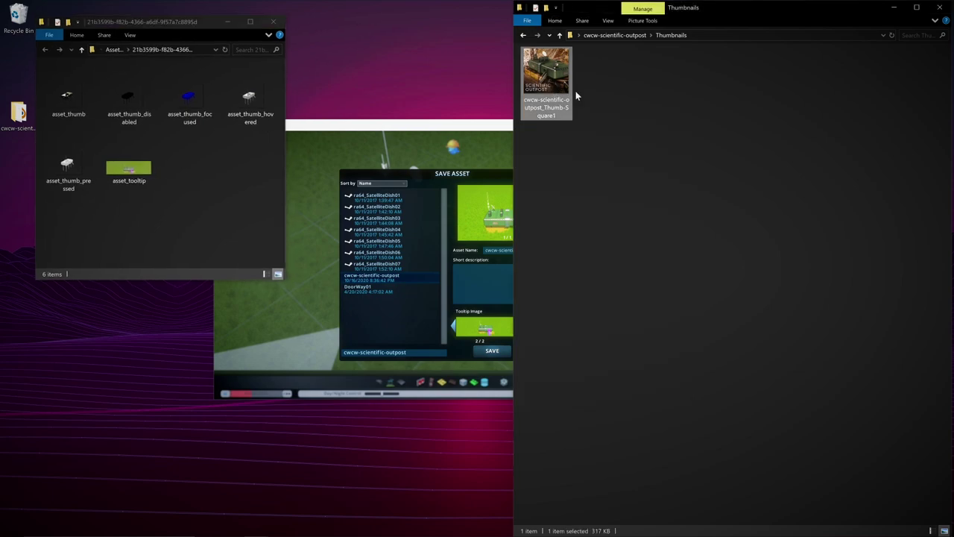
pyautogui.click(210, 183)
pyautogui.hotkey('ctrl', 'v')
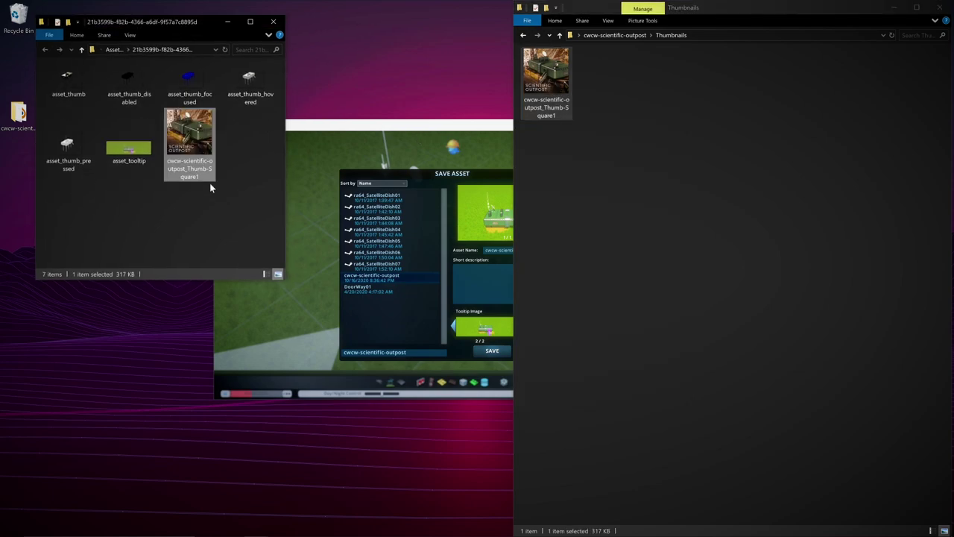
# Copy the asset_thumb file name, delete the original asset_thumb image, and rename the pasted square thumbnail as asset_thumb.
pyautogui.click(68, 89)
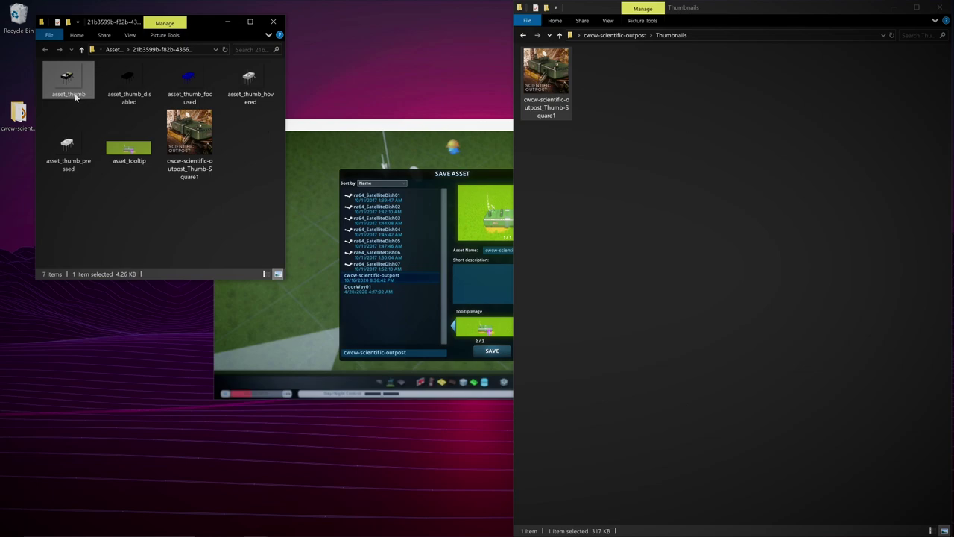
pyautogui.click(75, 95)
pyautogui.hotkey('ctrl', 'c')
pyautogui.rightClick(67, 77)
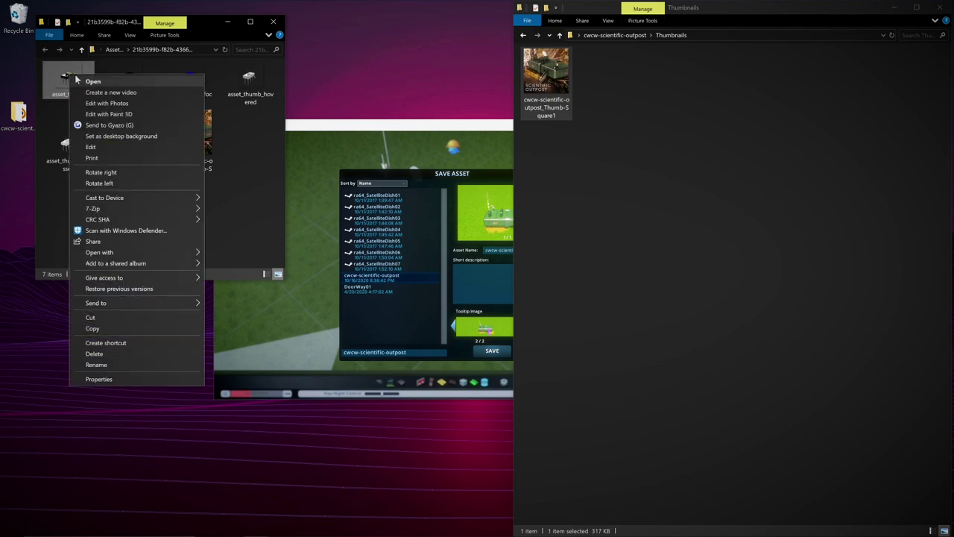
pyautogui.click(104, 355)
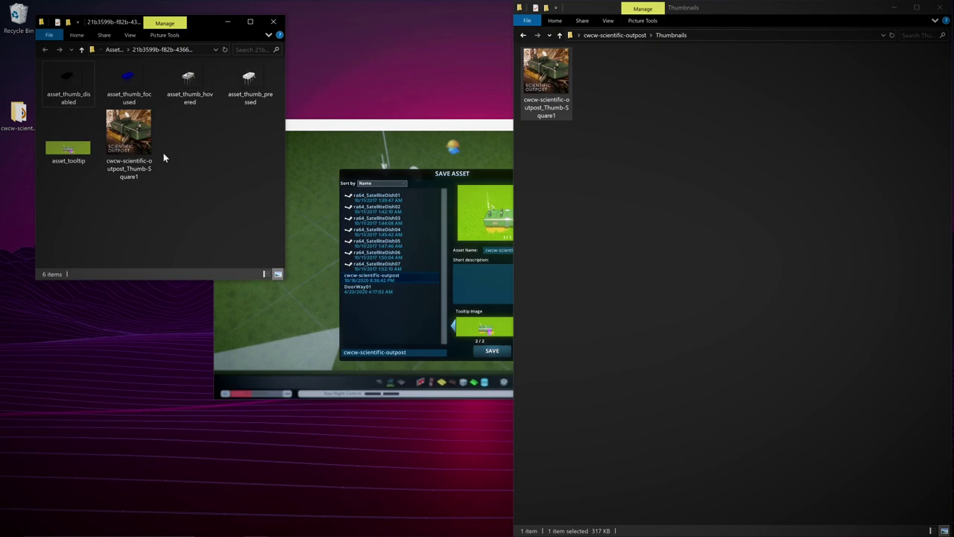
pyautogui.click(127, 170)
pyautogui.click(135, 172)
pyautogui.hotkey('ctrl', 'v')
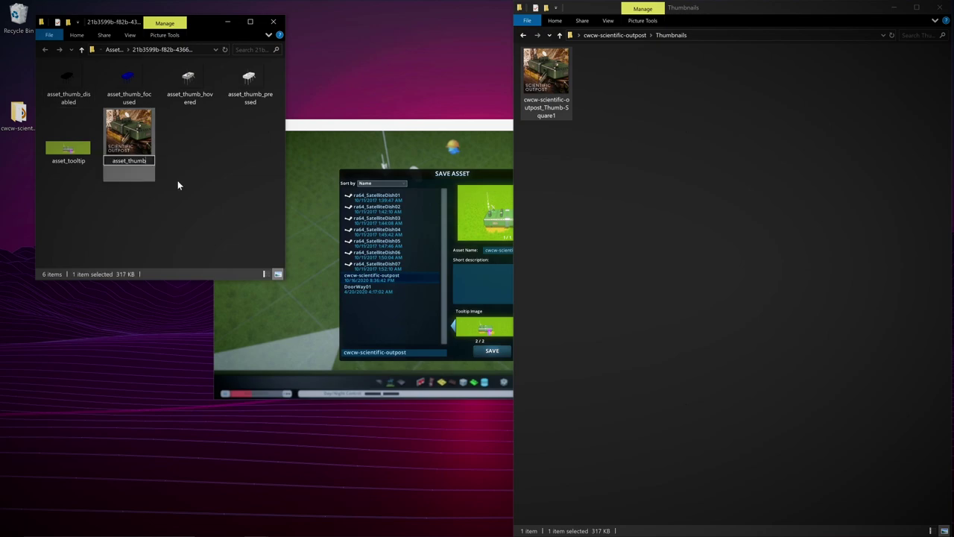
pyautogui.click(177, 180)
# Return to Cities: Skylines and set the asset name to "CWCW's Scientific Outpost".
pyautogui.click(370, 145)
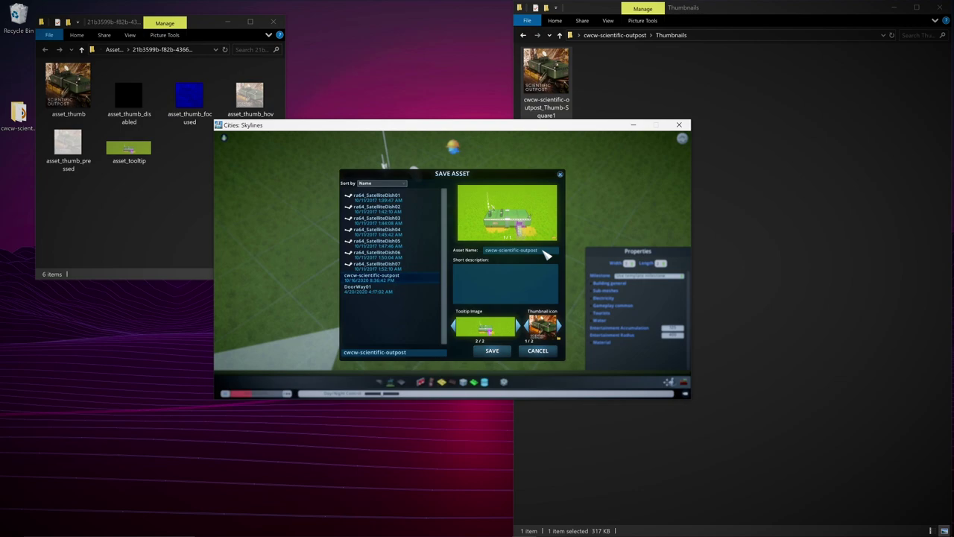
pyautogui.moveTo(546, 252); pyautogui.dragTo(483, 252)
pyautogui.write("CWCW's Scientific Outpost")
# Add a short description naming the creator, Paradox's first asset creation tutorial series and the Skylines Invicta YouTube series, and save the asset.
pyautogui.click(528, 283)
pyautogui.write('A Scientific Outpost building made by Citywokcitywall for Pa')
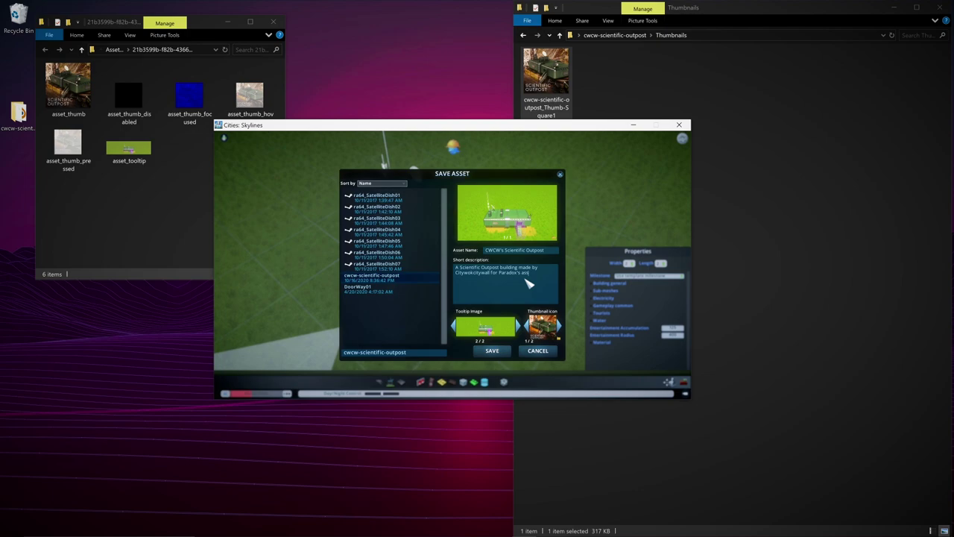
pyautogui.write("radox's First asset creation tutorial s")
pyautogui.click(525, 272)
pyautogui.write('first ')
pyautogui.write(" in CWCW's Skylines Invicta YouTube series")
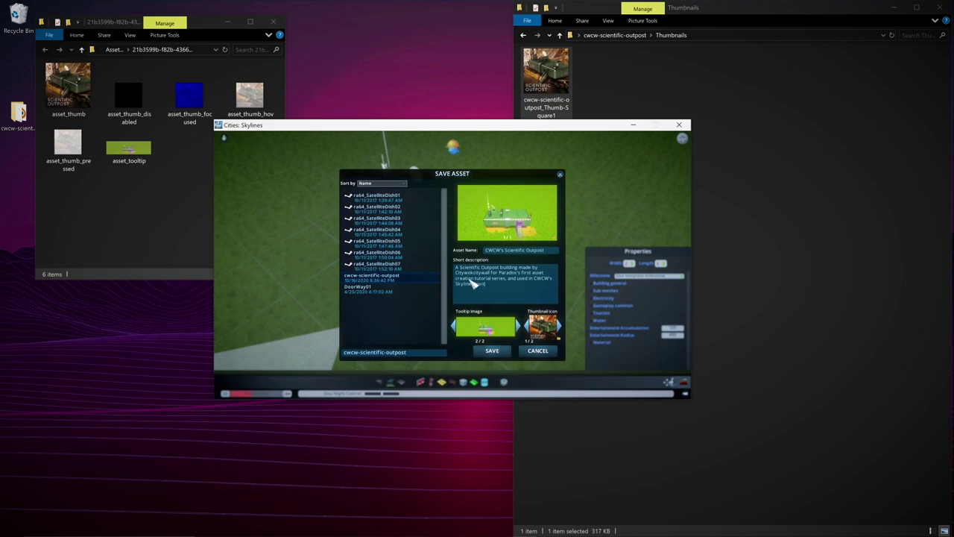
pyautogui.click(498, 355)
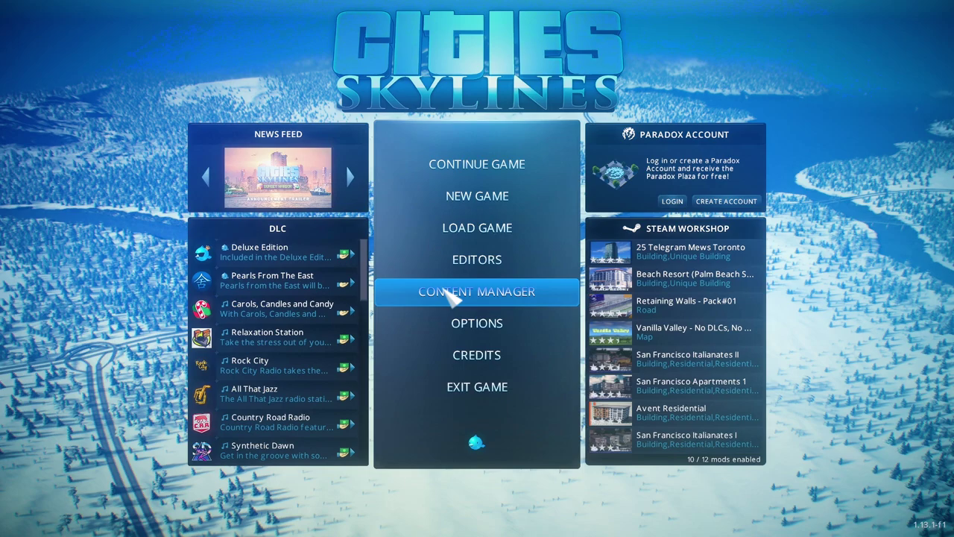
# Find CWCW's Scientific Outpost among the Content Manager's assets and start sharing it to the Steam Workshop.
pyautogui.click(447, 292)
pyautogui.click(170, 168)
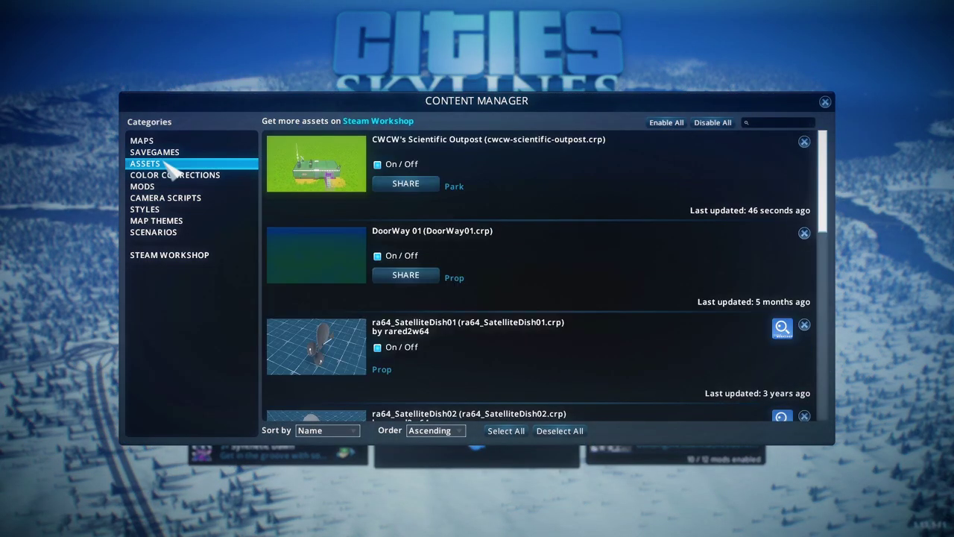
pyautogui.click(406, 187)
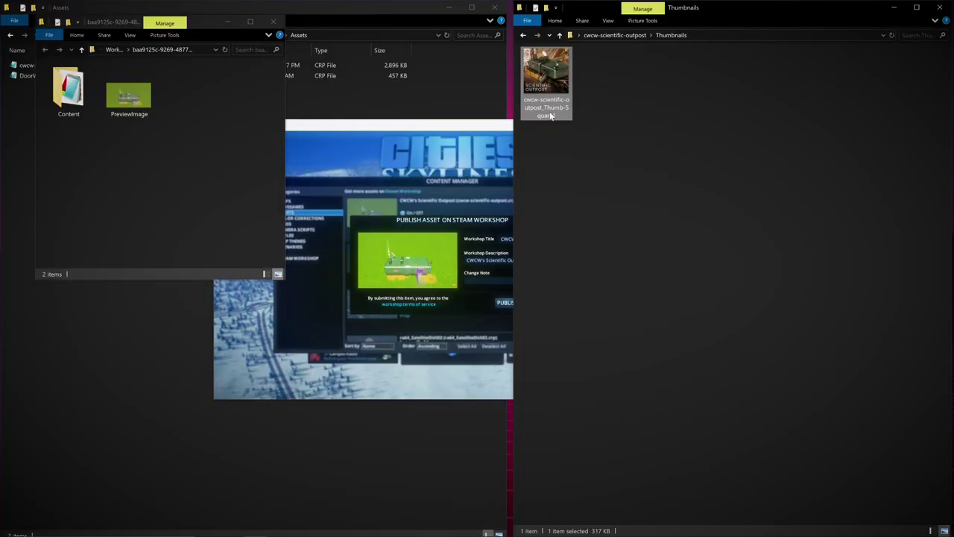
# Paste the square thumbnail into the Workshop staging folder, delete the original PreviewImage, and rename the pasted file as PreviewImage.
pyautogui.click(124, 164)
pyautogui.hotkey('ctrl', 'v')
pyautogui.click(194, 112)
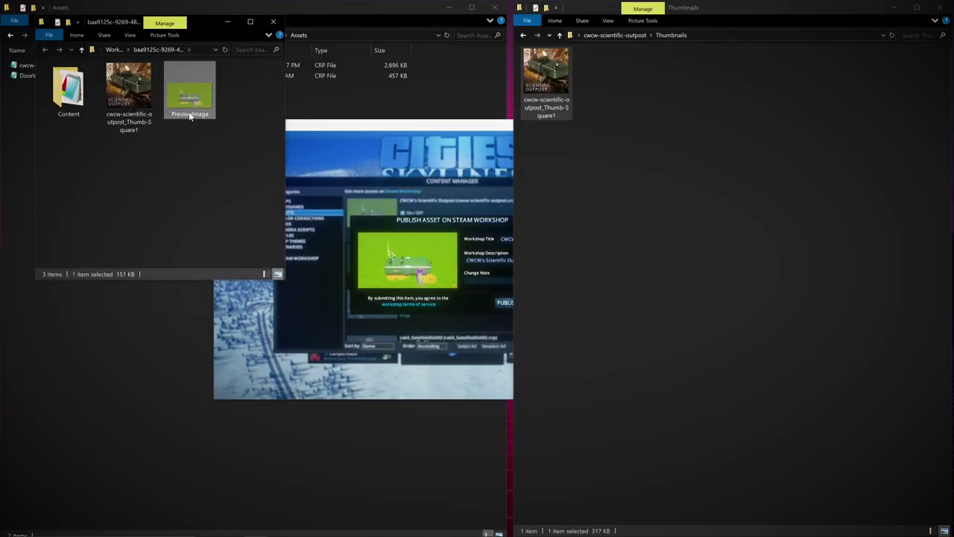
pyautogui.rightClick(197, 114)
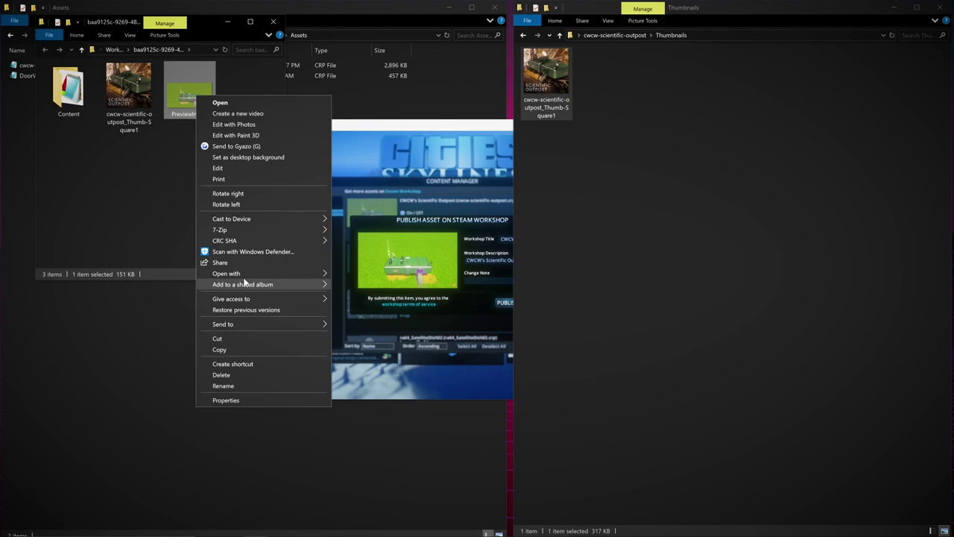
pyautogui.click(222, 375)
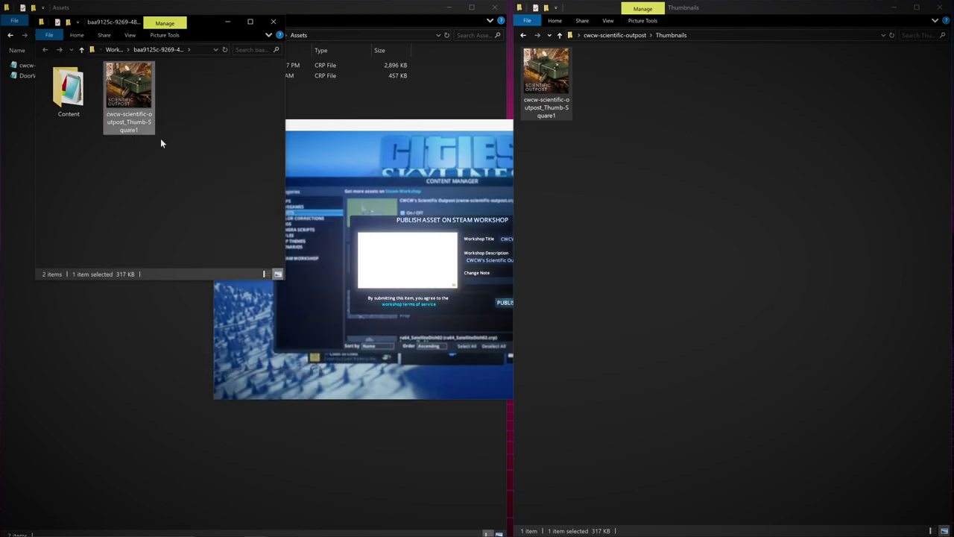
pyautogui.press('F2')
pyautogui.write('PreviewImage')
pyautogui.press('Return')
# Return to Cities: Skylines, publish the outpost on the Steam Workshop and look over its item page.
pyautogui.click(361, 125)
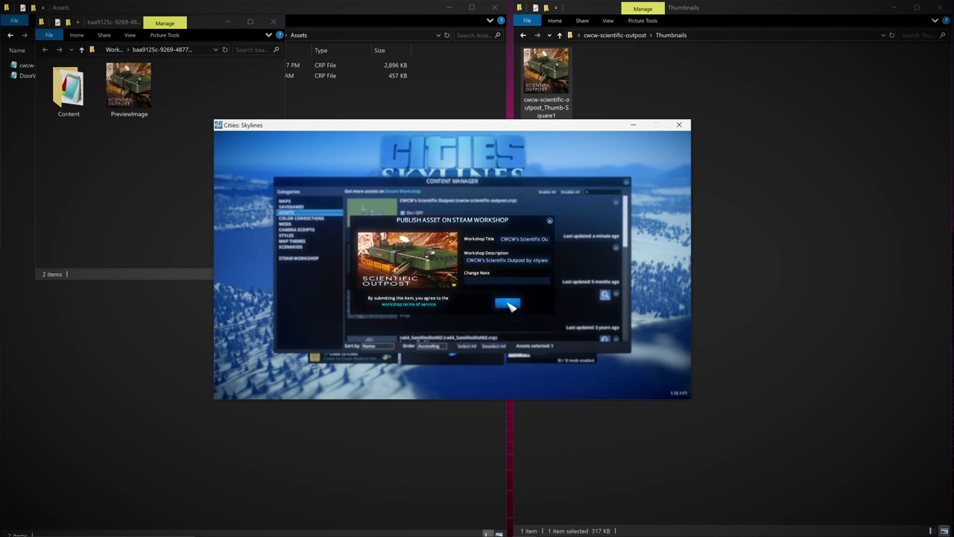
pyautogui.click(509, 304)
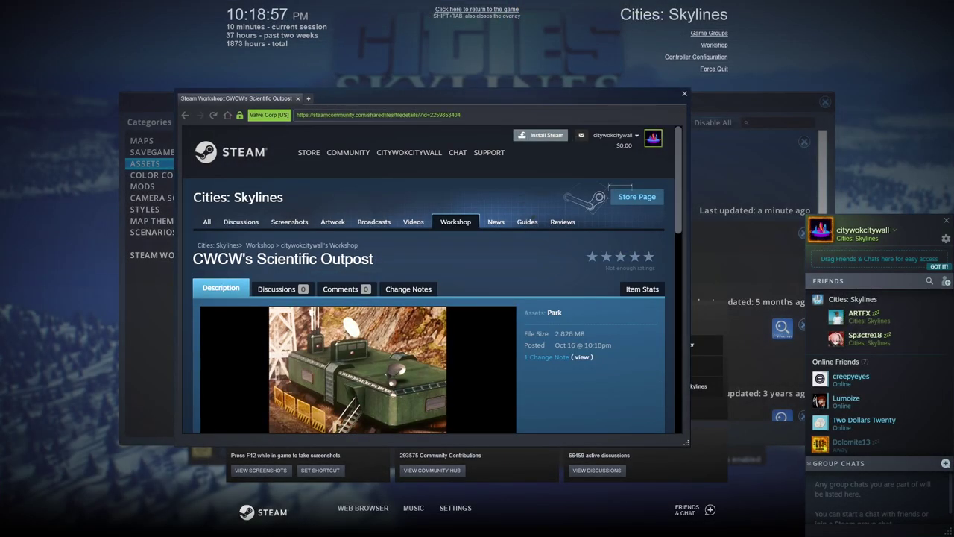
pyautogui.moveTo(680, 187); pyautogui.dragTo(676, 299)
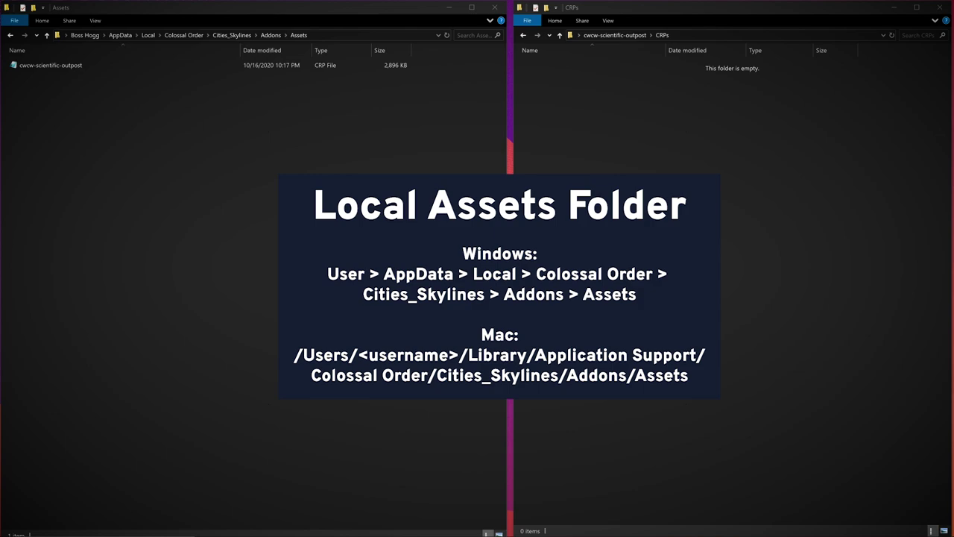
# In File Explorer, transfer the cwcw-scientific-outpost CRP file from the local Assets folder to the project's CRPs folder.
pyautogui.click(241, 110)
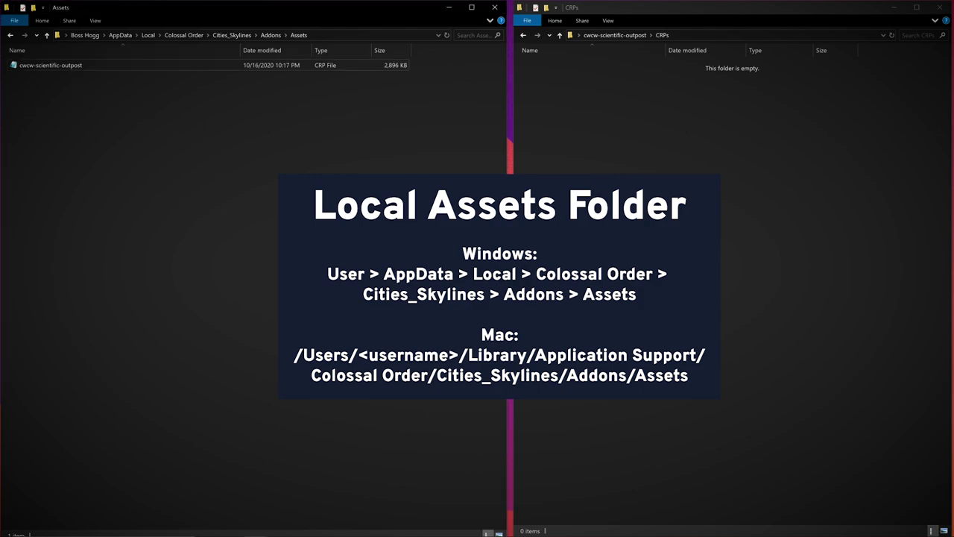
pyautogui.moveTo(55, 66); pyautogui.dragTo(634, 129)
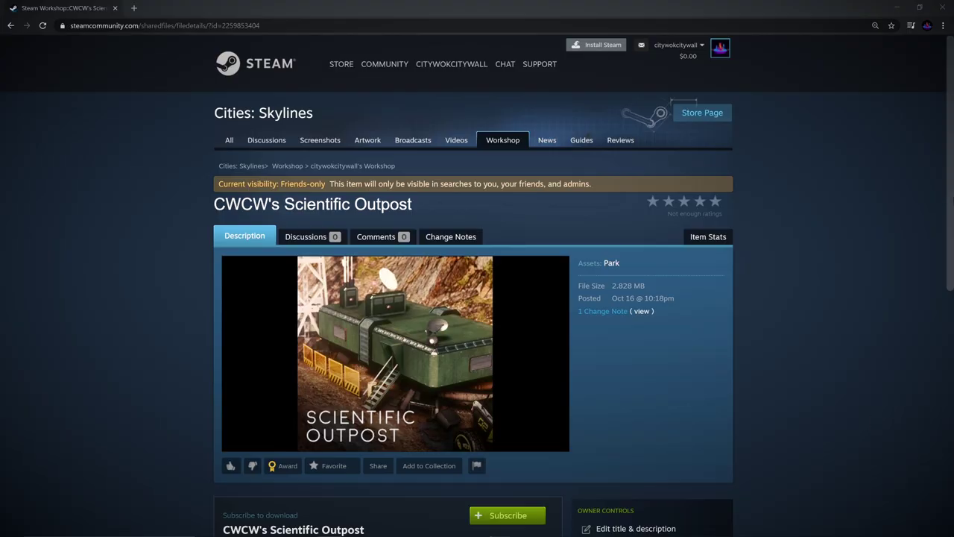
# Edit the Workshop item's title to "Citywokcitywall's Scientific Outpost Building" and clear its existing description.
pyautogui.scroll(-3, 947, 208)
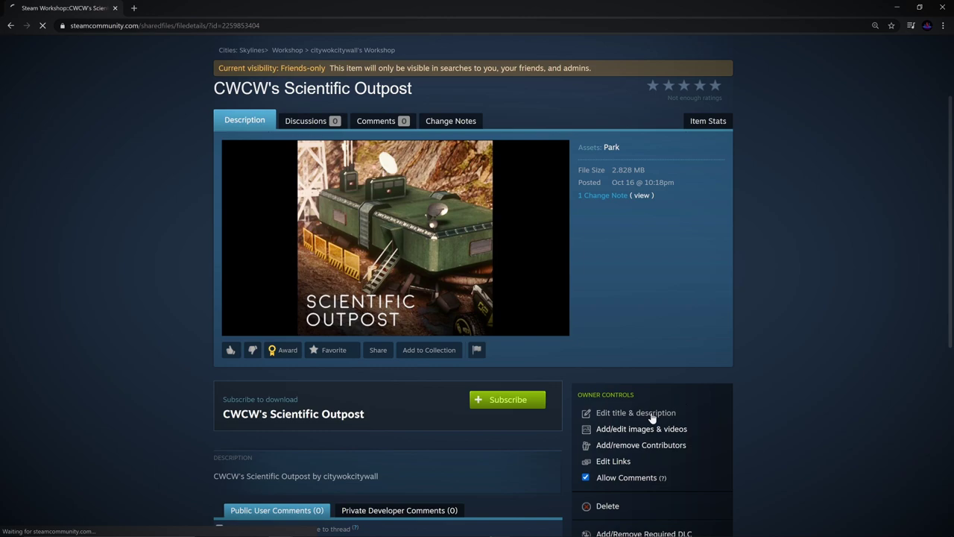
pyautogui.write('ilding')
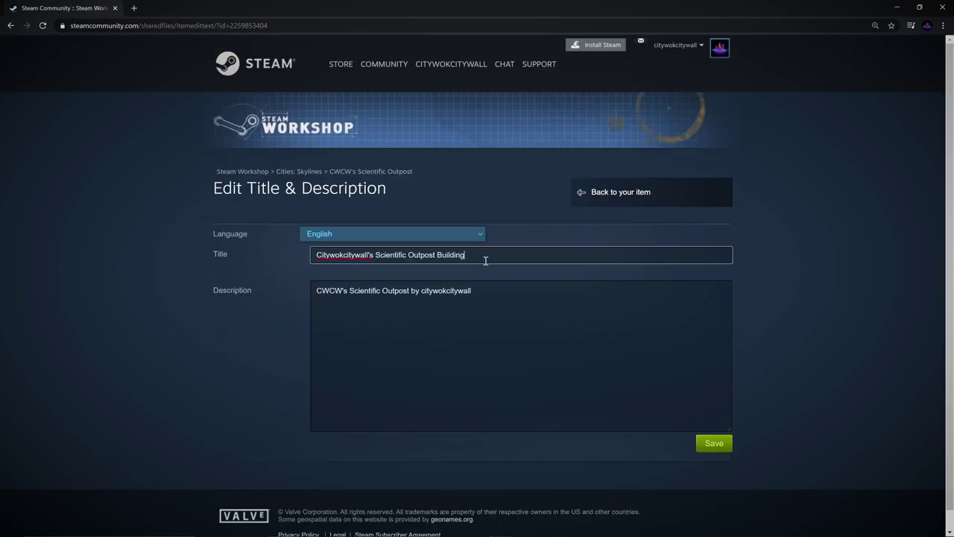
pyautogui.moveTo(472, 291); pyautogui.dragTo(314, 291)
pyautogui.press('BackSpace')
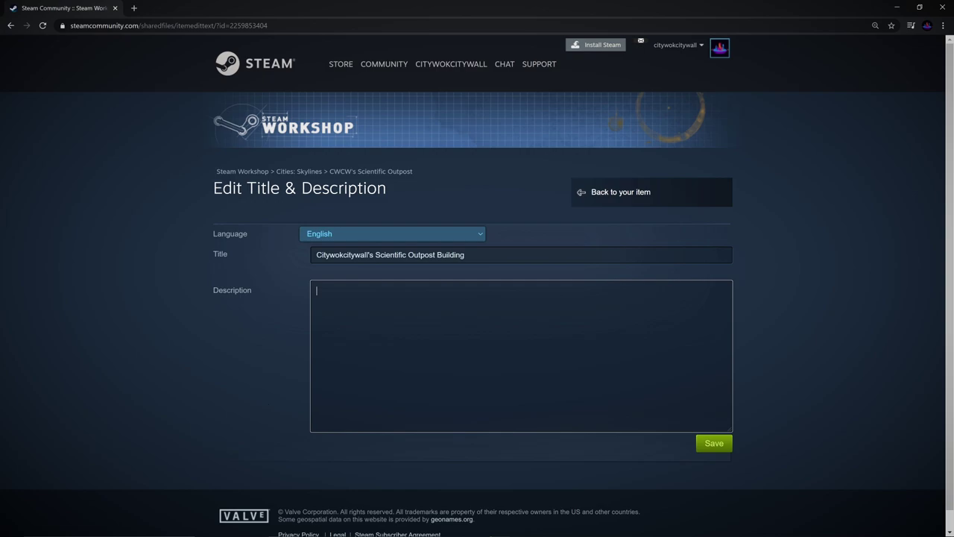
# Write an h1 heading "Scientific Outpost" and a bold line crediting Cities: Skyline's first Asset Creation Tutorial Series on the Cities: Skylines YouTube Channel.
pyautogui.write('[h1]Scientific Outpost[/h1]')
pyautogui.press('Return')
pyautogui.press('Return')
pyautogui.write("[b]...as seen in Cities: Skyline's first Asset Creation Tutorial Series, released on the Cities: Skylines YouTube ")
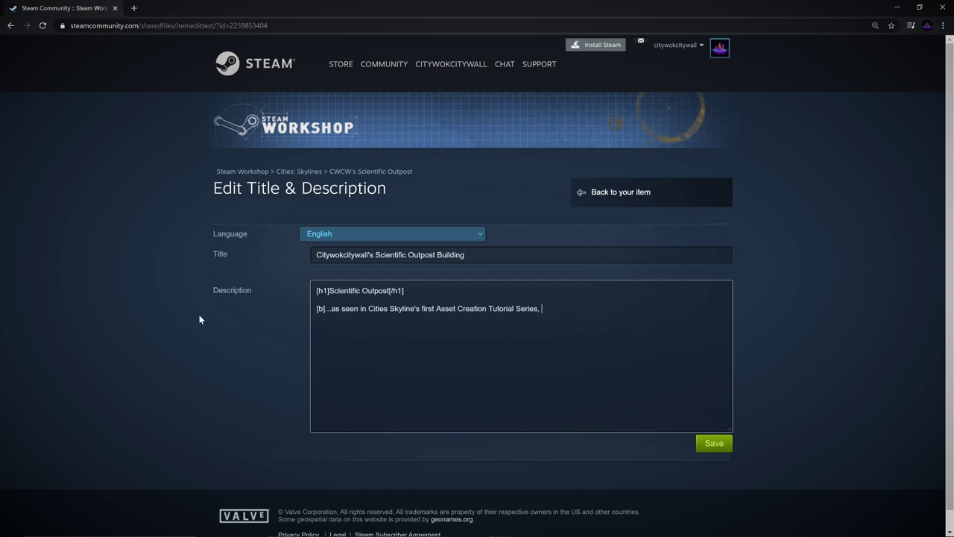
pyautogui.write('Channel![/b]')
pyautogui.click(387, 309)
pyautogui.write(':')
pyautogui.click(616, 309)
pyautogui.write(':')
# Add a description paragraph about the futuristic outpost's green look and two meter stilts, consulting Steam's Text Formatting page for the markup tags.
pyautogui.press('End')
pyautogui.press('Return')
pyautogui.press('Return')
pyautogui.write('This futuristic sc')
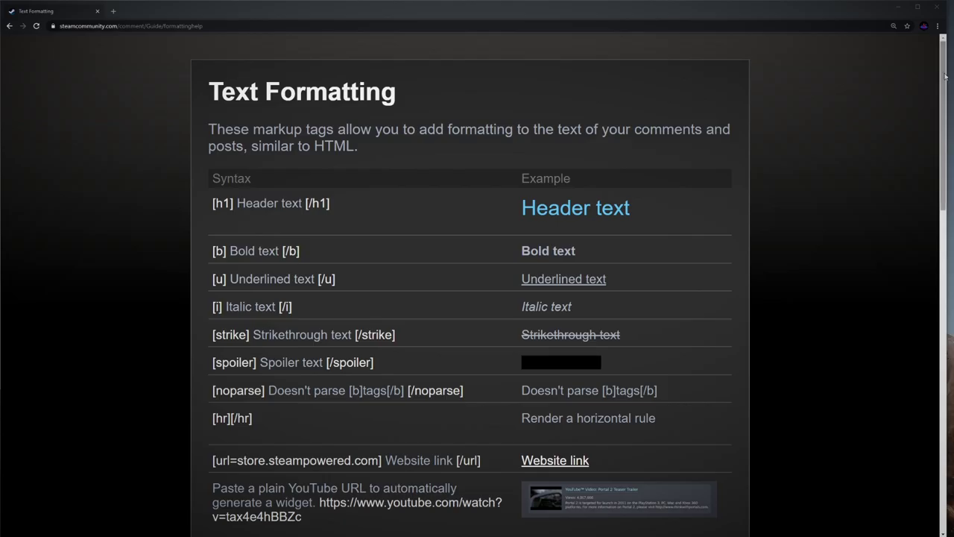
pyautogui.scroll(-3, 947, 114)
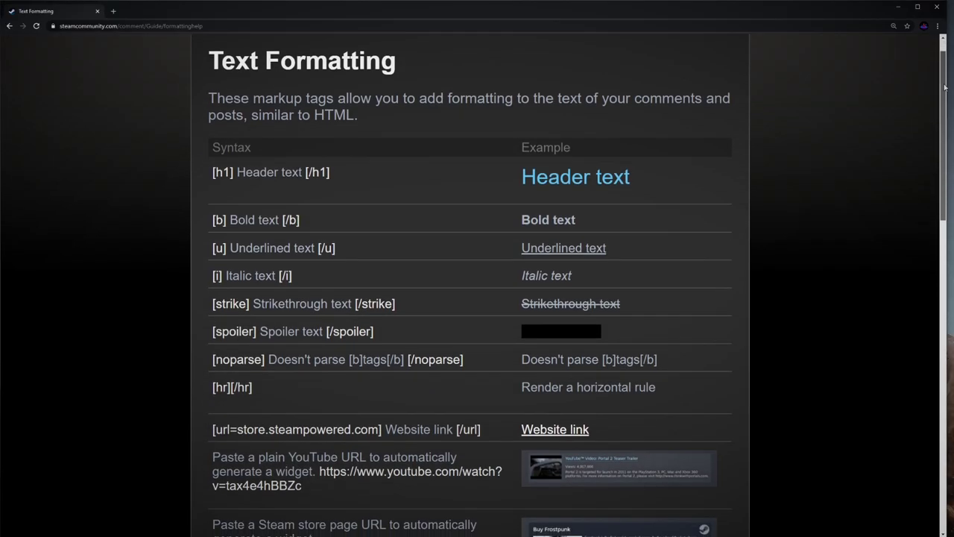
pyautogui.moveTo(946, 114); pyautogui.dragTo(947, 290)
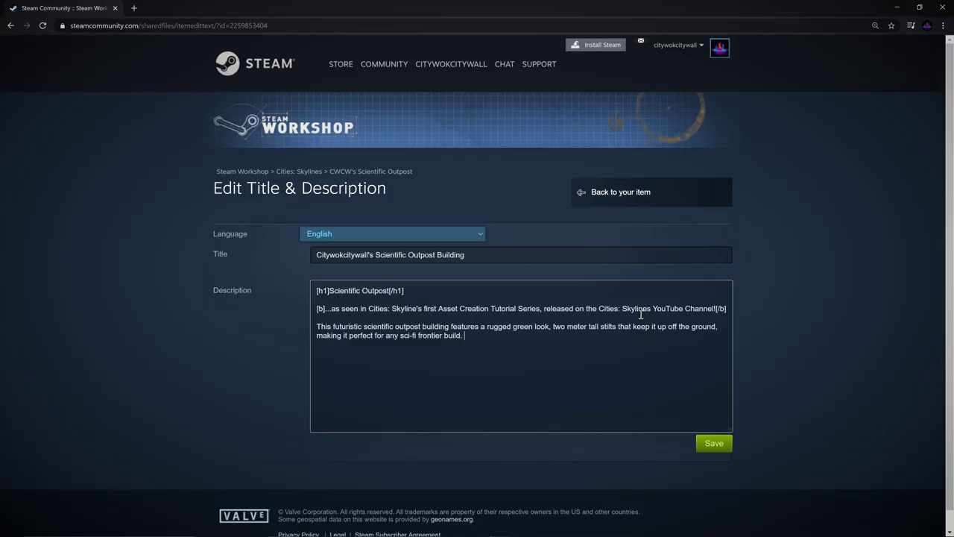
# Extend the paragraph with mentions of the four part tutorial series and episode 1 of the Skylines Invicta YouTube series, crediting its creators.
pyautogui.write('You can find a four part tutorial series, showing step by step how this asset was made on the')
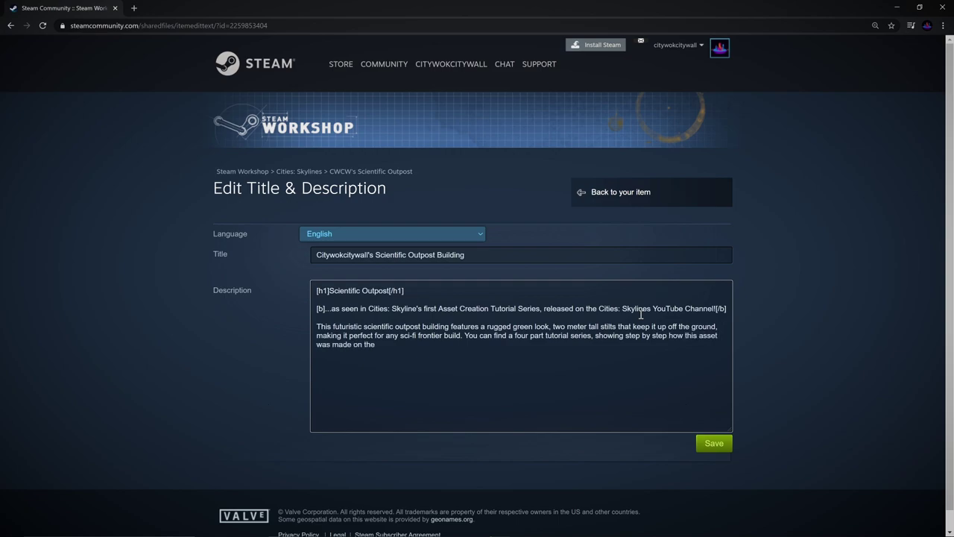
pyautogui.write(' official Cities: Skylines YouTube page, and you can also')
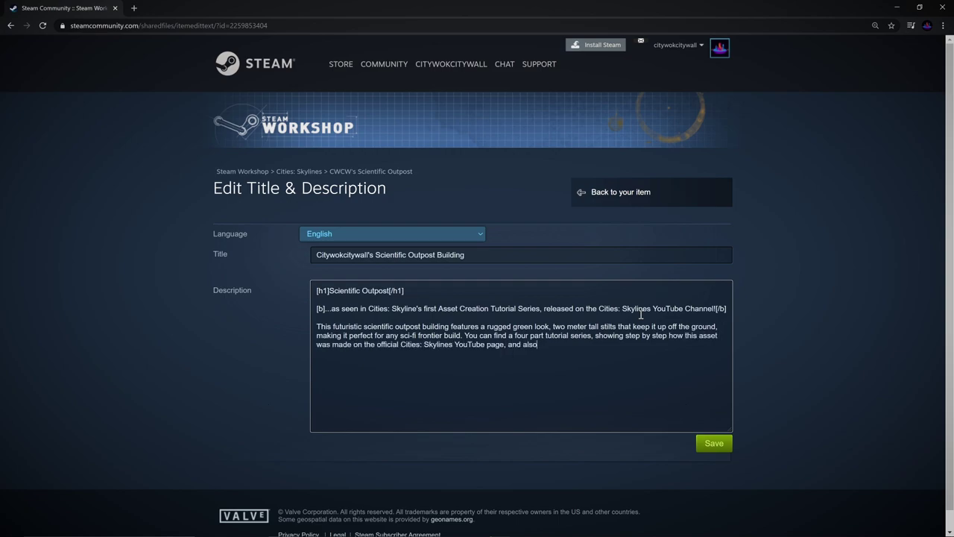
pyautogui.press('BackSpace')
pyautogui.press('BackSpace')
pyautogui.press('BackSpace')
pyautogui.press('BackSpace')
pyautogui.write('you can also find it in episode 1 of the Skylines Invicta YouTube series by Citywokcity')
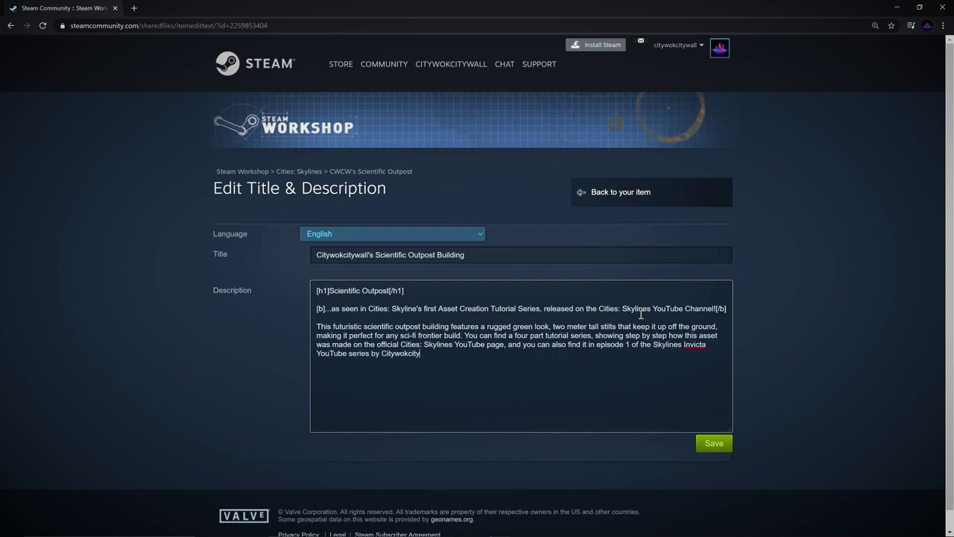
pyautogui.write('wall and Skibitth.')
# Add an h1 "Asset Specs" section with a Texture line reading 1024x1024 d/s/n/a/i/c || 128x128 d/s/n/a/i/c LOD and a bold "Tris:" label.
pyautogui.press('Return')
pyautogui.press('Return')
pyautogui.write('[h1]Asset Specs[/h1')
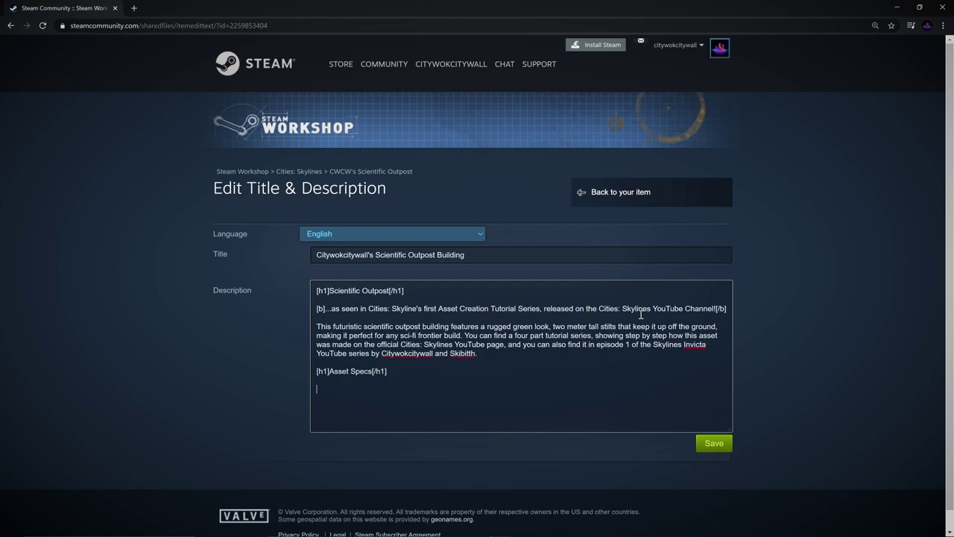
pyautogui.write(']Texture:[/b] 1024x1024 d/s/n/a/i/c')
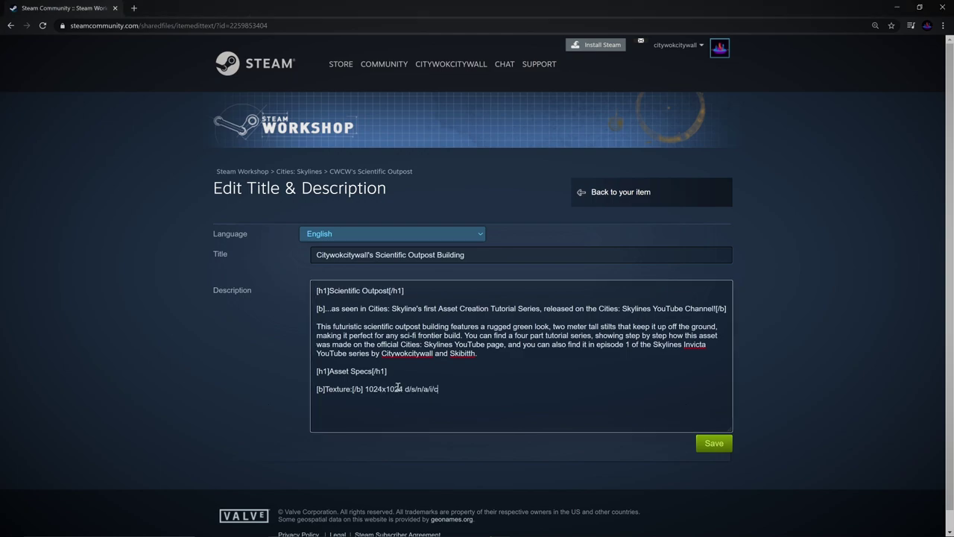
pyautogui.write(' || 128x128 d/s/n/a/i/c LOD')
pyautogui.press('Return')
pyautogui.write('[b]Mesh:')
pyautogui.press('BackSpace')
pyautogui.press('BackSpace')
pyautogui.press('BackSpace')
pyautogui.press('BackSpace')
pyautogui.press('BackSpace')
pyautogui.write('Tris:')
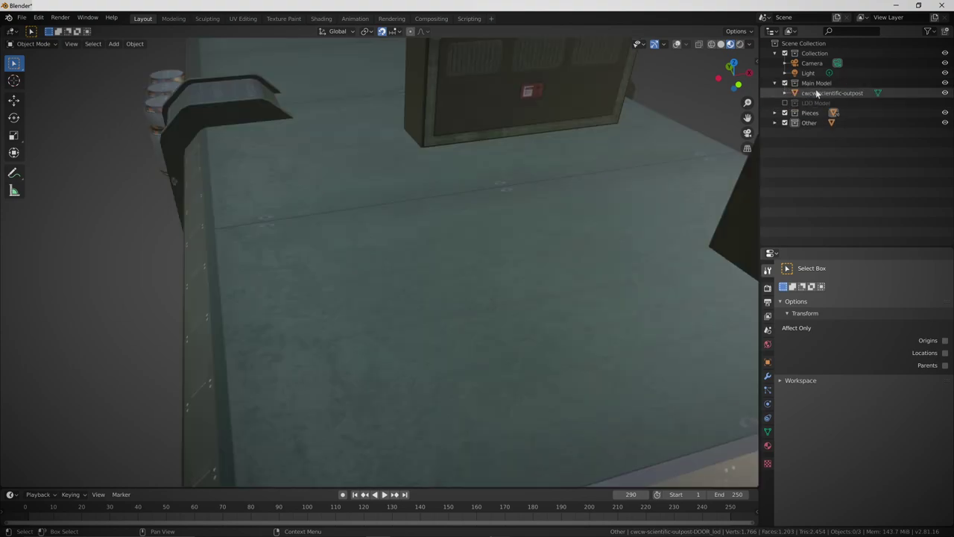
# Check the cwcw-scientific-outpost mesh's triangle count in Blender, and complete the description's Tris line with 2454 MAIN || 470 LOD.
pyautogui.click(856, 93)
pyautogui.scroll(-8, 578, 207)
pyautogui.moveTo(578, 207); pyautogui.dragTo(578, 169, button='middle')
pyautogui.scroll(3, 578, 169)
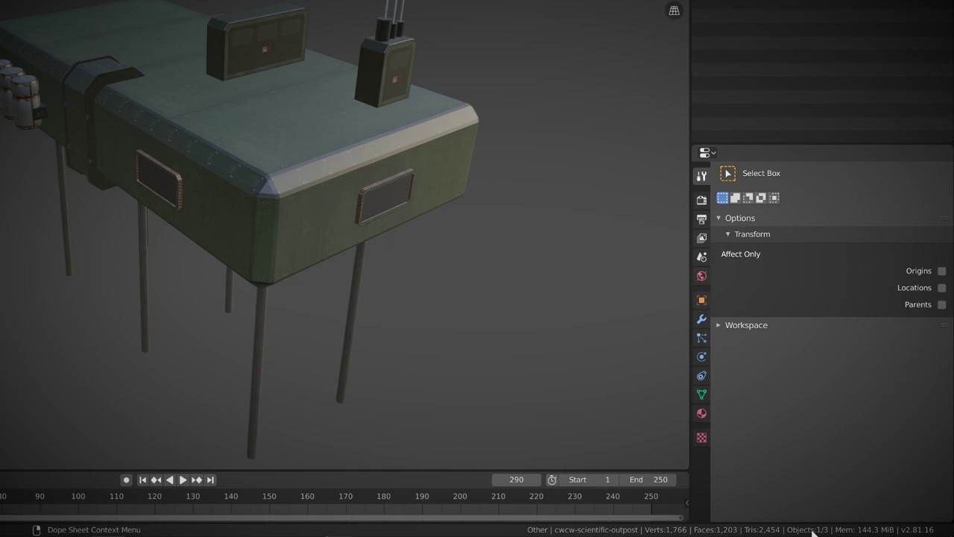
pyautogui.write('24')
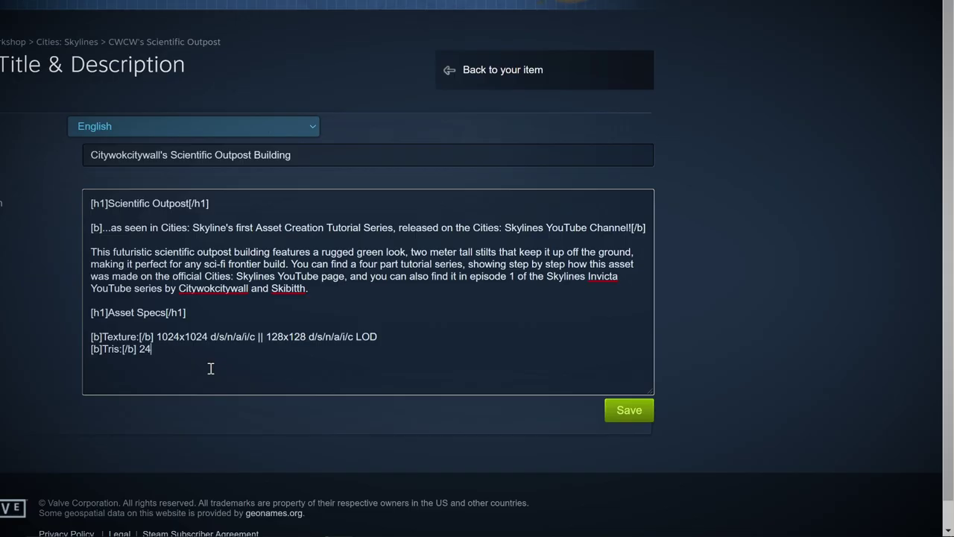
pyautogui.write('54 MAIN ||')
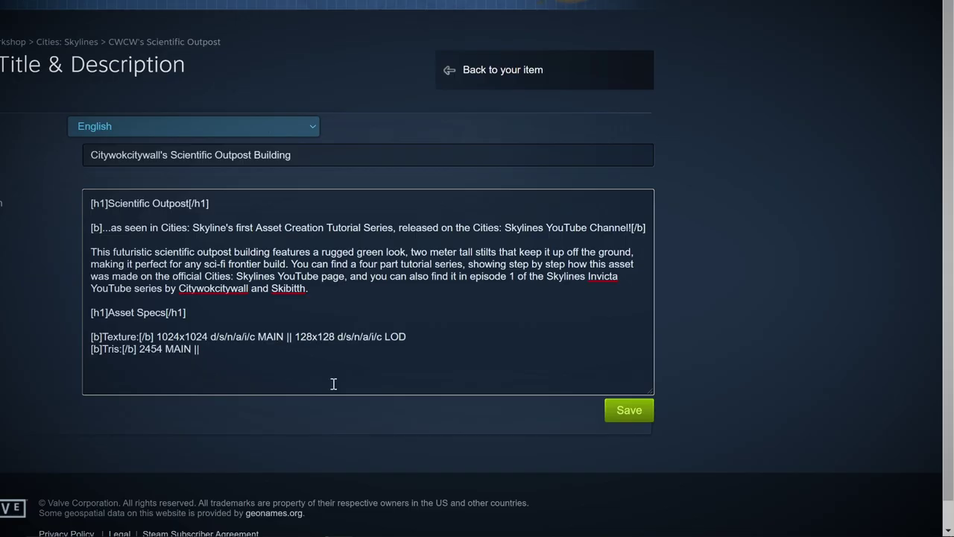
pyautogui.write('470 LOD')
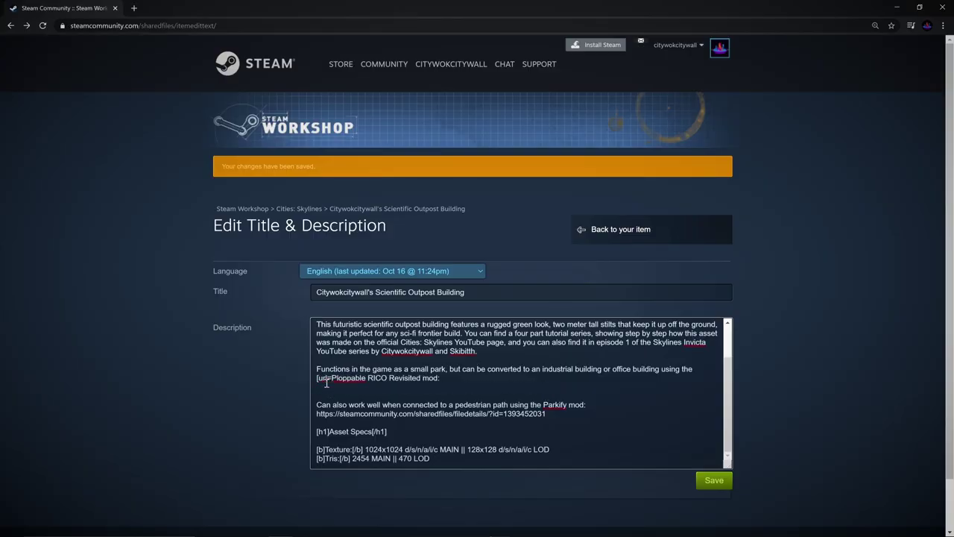
# Turn the Ploppable RICO Revisited and Parkify mod mentions into url links, save the description and review it on the item page.
pyautogui.write('[/url]. Can also work well when connected to a pedestrian path using the [url=https')
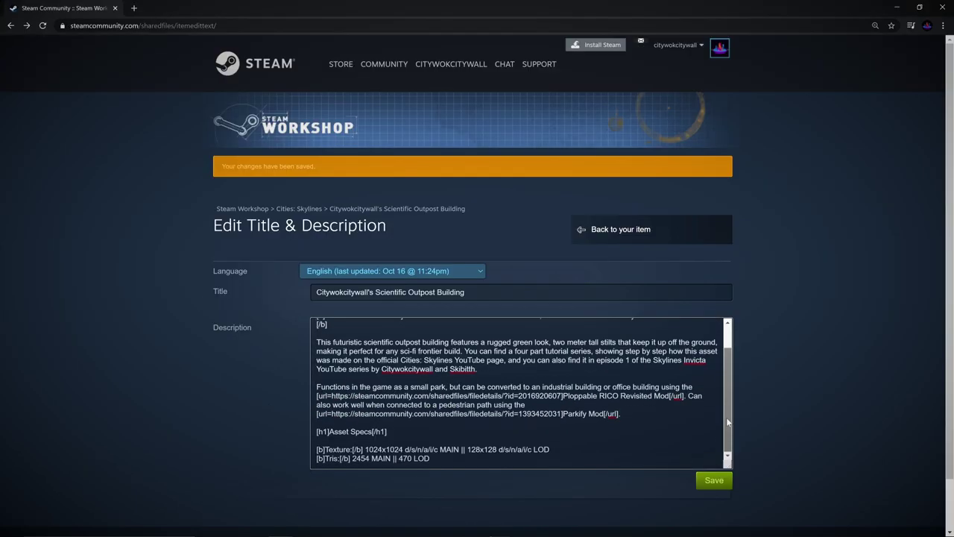
pyautogui.click(714, 480)
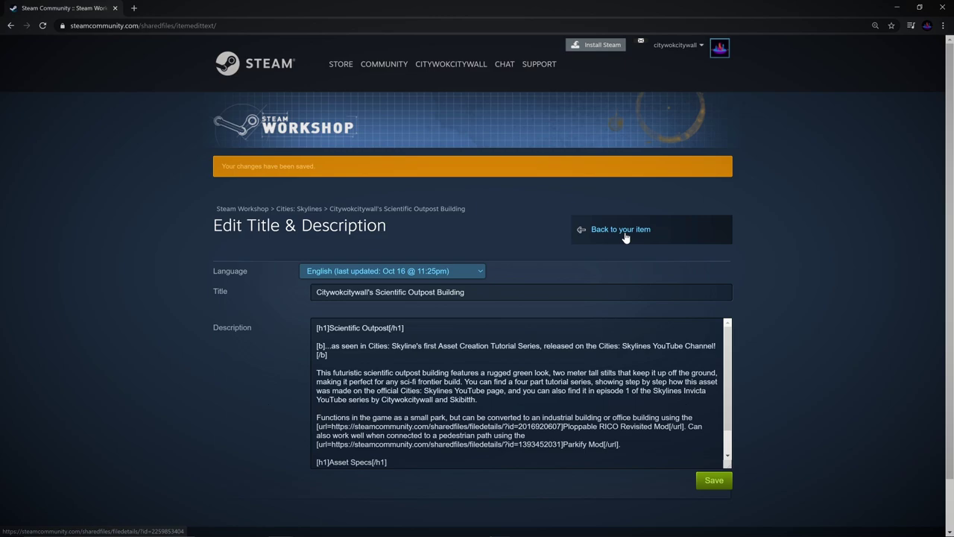
pyautogui.click(621, 229)
pyautogui.scroll(-5, 951, 234)
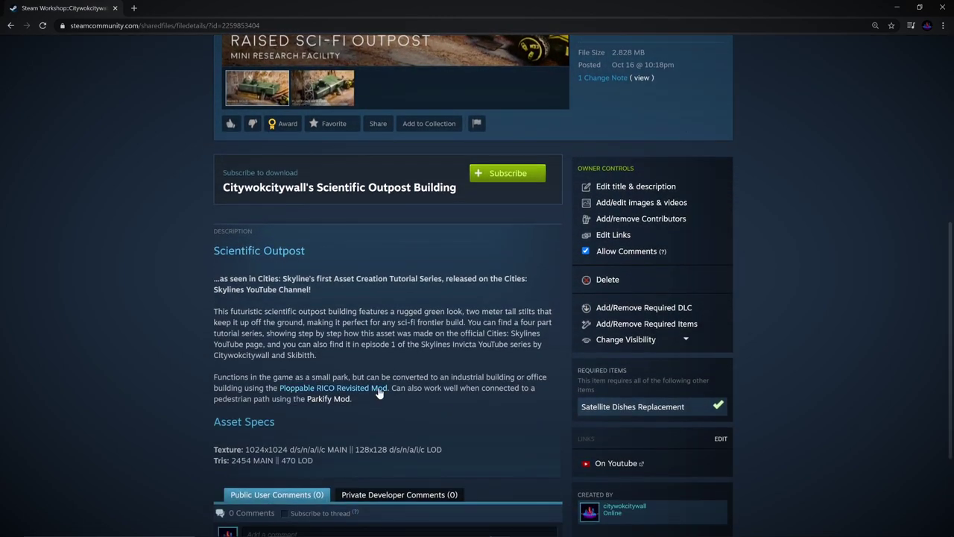
# Mark the subscribed Satellite Dishes Replacement as a required item and save the selection.
pyautogui.scroll(1, 690, 402)
pyautogui.click(689, 404)
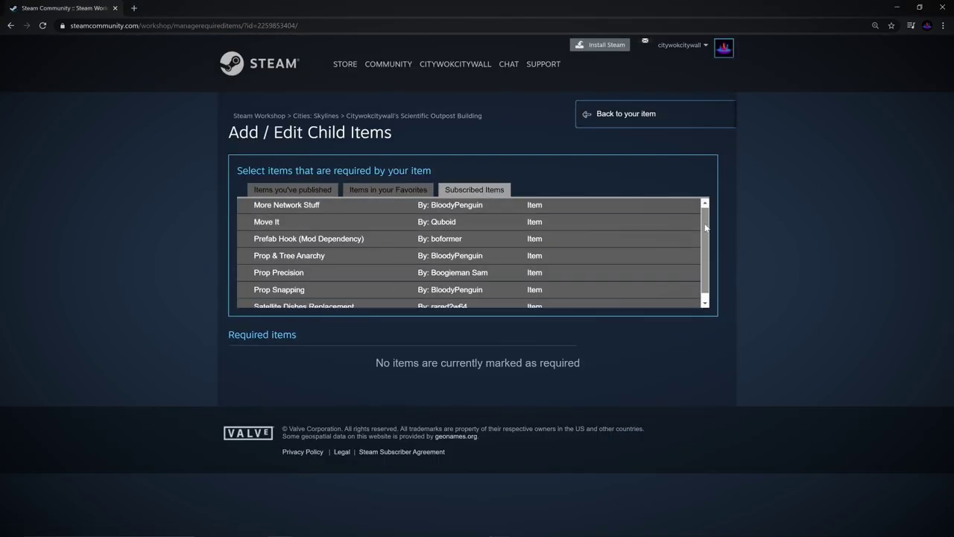
pyautogui.scroll(-1, 703, 229)
pyautogui.click(246, 299)
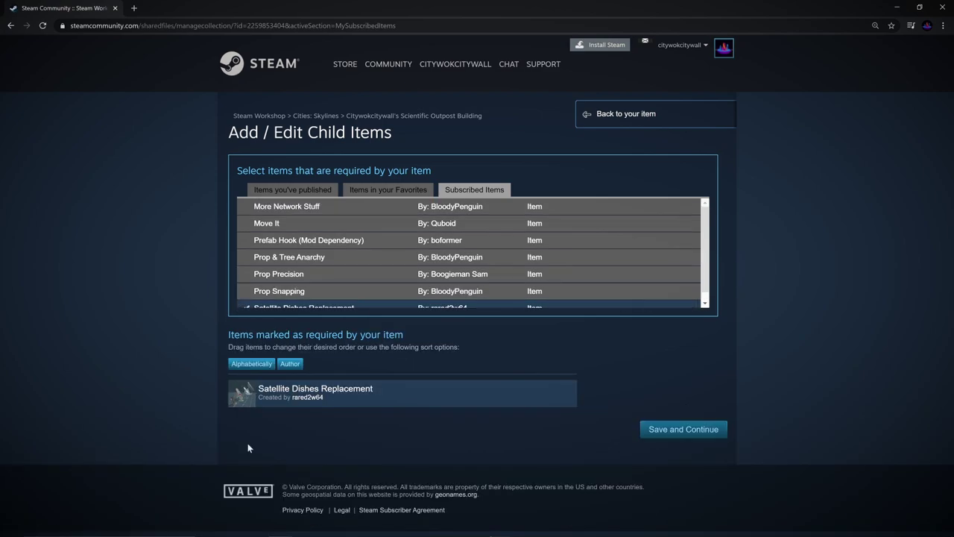
pyautogui.click(678, 429)
# Edit the item's links, pasting the related YouTube channel URL and updating them.
pyautogui.scroll(-5, 849, 302)
pyautogui.click(608, 207)
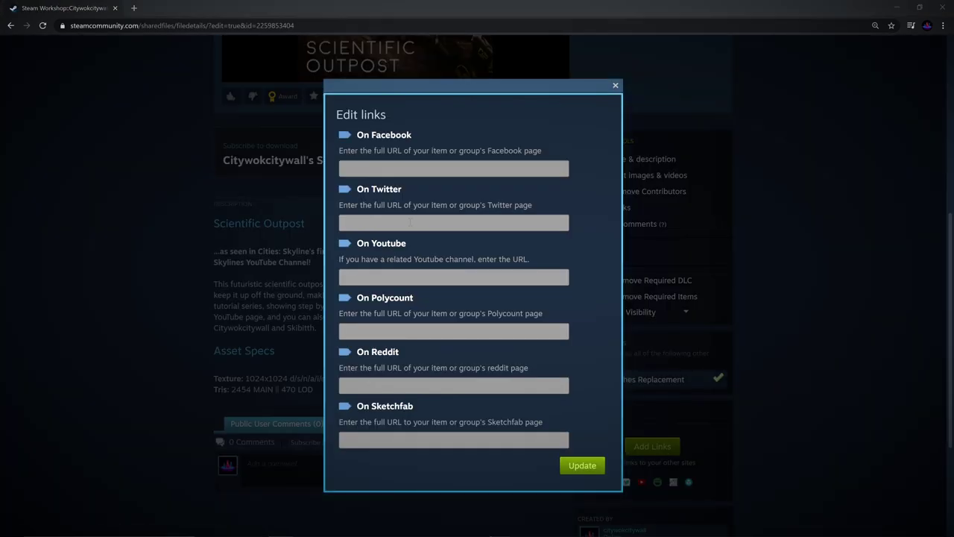
pyautogui.click(453, 276)
pyautogui.hotkey('ctrl', 'v')
pyautogui.click(583, 465)
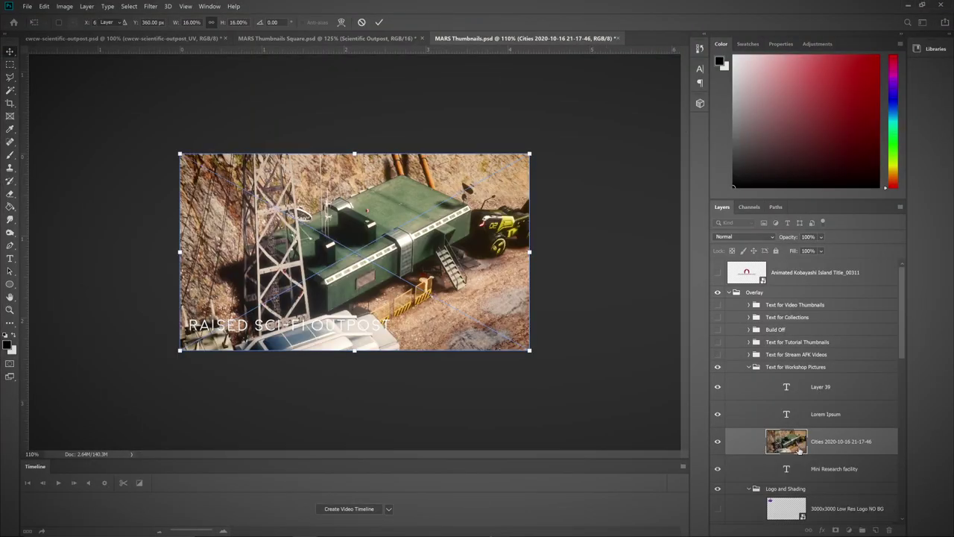
# In Photoshop, move the new screenshot below the overlay and caption it "FUNCTIONS AS A PARK" and "PERFECT PLACE FOR YOUR CIMS TO DO THEIR FUTURISTIC RESEARCH".
pyautogui.scroll(-3, 753, 463)
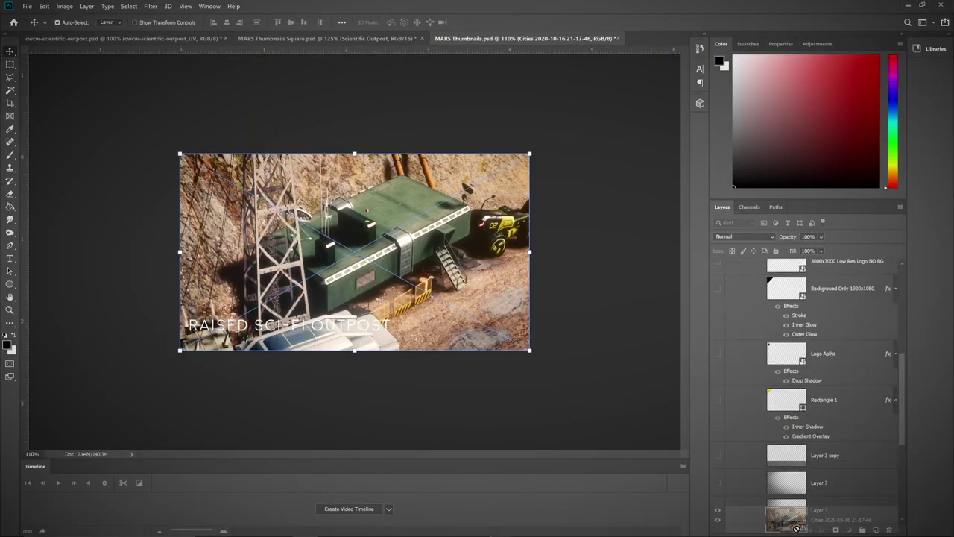
pyautogui.doubleClick(786, 304)
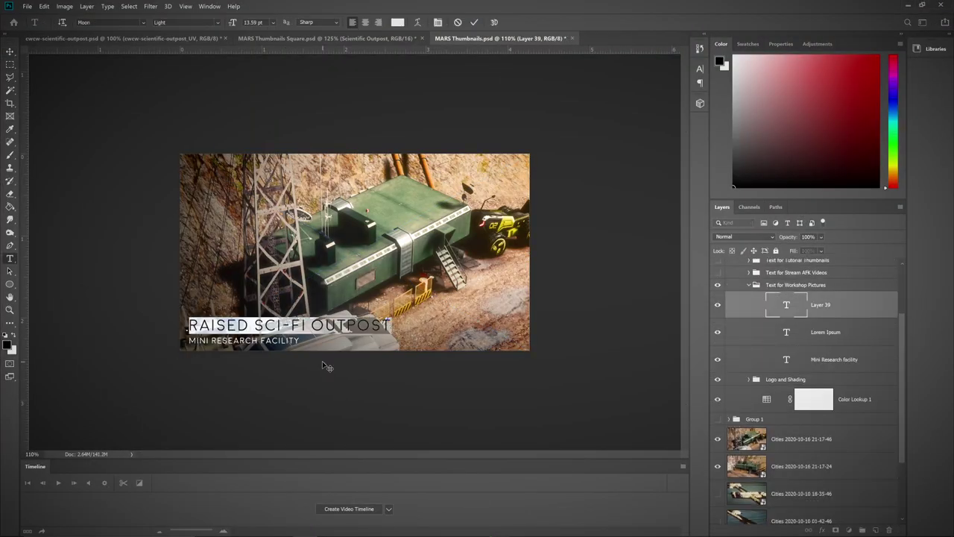
pyautogui.write('PERFECT PLACE FOR YOUR CIMS TO DO THEIR FUTURIST')
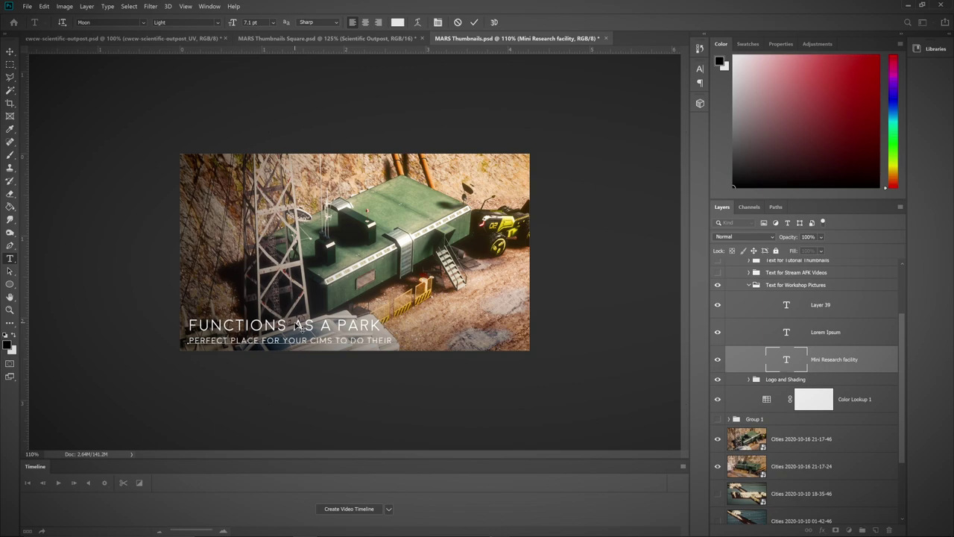
pyautogui.write('IC RESEARCH')
pyautogui.hotkey('ctrl', 'Return')
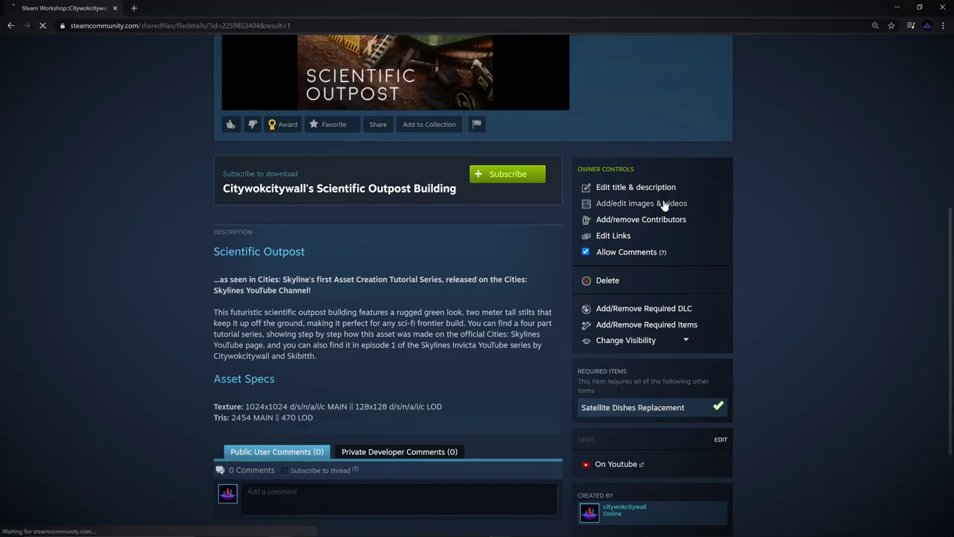
# Back in the browser, upload cwcw-scientific-outpost_Thumb-workshop1 and Thumb-workshop2 from the Thumbnails folder to the Workshop item's images and save.
pyautogui.click(667, 83)
pyautogui.click(256, 247)
pyautogui.doubleClick(172, 107)
pyautogui.click(231, 265)
pyautogui.click(251, 250)
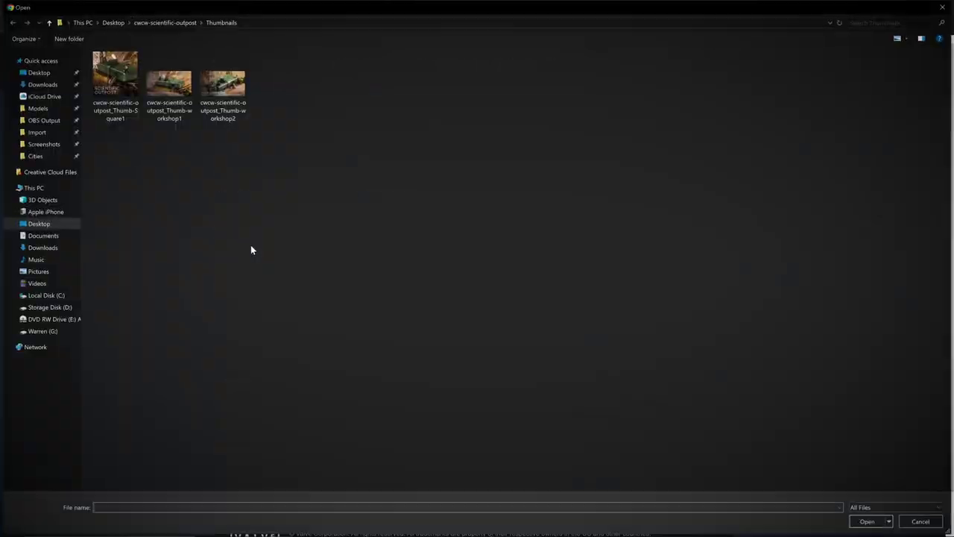
pyautogui.doubleClick(223, 88)
pyautogui.click(241, 265)
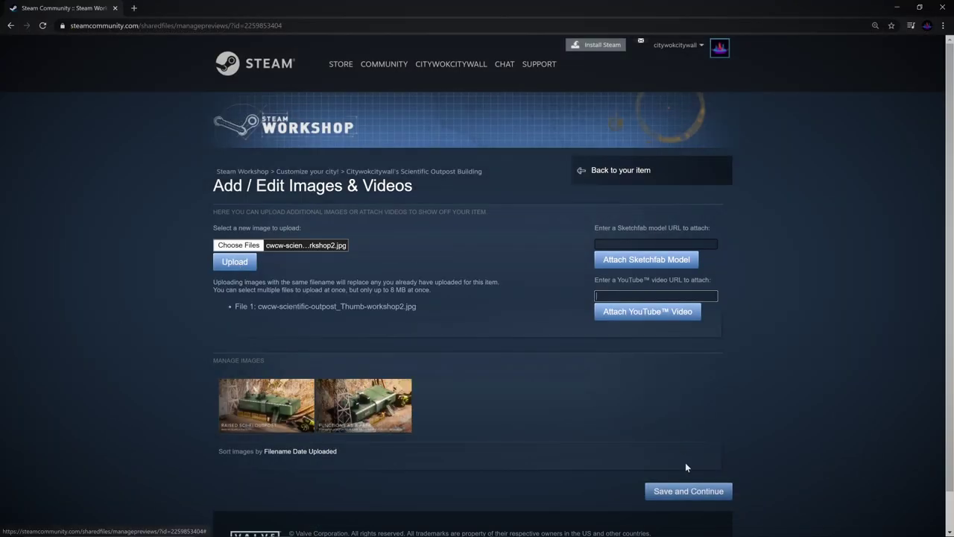
pyautogui.click(686, 492)
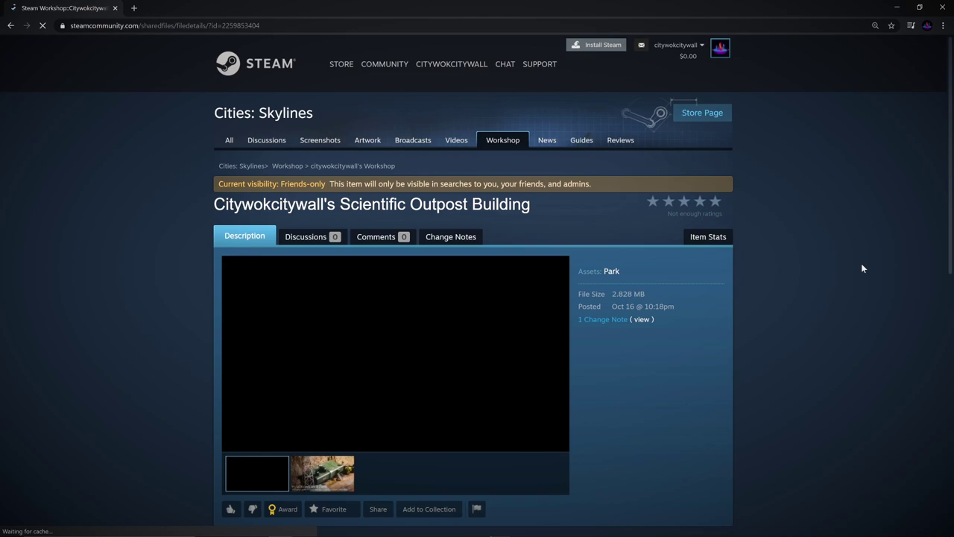
# Look over the finished Workshop page and subscribe to the Scientific Outpost Building.
pyautogui.scroll(-1, 948, 221)
pyautogui.scroll(-3, 947, 220)
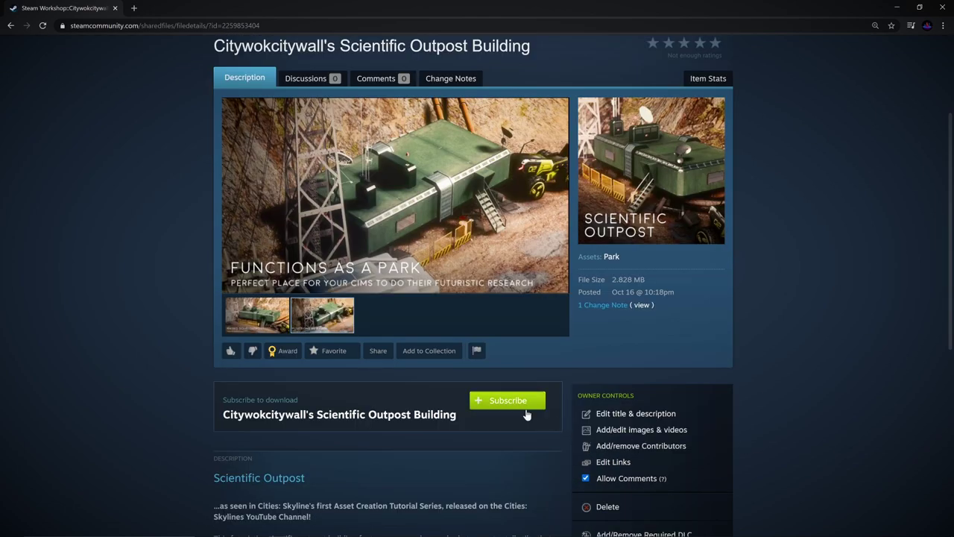
pyautogui.click(515, 406)
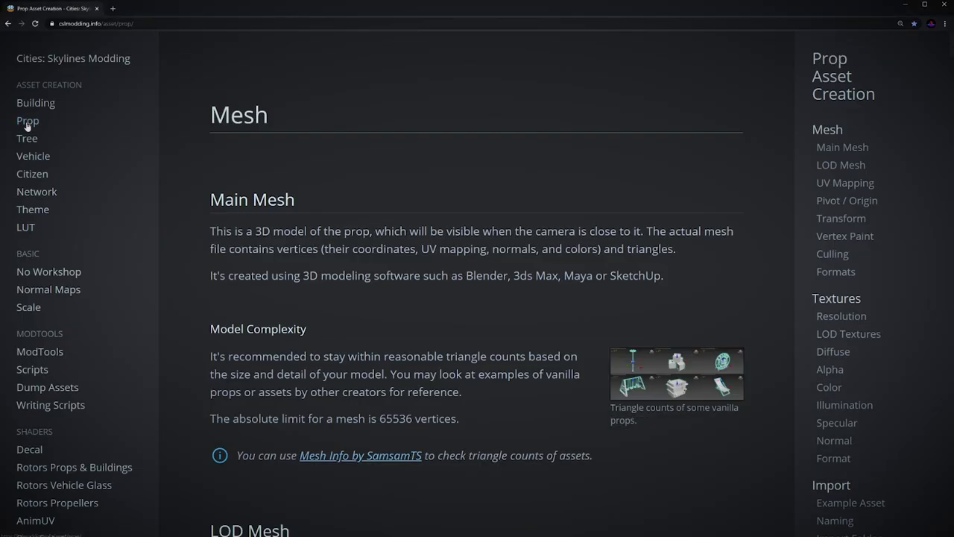
# Browse the Tree and Vehicle asset creation guides on cslmodding.info, examining the vehicle mesh requirements.
pyautogui.click(28, 140)
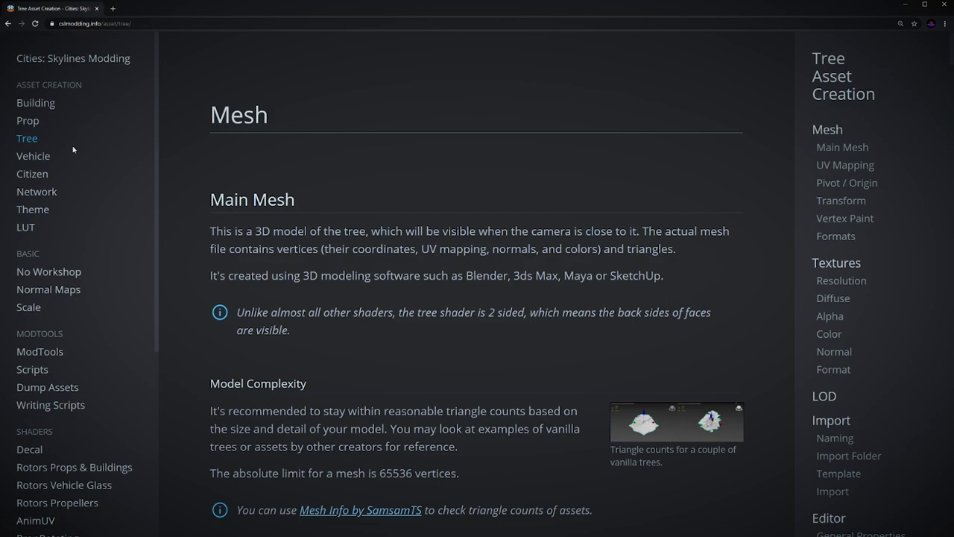
pyautogui.click(32, 156)
pyautogui.scroll(-5, 115, 190)
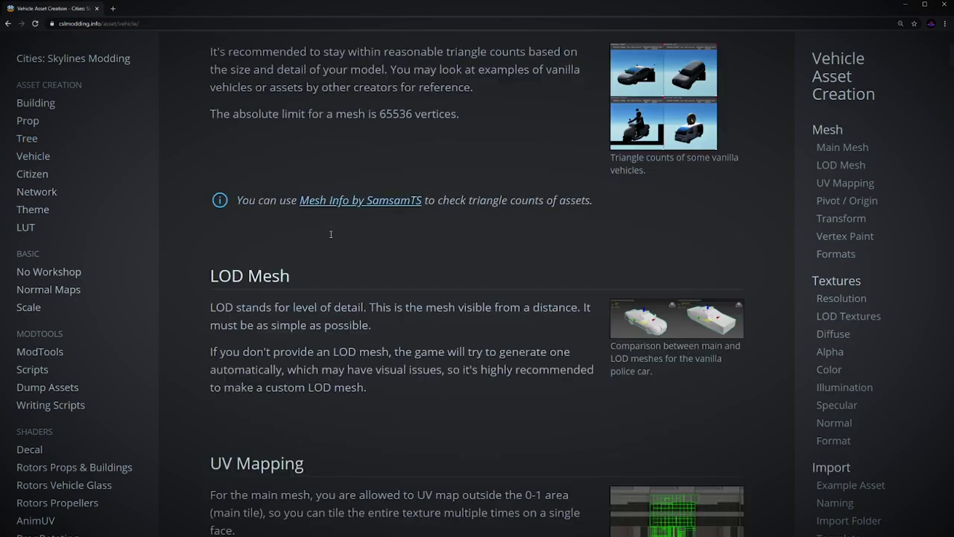
# Look through the Citizen, Network and Theme asset creation guides, including the network properties such as Max Turn Angle and Min Corner Offset.
pyautogui.click(32, 174)
pyautogui.scroll(-2, 386, 265)
pyautogui.click(37, 192)
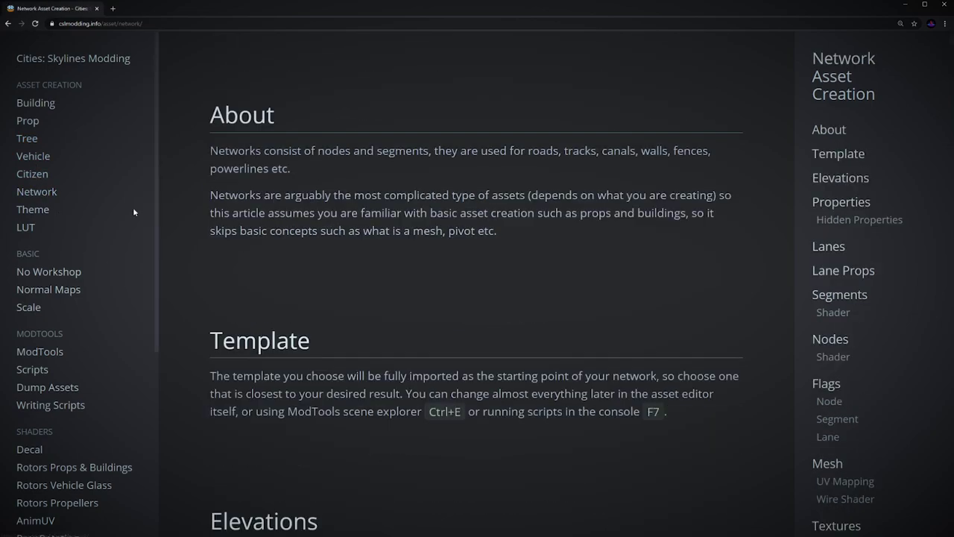
pyautogui.scroll(-15, 454, 249)
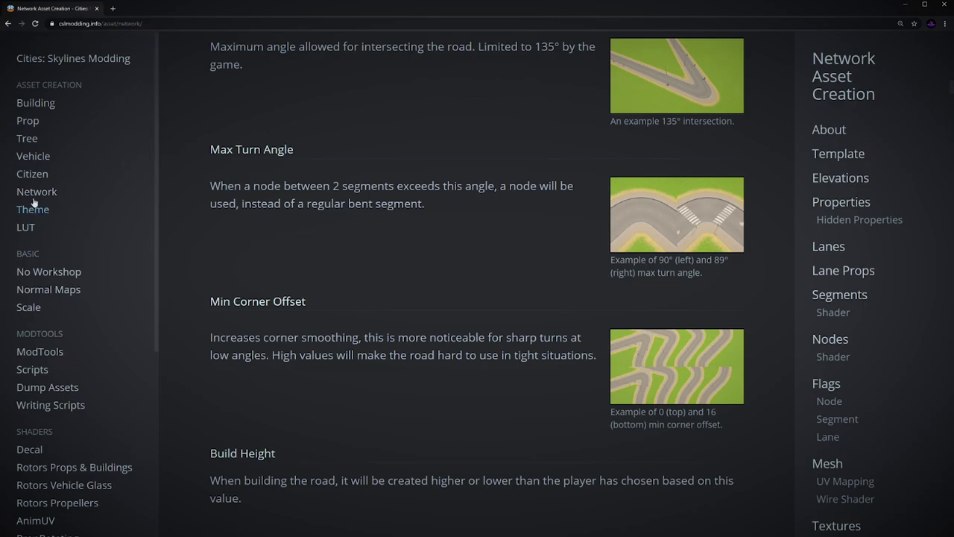
pyautogui.click(33, 209)
pyautogui.scroll(-15, 404, 347)
# Look through the shader guides for Decal, Rotors Props & Buildings, Rotors Vehicle Glass, Rotors Propellers and AnimUV.
pyautogui.click(103, 449)
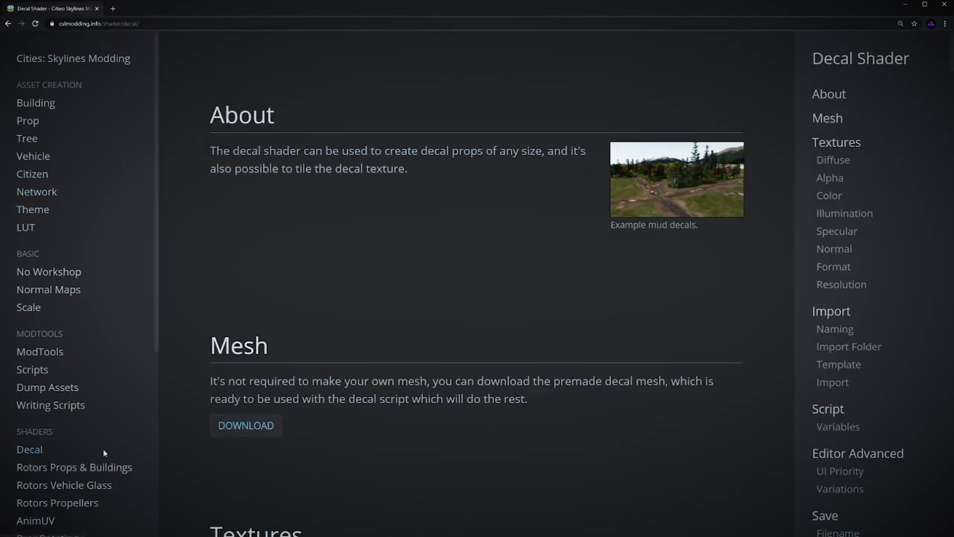
pyautogui.scroll(-20, 482, 383)
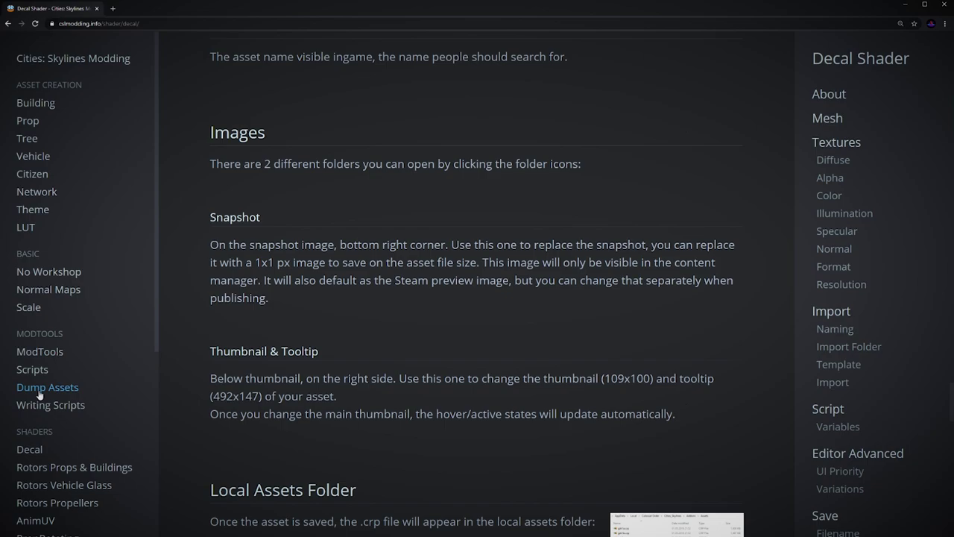
pyautogui.click(35, 470)
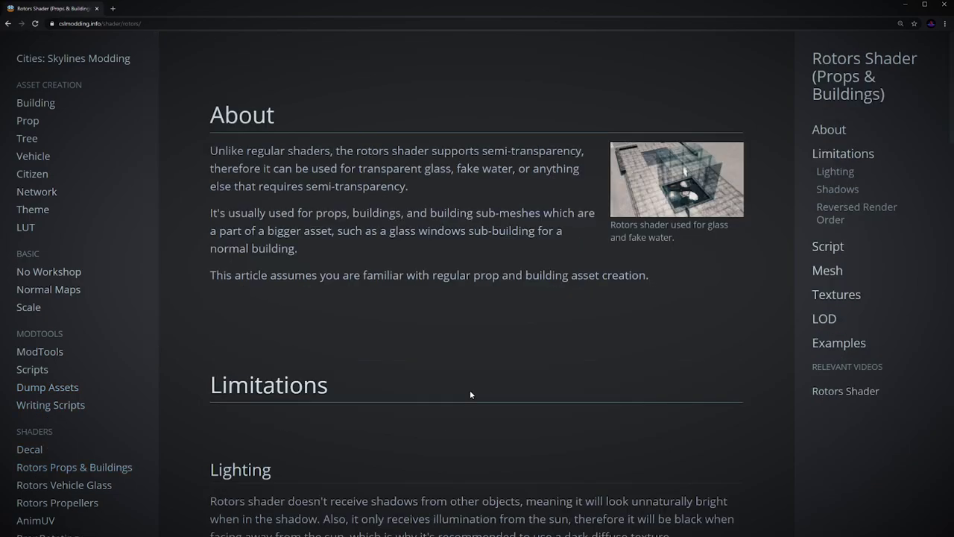
pyautogui.click(75, 486)
pyautogui.scroll(-8, 419, 370)
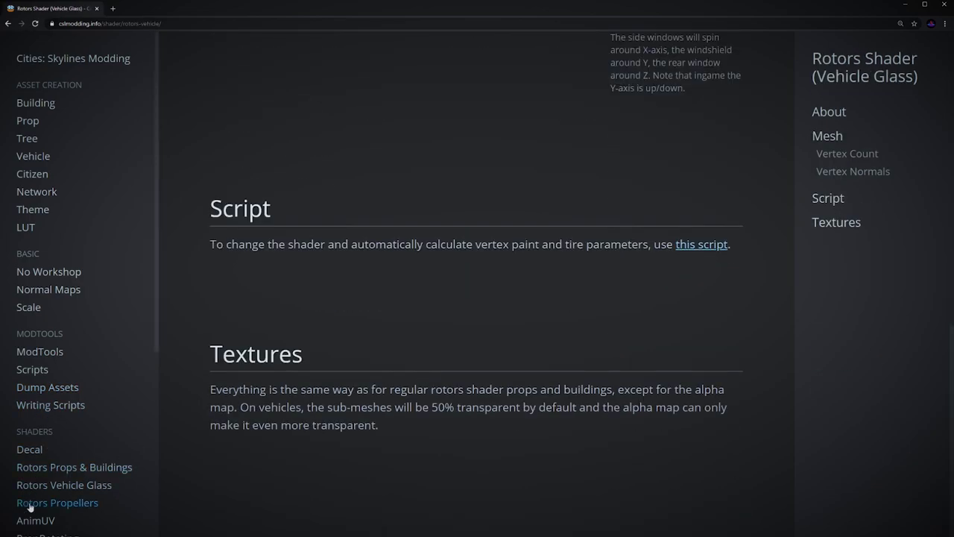
pyautogui.click(57, 503)
pyautogui.scroll(-10, 390, 385)
pyautogui.scroll(-3, 391, 385)
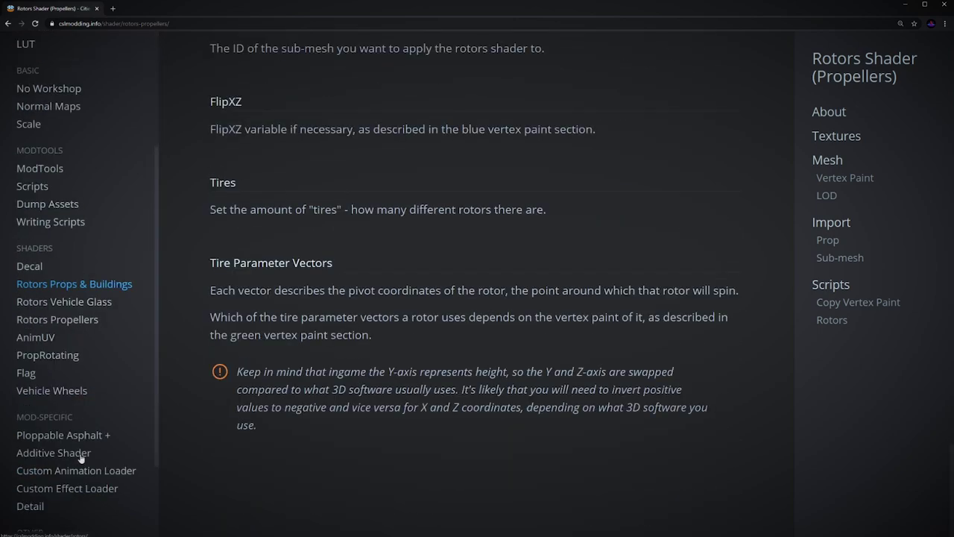
pyautogui.click(41, 347)
pyautogui.scroll(-4, 142, 454)
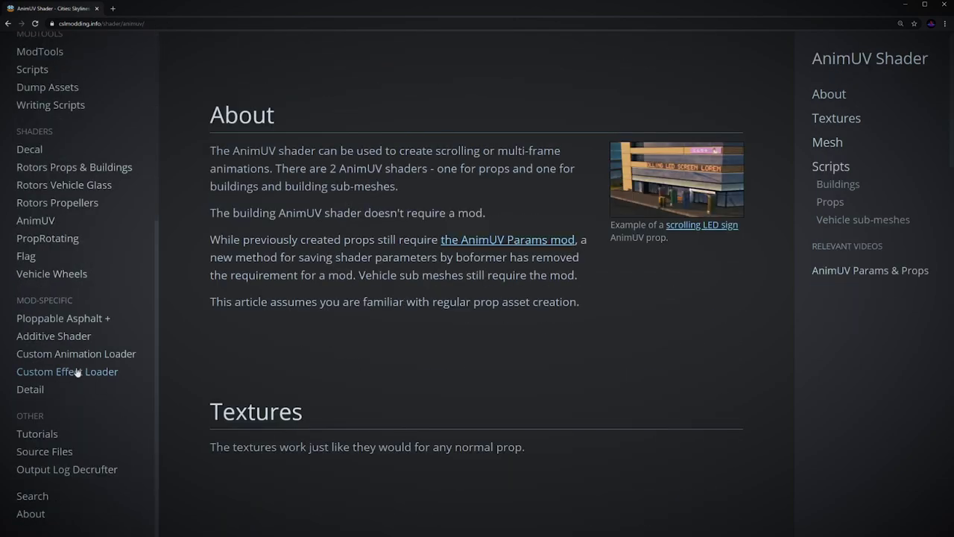
# Look through the mod-specific guides for Ploppable Asphalt + and the Additive Shader, down to its diffuse texture and LOD sections.
pyautogui.click(69, 319)
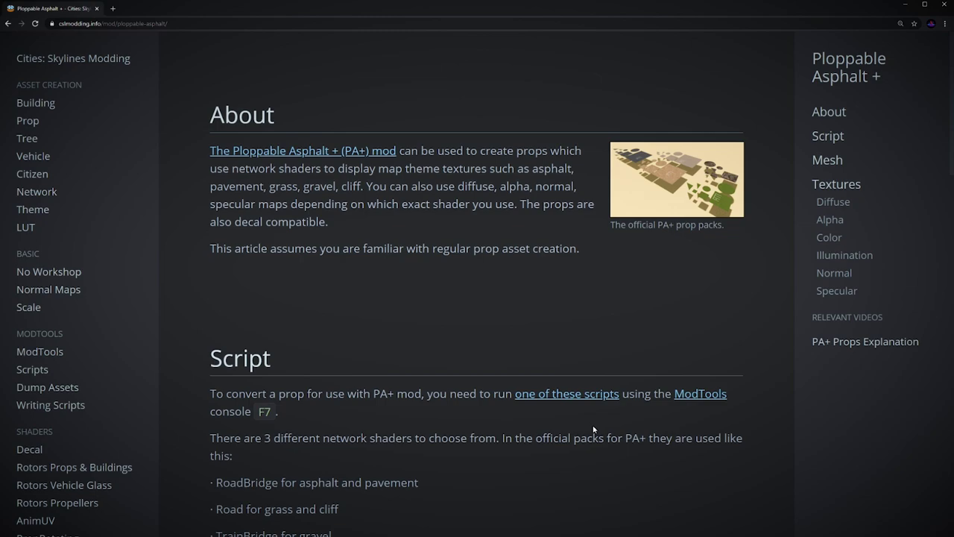
pyautogui.scroll(-4, 60, 328)
pyautogui.click(45, 337)
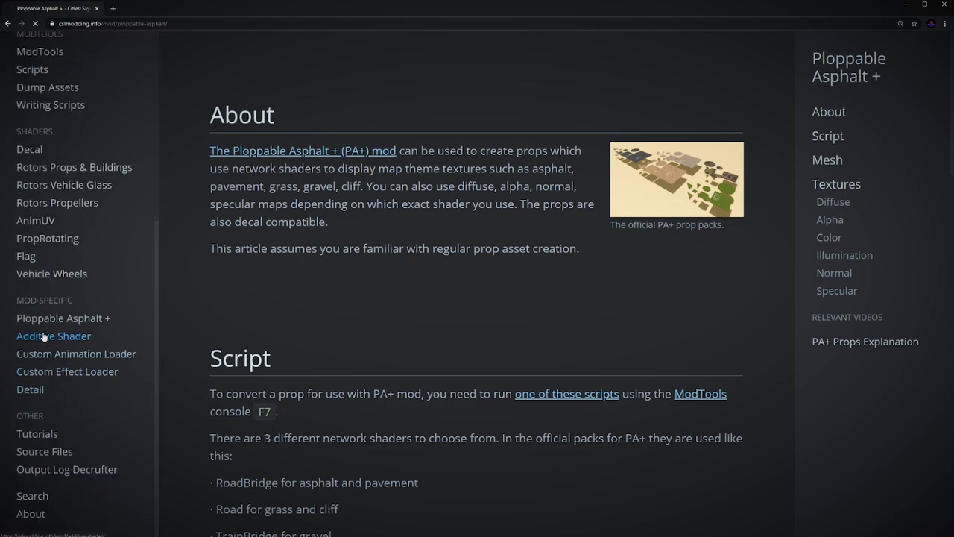
pyautogui.scroll(-10, 336, 449)
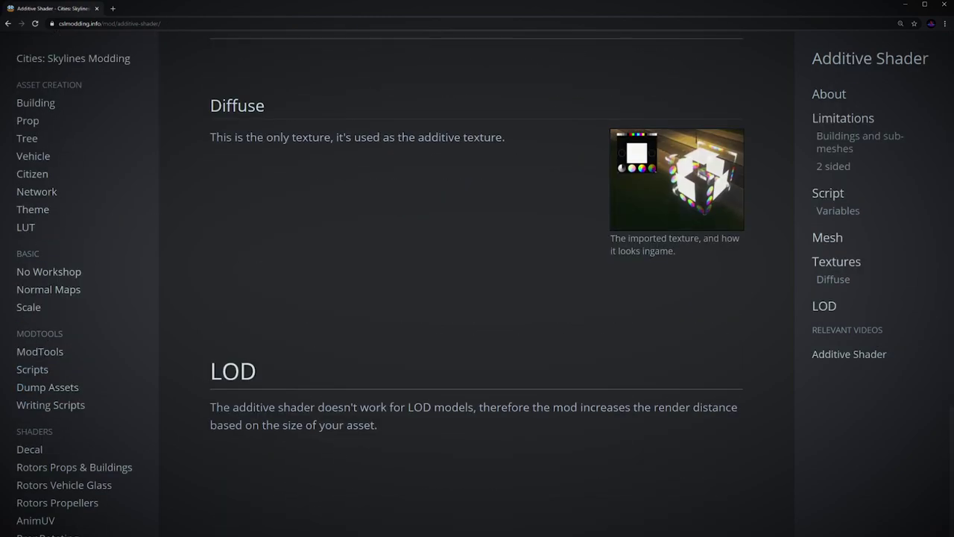